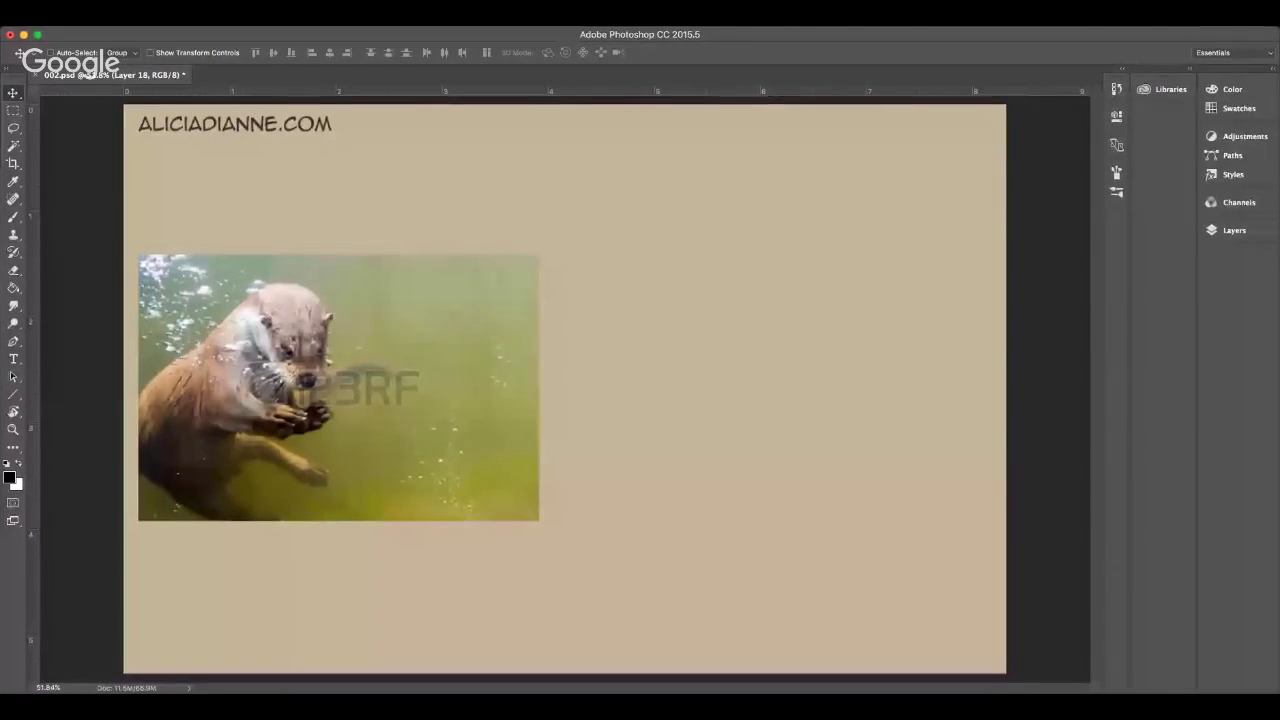
# - Set up the Brush tool with the flat, angled tip and shrink the floating brush preview
pyautogui.click(13, 216)
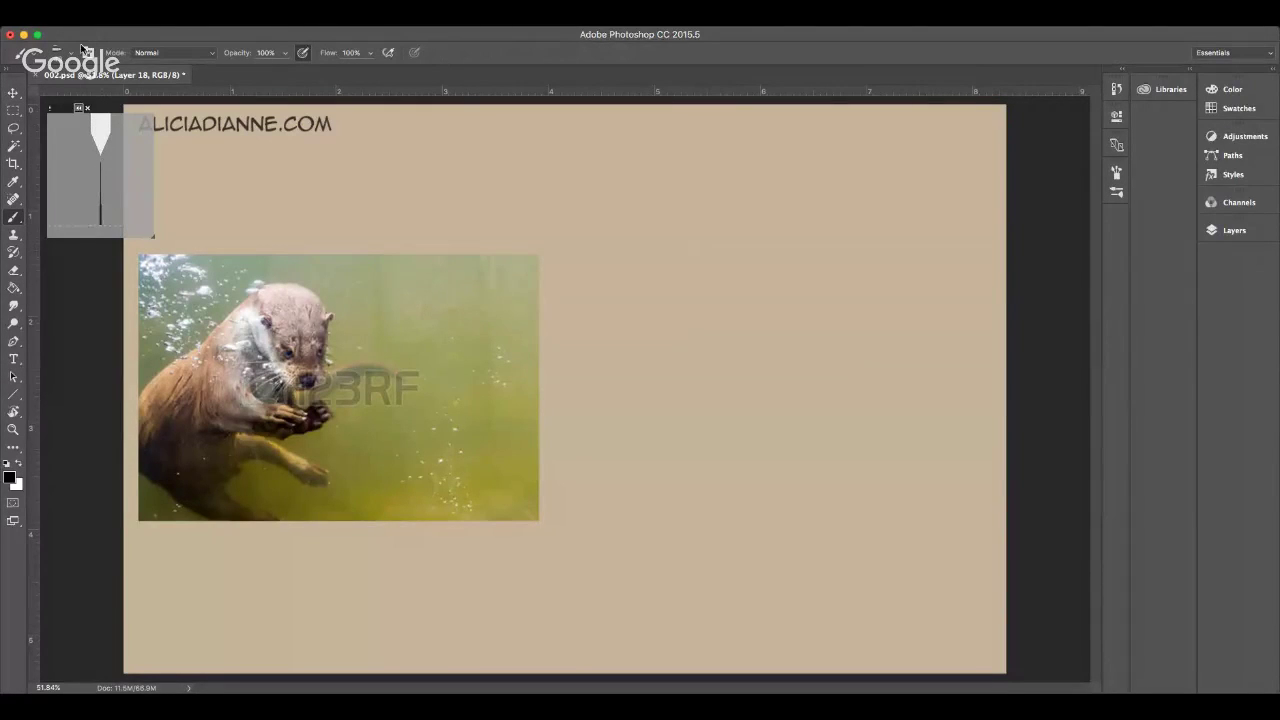
pyautogui.press('.')
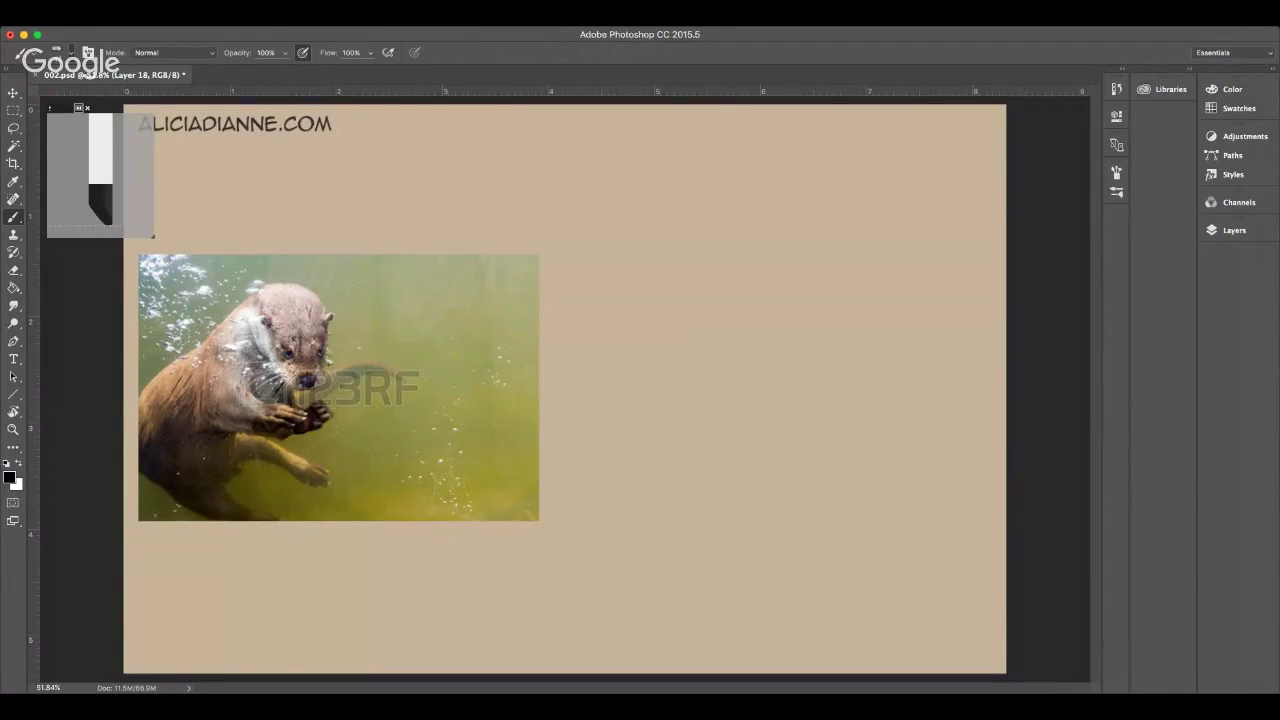
pyautogui.click(78, 107)
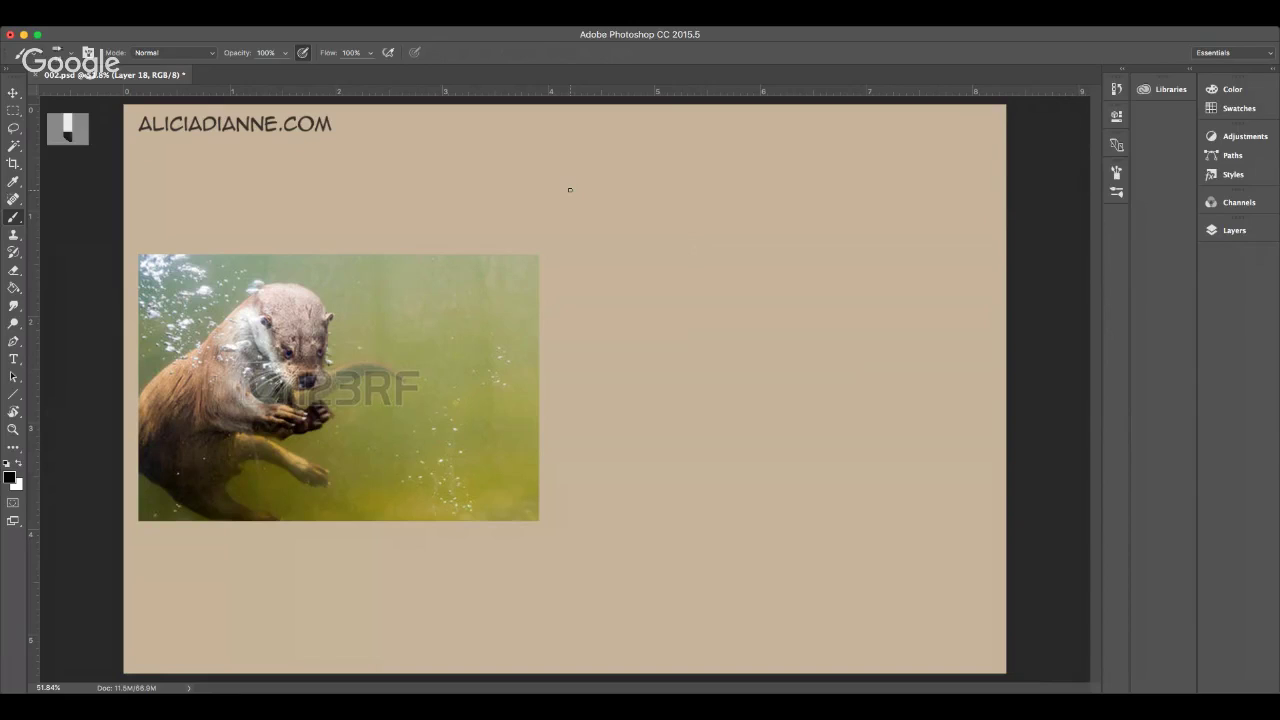
# - Sketch the otter's head outline and the start of its nape with the brush, beside the first reference photo
pyautogui.click(13, 429)
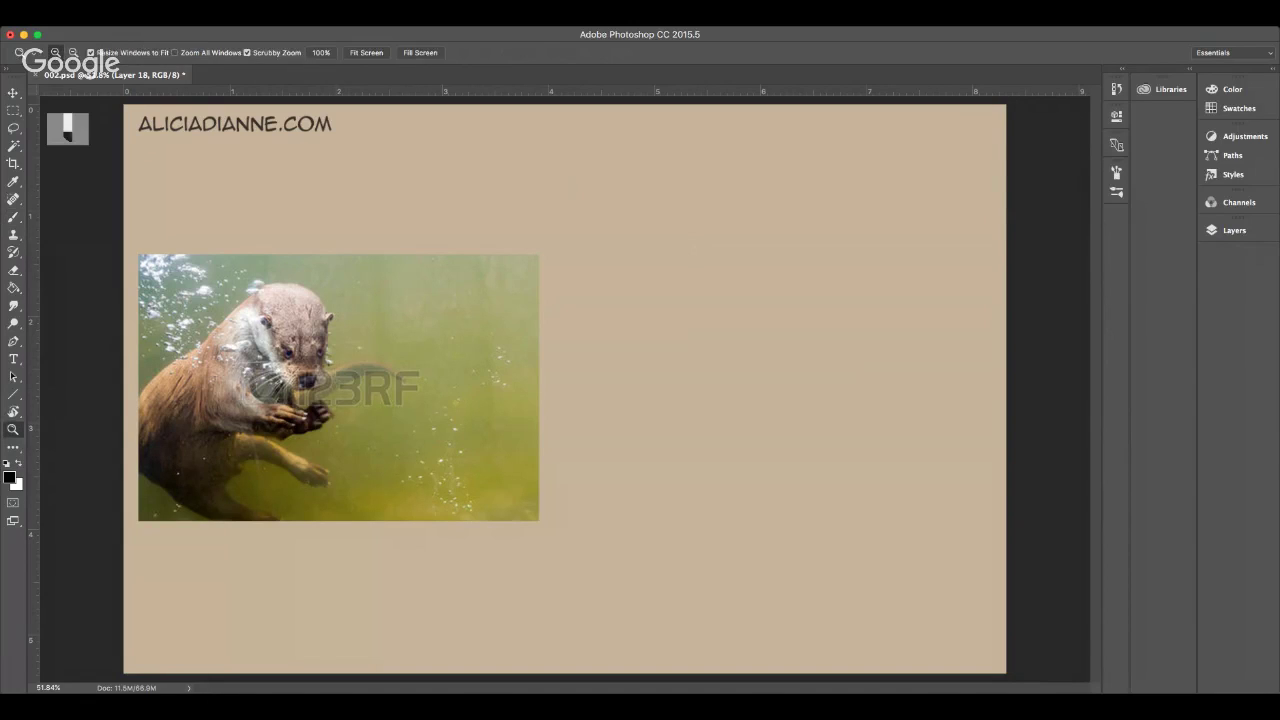
pyautogui.click(361, 58)
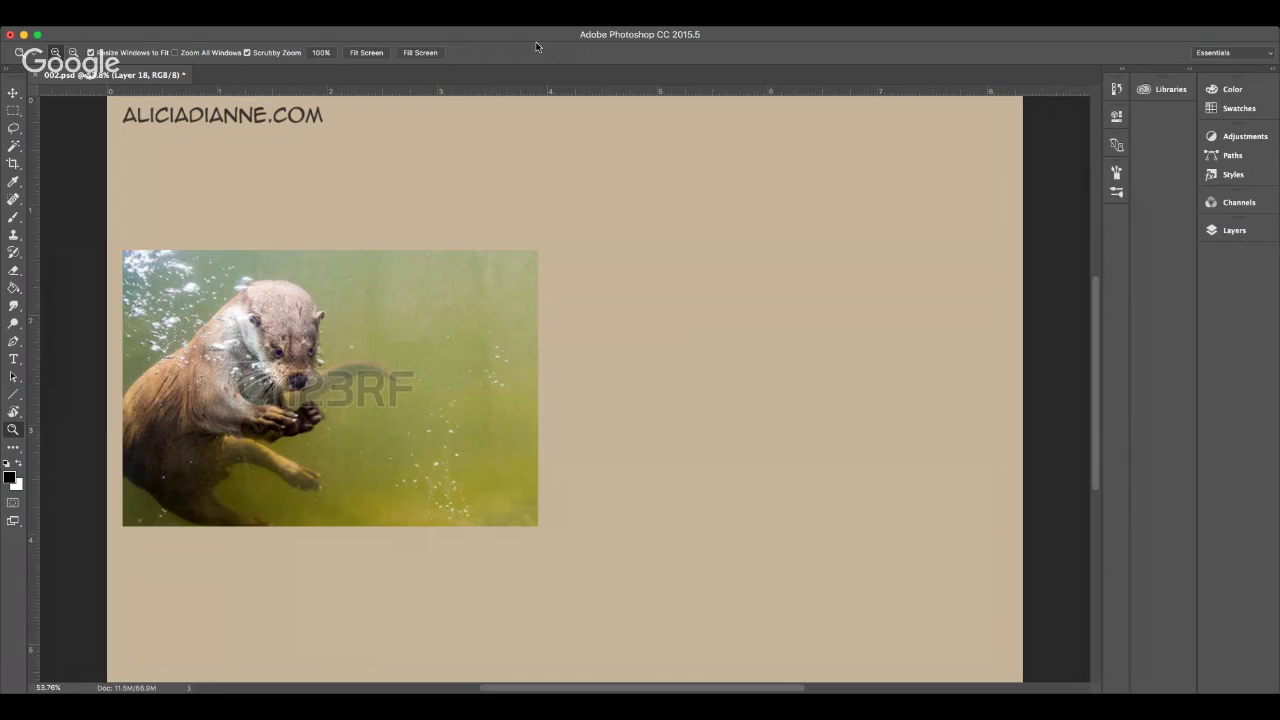
pyautogui.click(14, 217)
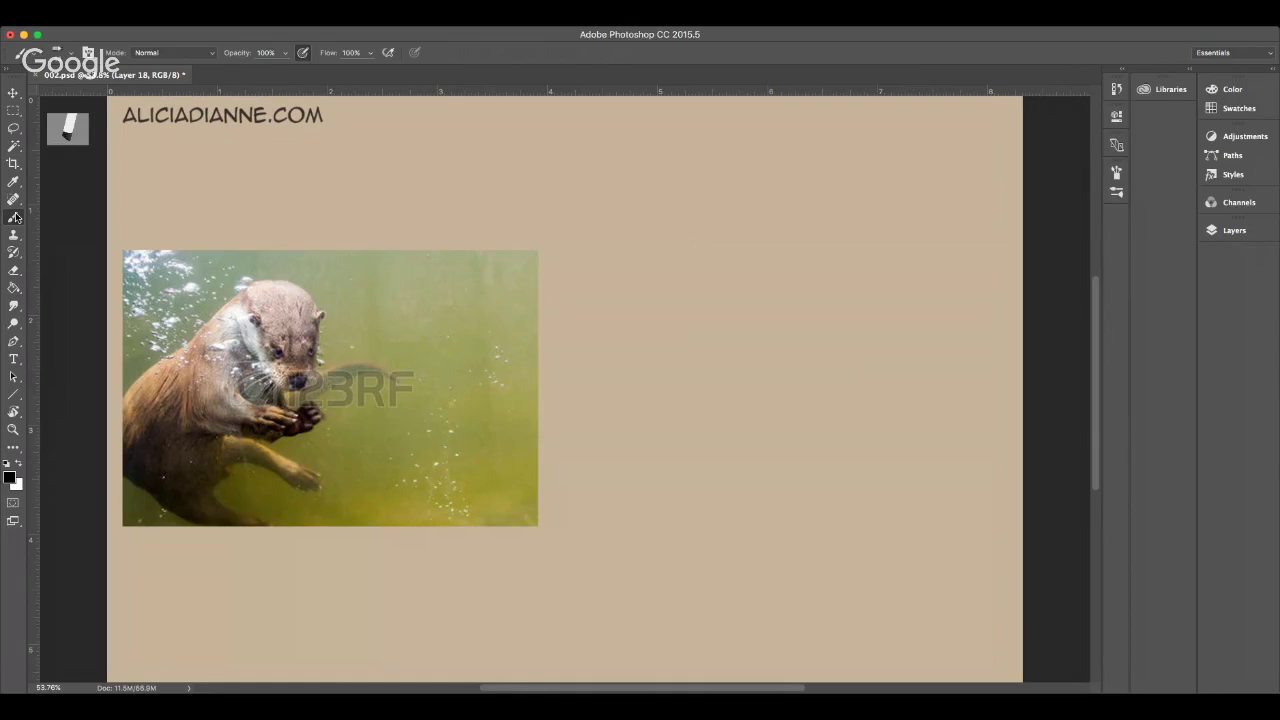
pyautogui.moveTo(782, 284)
pyautogui.mouseDown()
pyautogui.moveTo(872, 263)
pyautogui.moveTo(848, 365)
pyautogui.mouseUp()
pyautogui.moveTo(812, 320)
pyautogui.mouseDown()
pyautogui.moveTo(879, 262)
pyautogui.moveTo(904, 348)
pyautogui.mouseUp()
pyautogui.moveTo(843, 268)
pyautogui.mouseDown()
pyautogui.moveTo(818, 338)
pyautogui.moveTo(870, 398)
pyautogui.mouseUp()
pyautogui.moveTo(897, 296)
pyautogui.mouseDown()
pyautogui.moveTo(905, 376)
pyautogui.moveTo(893, 358)
pyautogui.mouseUp()
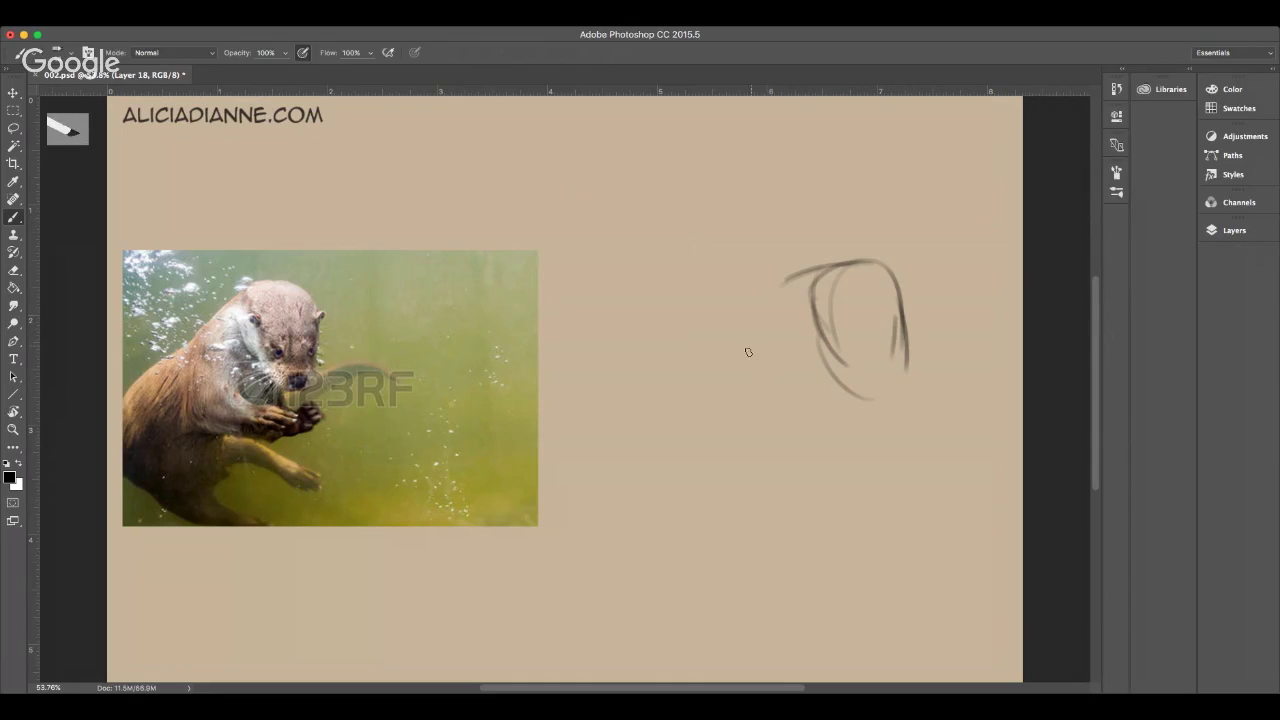
# - Sketch the first otter's curved back, chest line and rounded lower body with loose overlapping strokes
pyautogui.moveTo(823, 266)
pyautogui.mouseDown()
pyautogui.moveTo(664, 432)
pyautogui.moveTo(695, 532)
pyautogui.mouseUp()
pyautogui.moveTo(710, 462)
pyautogui.mouseDown()
pyautogui.moveTo(678, 516)
pyautogui.moveTo(748, 522)
pyautogui.mouseUp()
pyautogui.moveTo(650, 418); pyautogui.dragTo(768, 530)
pyautogui.moveTo(656, 470); pyautogui.dragTo(782, 535)
pyautogui.moveTo(826, 390)
pyautogui.mouseDown()
pyautogui.moveTo(778, 459)
pyautogui.moveTo(824, 384)
pyautogui.moveTo(788, 455)
pyautogui.moveTo(822, 490)
pyautogui.mouseUp()
pyautogui.moveTo(666, 494); pyautogui.dragTo(752, 555)
pyautogui.moveTo(660, 468); pyautogui.dragTo(818, 550)
pyautogui.moveTo(800, 450); pyautogui.dragTo(822, 520)
pyautogui.moveTo(660, 432); pyautogui.dragTo(762, 570)
pyautogui.moveTo(660, 492)
pyautogui.mouseDown()
pyautogui.moveTo(766, 562)
pyautogui.moveTo(793, 468)
pyautogui.moveTo(812, 556)
pyautogui.mouseUp()
pyautogui.moveTo(796, 462); pyautogui.dragTo(783, 565)
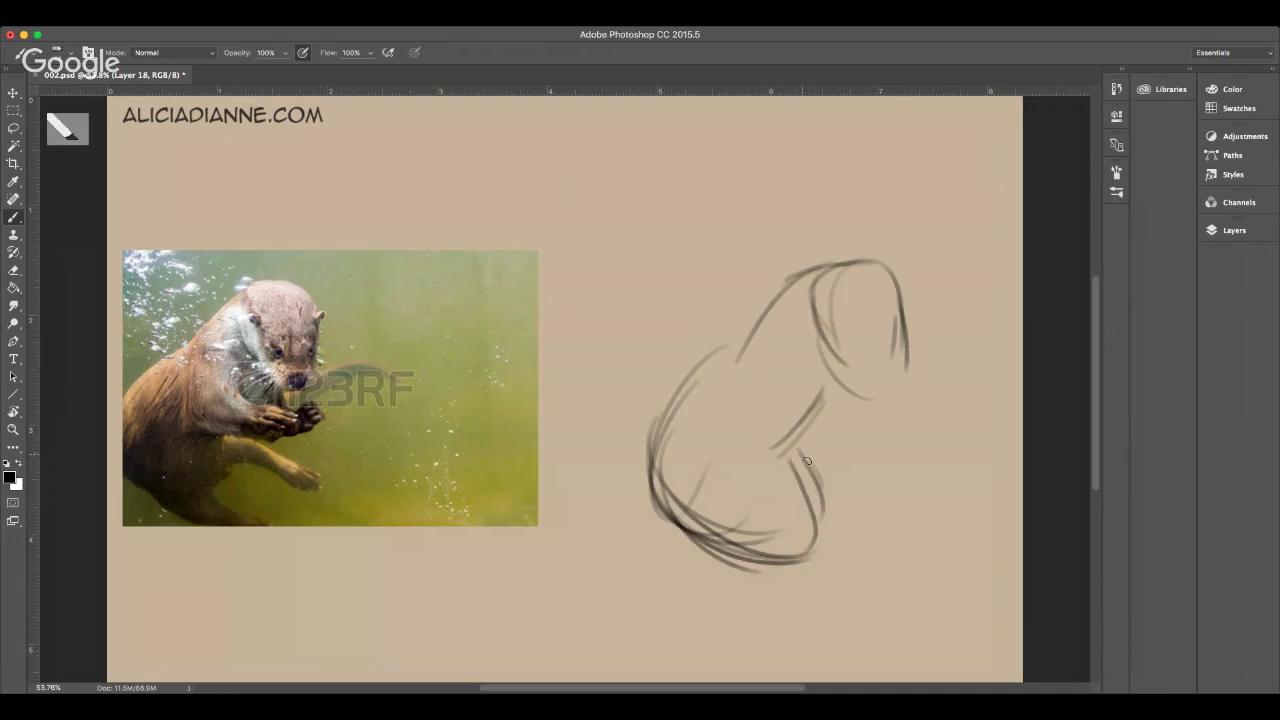
pyautogui.moveTo(808, 461); pyautogui.dragTo(786, 555)
# - Define the first otter's chest contour and add muzzle, a facial centre line and two small ears
pyautogui.moveTo(747, 333)
pyautogui.mouseDown()
pyautogui.moveTo(730, 400)
pyautogui.moveTo(765, 445)
pyautogui.moveTo(840, 407)
pyautogui.moveTo(842, 432)
pyautogui.mouseUp()
pyautogui.moveTo(838, 356)
pyautogui.mouseDown()
pyautogui.moveTo(855, 386)
pyautogui.moveTo(894, 368)
pyautogui.moveTo(876, 391)
pyautogui.moveTo(903, 316)
pyautogui.moveTo(853, 350)
pyautogui.moveTo(832, 327)
pyautogui.moveTo(888, 350)
pyautogui.mouseUp()
pyautogui.moveTo(852, 270)
pyautogui.mouseDown()
pyautogui.moveTo(872, 325)
pyautogui.moveTo(870, 394)
pyautogui.mouseUp()
pyautogui.moveTo(800, 288); pyautogui.dragTo(811, 305)
pyautogui.moveTo(902, 266); pyautogui.dragTo(906, 294)
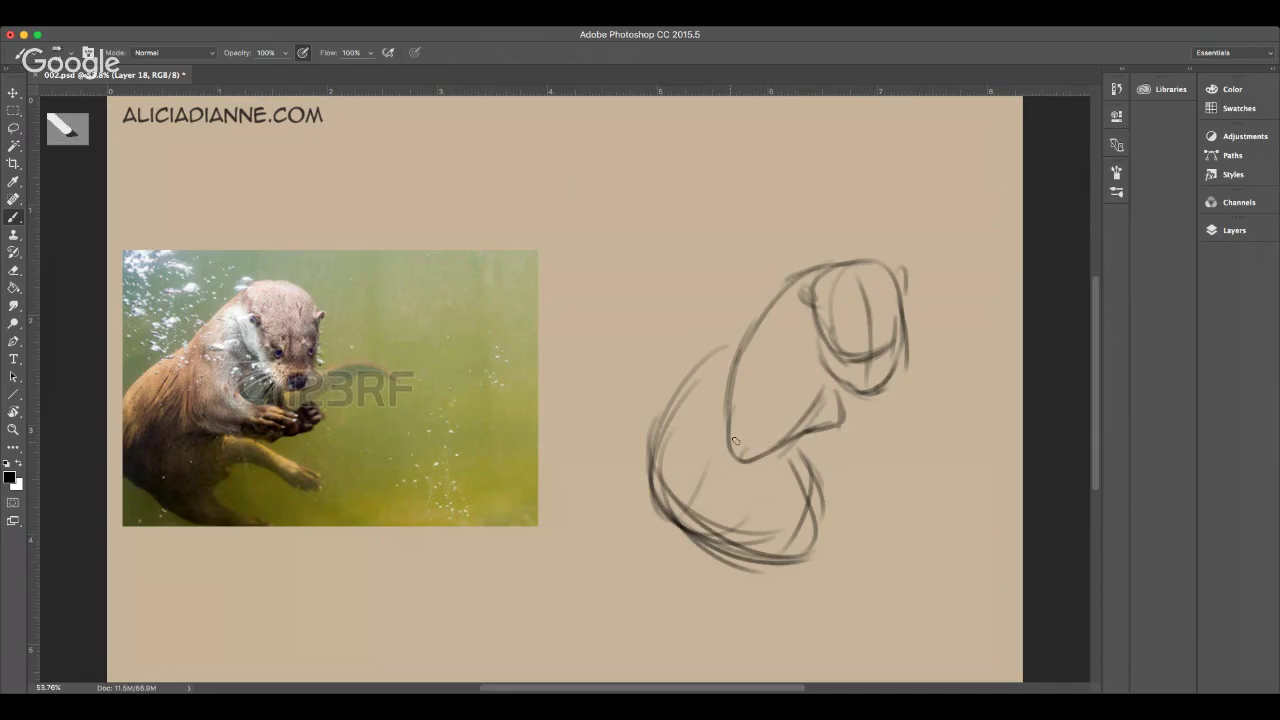
# - Sketch the first otter's forearms and paws held together in front of the chest
pyautogui.moveTo(776, 425)
pyautogui.mouseDown()
pyautogui.moveTo(739, 469)
pyautogui.moveTo(784, 426)
pyautogui.moveTo(827, 459)
pyautogui.moveTo(834, 439)
pyautogui.moveTo(862, 452)
pyautogui.moveTo(818, 464)
pyautogui.moveTo(860, 462)
pyautogui.mouseUp()
pyautogui.moveTo(895, 412)
pyautogui.mouseDown()
pyautogui.moveTo(872, 432)
pyautogui.moveTo(900, 410)
pyautogui.moveTo(878, 440)
pyautogui.moveTo(904, 428)
pyautogui.mouseUp()
pyautogui.moveTo(851, 467)
pyautogui.mouseDown()
pyautogui.moveTo(838, 474)
pyautogui.moveTo(882, 447)
pyautogui.mouseUp()
pyautogui.moveTo(848, 400); pyautogui.dragTo(852, 447)
# - Rough in the lower hind leg and sketch the extended hind leg with its foot below the body
pyautogui.moveTo(712, 563); pyautogui.dragTo(762, 626)
pyautogui.moveTo(675, 538)
pyautogui.mouseDown()
pyautogui.moveTo(747, 610)
pyautogui.moveTo(804, 634)
pyautogui.mouseUp()
pyautogui.moveTo(816, 549); pyautogui.dragTo(878, 543)
pyautogui.moveTo(840, 490)
pyautogui.mouseDown()
pyautogui.moveTo(889, 549)
pyautogui.moveTo(937, 565)
pyautogui.moveTo(899, 567)
pyautogui.moveTo(929, 590)
pyautogui.moveTo(909, 588)
pyautogui.moveTo(955, 585)
pyautogui.moveTo(926, 556)
pyautogui.moveTo(913, 576)
pyautogui.moveTo(954, 576)
pyautogui.mouseUp()
pyautogui.moveTo(912, 582); pyautogui.dragTo(927, 554)
pyautogui.moveTo(914, 587); pyautogui.dragTo(956, 589)
pyautogui.moveTo(956, 589); pyautogui.dragTo(922, 593)
# - Finish the lower hind leg and its foot, and add the tail extending out behind the otter
pyautogui.moveTo(657, 476)
pyautogui.mouseDown()
pyautogui.moveTo(678, 536)
pyautogui.moveTo(672, 512)
pyautogui.moveTo(806, 558)
pyautogui.mouseUp()
pyautogui.moveTo(670, 518); pyautogui.dragTo(756, 620)
pyautogui.moveTo(770, 566)
pyautogui.mouseDown()
pyautogui.moveTo(797, 643)
pyautogui.moveTo(779, 648)
pyautogui.moveTo(818, 640)
pyautogui.mouseUp()
pyautogui.moveTo(826, 668)
pyautogui.mouseDown()
pyautogui.moveTo(808, 666)
pyautogui.moveTo(830, 666)
pyautogui.mouseUp()
pyautogui.moveTo(810, 636)
pyautogui.mouseDown()
pyautogui.moveTo(802, 668)
pyautogui.moveTo(832, 672)
pyautogui.mouseUp()
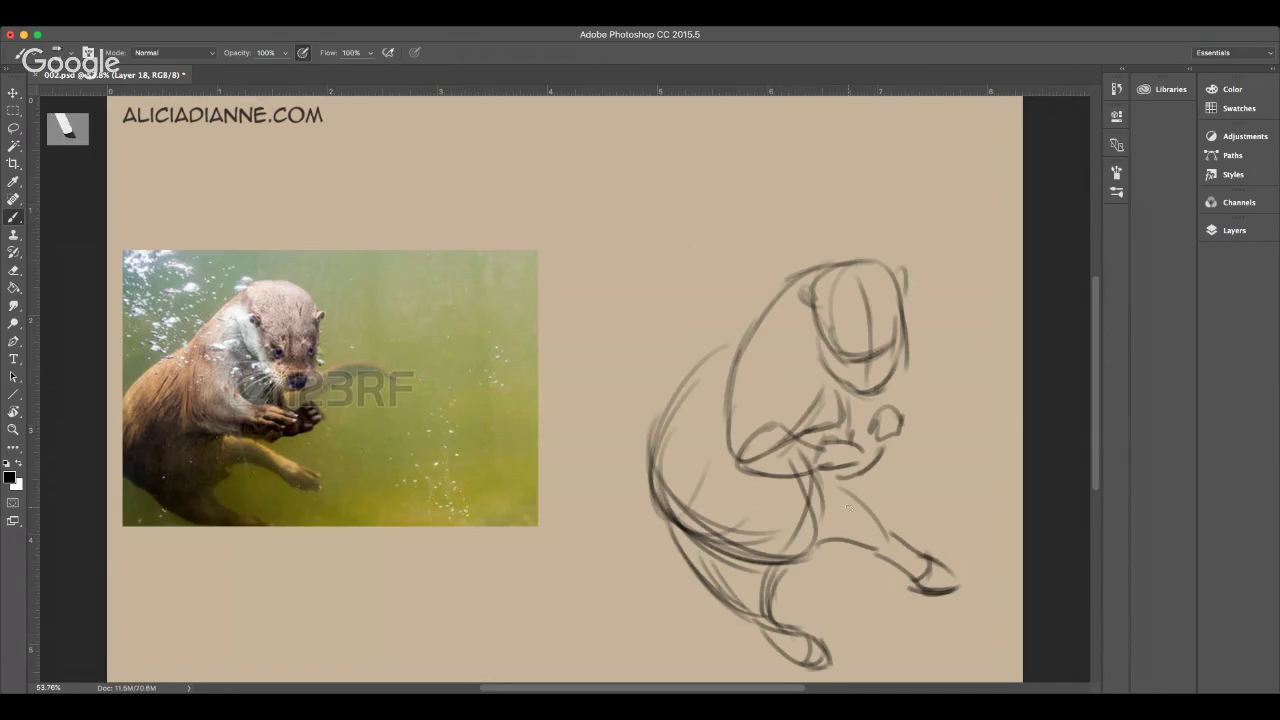
pyautogui.moveTo(847, 512); pyautogui.dragTo(990, 432)
pyautogui.moveTo(864, 425); pyautogui.dragTo(1003, 406)
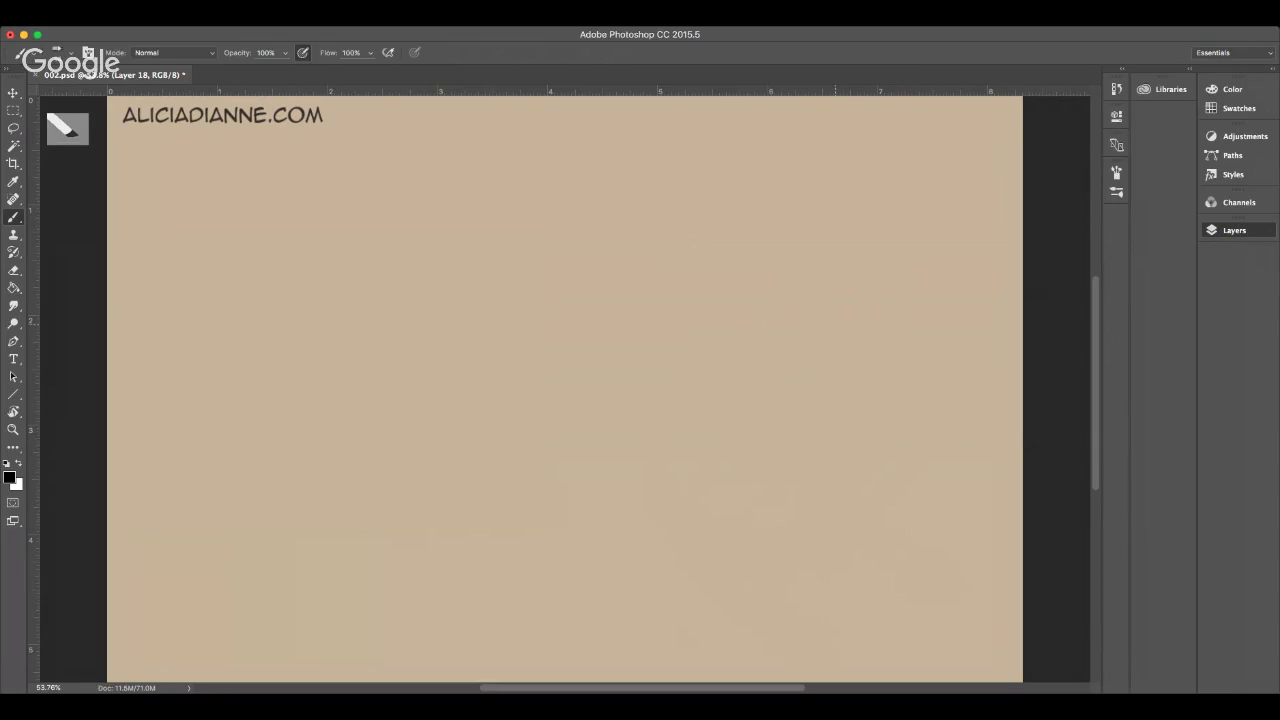
# - Move on to Layer 17 with the second otter reference photo and save the document
pyautogui.press('super+e')
pyautogui.press('super+s')
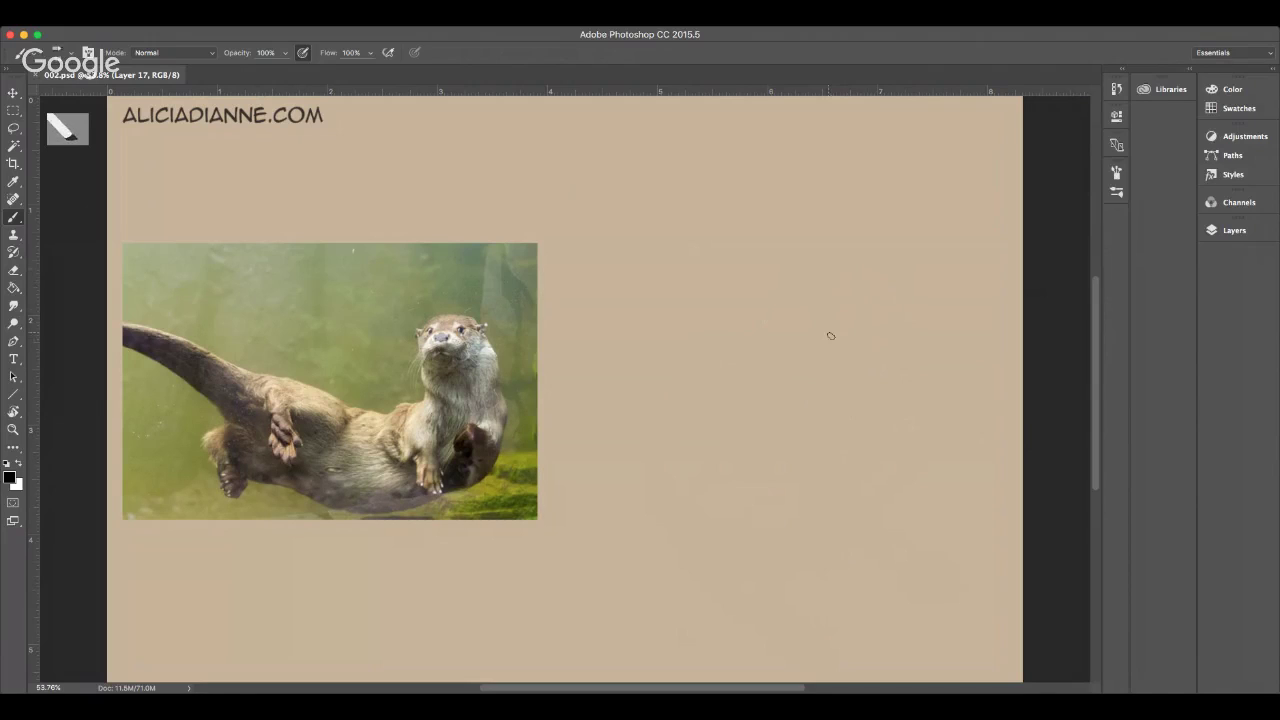
# - Sketch the second otter's round head, upright neck and long horizontal body beside its photo
pyautogui.moveTo(824, 290)
pyautogui.mouseDown()
pyautogui.moveTo(830, 372)
pyautogui.moveTo(871, 276)
pyautogui.moveTo(924, 402)
pyautogui.moveTo(860, 497)
pyautogui.mouseUp()
pyautogui.moveTo(614, 414); pyautogui.dragTo(770, 382)
pyautogui.moveTo(634, 393); pyautogui.dragTo(830, 392)
pyautogui.moveTo(617, 413)
pyautogui.mouseDown()
pyautogui.moveTo(594, 438)
pyautogui.moveTo(686, 488)
pyautogui.moveTo(806, 500)
pyautogui.mouseUp()
pyautogui.moveTo(692, 490); pyautogui.dragTo(826, 510)
pyautogui.moveTo(730, 506); pyautogui.dragTo(832, 499)
# - Add the second otter's muzzle and ears, and sketch both front legs against the chest
pyautogui.moveTo(828, 304)
pyautogui.mouseDown()
pyautogui.moveTo(890, 338)
pyautogui.moveTo(883, 271)
pyautogui.moveTo(866, 308)
pyautogui.moveTo(875, 300)
pyautogui.moveTo(828, 316)
pyautogui.moveTo(891, 311)
pyautogui.moveTo(835, 338)
pyautogui.mouseUp()
pyautogui.moveTo(848, 281)
pyautogui.mouseDown()
pyautogui.moveTo(853, 326)
pyautogui.moveTo(838, 332)
pyautogui.moveTo(879, 280)
pyautogui.moveTo(844, 311)
pyautogui.moveTo(860, 311)
pyautogui.moveTo(828, 289)
pyautogui.mouseUp()
pyautogui.moveTo(894, 272); pyautogui.dragTo(903, 271)
pyautogui.moveTo(830, 370)
pyautogui.mouseDown()
pyautogui.moveTo(822, 464)
pyautogui.moveTo(829, 413)
pyautogui.moveTo(817, 428)
pyautogui.moveTo(827, 440)
pyautogui.moveTo(836, 403)
pyautogui.moveTo(849, 448)
pyautogui.moveTo(849, 423)
pyautogui.moveTo(827, 472)
pyautogui.moveTo(852, 441)
pyautogui.moveTo(846, 494)
pyautogui.mouseUp()
pyautogui.moveTo(883, 390)
pyautogui.mouseDown()
pyautogui.moveTo(877, 429)
pyautogui.moveTo(902, 410)
pyautogui.mouseUp()
pyautogui.moveTo(898, 392)
pyautogui.mouseDown()
pyautogui.moveTo(883, 447)
pyautogui.moveTo(902, 424)
pyautogui.moveTo(922, 439)
pyautogui.moveTo(897, 392)
pyautogui.moveTo(926, 419)
pyautogui.moveTo(910, 464)
pyautogui.mouseUp()
pyautogui.moveTo(932, 380)
pyautogui.mouseDown()
pyautogui.moveTo(932, 438)
pyautogui.moveTo(900, 475)
pyautogui.mouseUp()
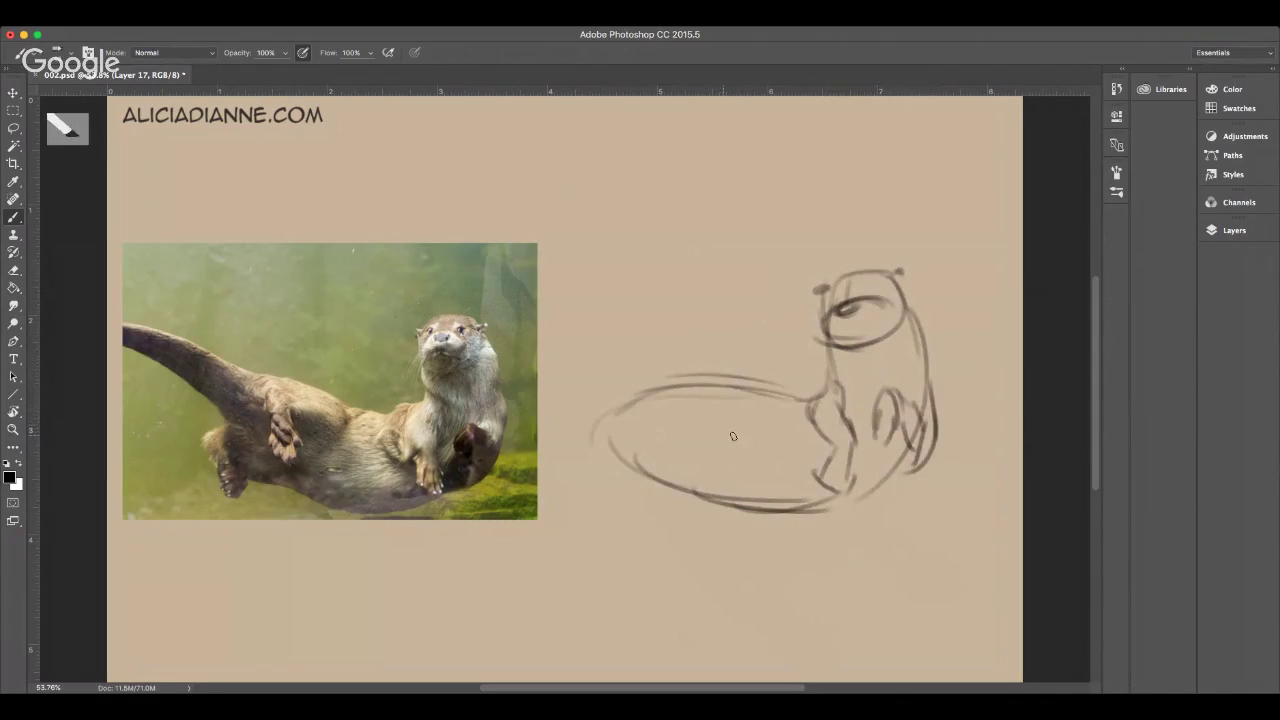
# - Sketch the second otter's rounded thigh and both hind legs with their feet
pyautogui.moveTo(664, 388)
pyautogui.mouseDown()
pyautogui.moveTo(694, 434)
pyautogui.moveTo(647, 388)
pyautogui.moveTo(644, 421)
pyautogui.moveTo(720, 410)
pyautogui.mouseUp()
pyautogui.moveTo(622, 392); pyautogui.dragTo(734, 396)
pyautogui.moveTo(690, 380); pyautogui.dragTo(726, 426)
pyautogui.moveTo(645, 431)
pyautogui.mouseDown()
pyautogui.moveTo(678, 440)
pyautogui.moveTo(666, 455)
pyautogui.moveTo(703, 454)
pyautogui.moveTo(695, 470)
pyautogui.moveTo(697, 445)
pyautogui.moveTo(703, 470)
pyautogui.moveTo(680, 442)
pyautogui.moveTo(667, 470)
pyautogui.moveTo(705, 472)
pyautogui.mouseUp()
pyautogui.moveTo(627, 470); pyautogui.dragTo(620, 497)
pyautogui.moveTo(598, 492)
pyautogui.mouseDown()
pyautogui.moveTo(616, 540)
pyautogui.moveTo(631, 518)
pyautogui.moveTo(620, 554)
pyautogui.moveTo(625, 512)
pyautogui.moveTo(611, 501)
pyautogui.moveTo(637, 546)
pyautogui.moveTo(629, 527)
pyautogui.moveTo(615, 549)
pyautogui.moveTo(645, 542)
pyautogui.moveTo(645, 510)
pyautogui.moveTo(626, 509)
pyautogui.moveTo(704, 497)
pyautogui.mouseUp()
pyautogui.moveTo(628, 462); pyautogui.dragTo(714, 496)
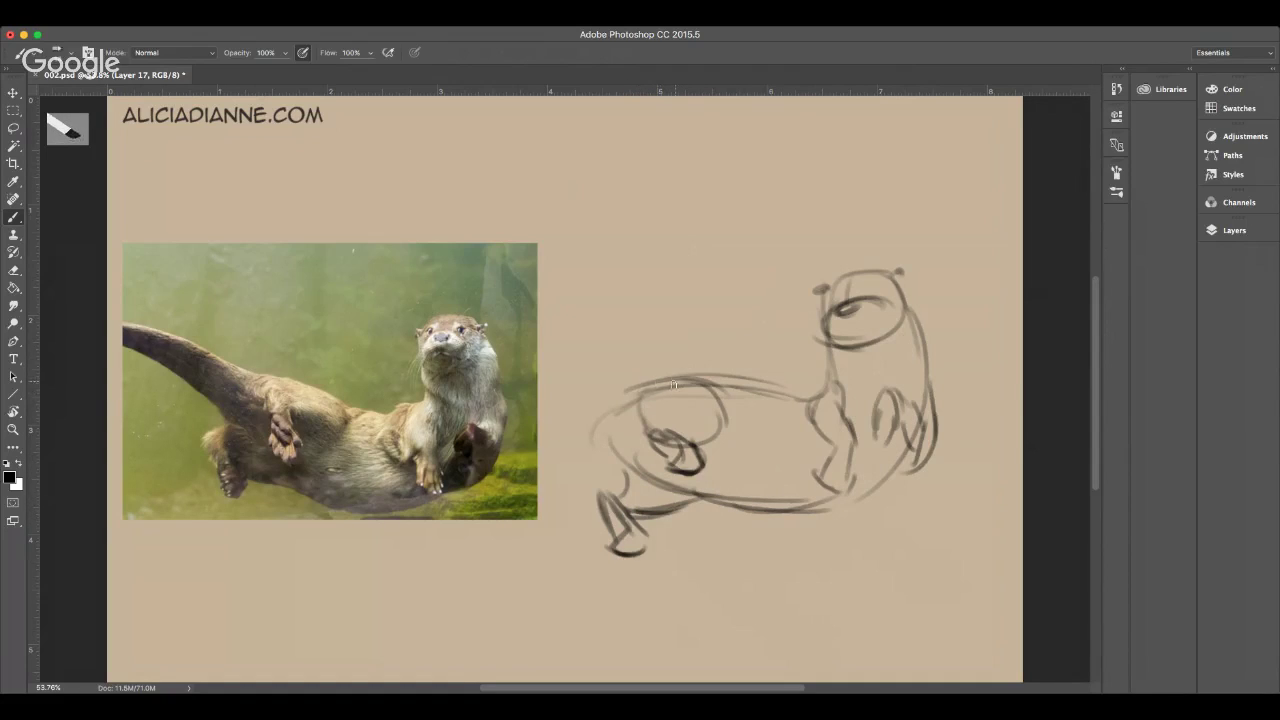
# - Draw the second otter's tail extending back over the photo's edge and darken the nose
pyautogui.moveTo(674, 386)
pyautogui.mouseDown()
pyautogui.moveTo(571, 361)
pyautogui.moveTo(672, 377)
pyautogui.moveTo(507, 375)
pyautogui.mouseUp()
pyautogui.moveTo(620, 462); pyautogui.dragTo(506, 423)
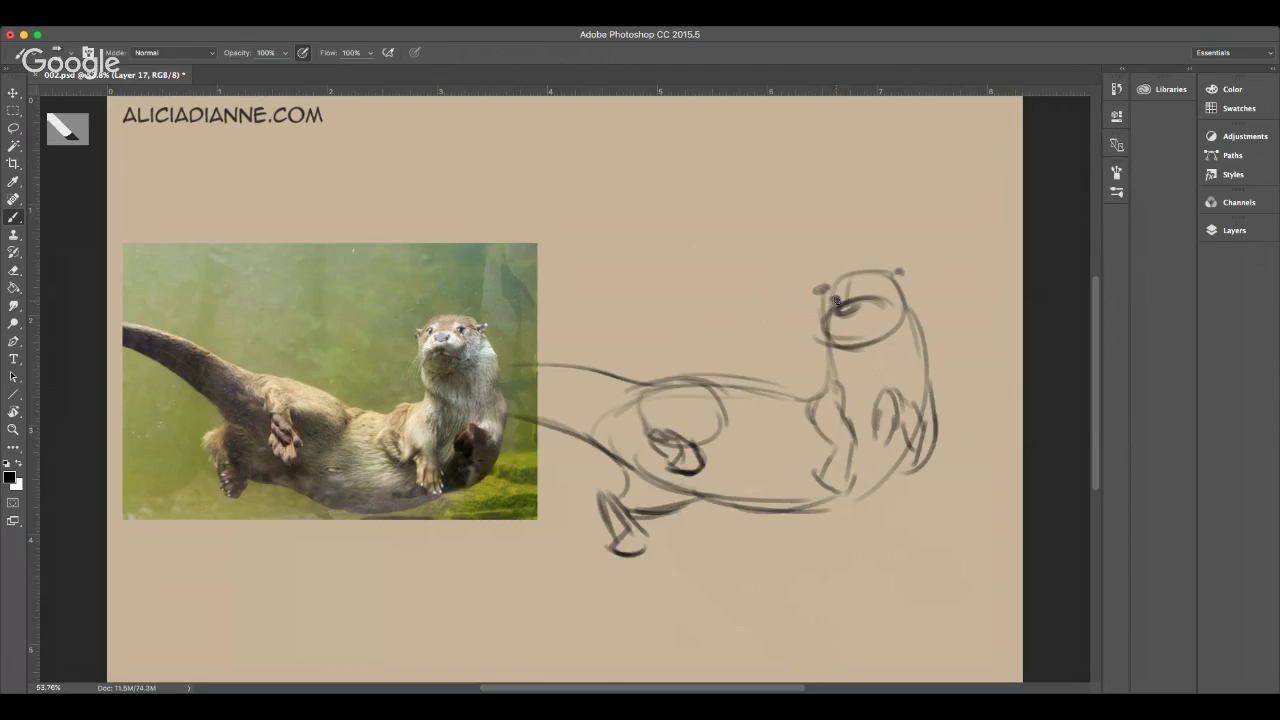
pyautogui.moveTo(836, 299)
pyautogui.mouseDown()
pyautogui.moveTo(873, 294)
pyautogui.moveTo(862, 297)
pyautogui.mouseUp()
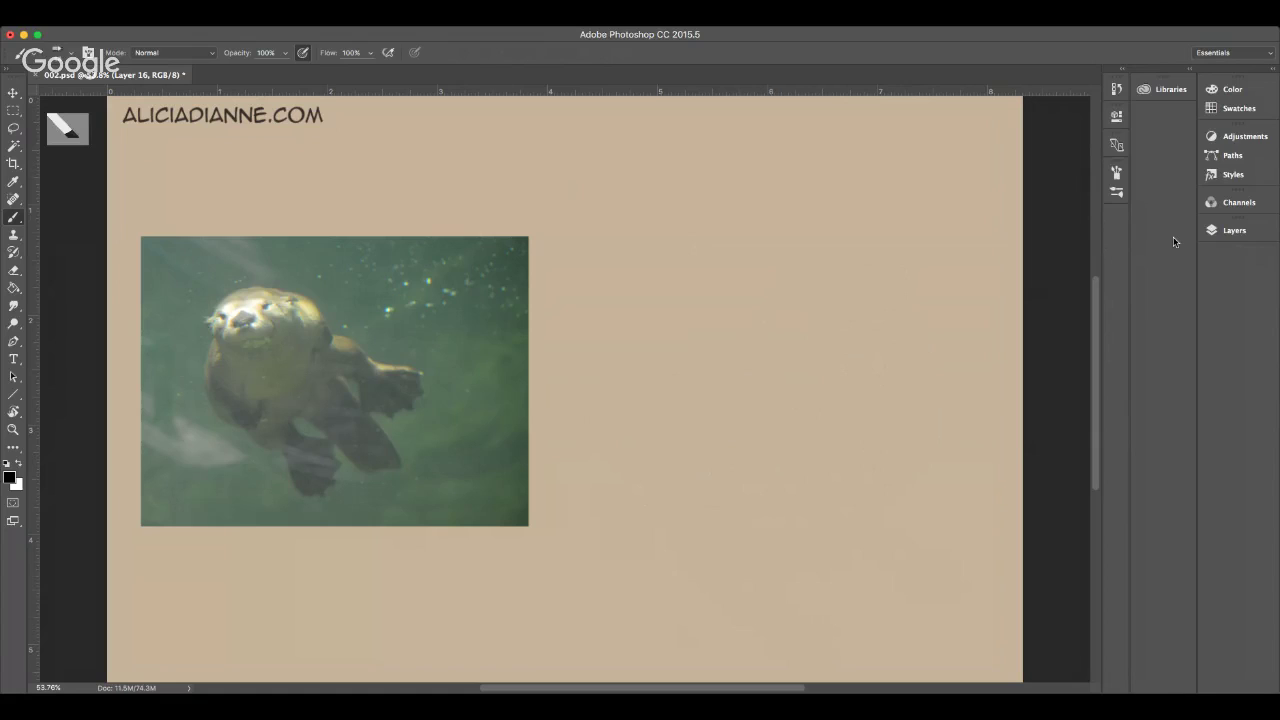
# - Sketch the third otter's tilted head with muzzle guides and its foreshortened body beside the green-water photo
pyautogui.moveTo(717, 303)
pyautogui.mouseDown()
pyautogui.moveTo(666, 367)
pyautogui.moveTo(738, 285)
pyautogui.moveTo(678, 432)
pyautogui.moveTo(718, 432)
pyautogui.mouseUp()
pyautogui.moveTo(716, 335)
pyautogui.mouseDown()
pyautogui.moveTo(673, 367)
pyautogui.moveTo(772, 406)
pyautogui.mouseUp()
pyautogui.moveTo(672, 422); pyautogui.dragTo(810, 350)
pyautogui.moveTo(717, 295)
pyautogui.mouseDown()
pyautogui.moveTo(821, 288)
pyautogui.moveTo(815, 343)
pyautogui.moveTo(782, 389)
pyautogui.mouseUp()
pyautogui.moveTo(712, 465)
pyautogui.mouseDown()
pyautogui.moveTo(780, 452)
pyautogui.moveTo(796, 434)
pyautogui.moveTo(748, 445)
pyautogui.moveTo(829, 400)
pyautogui.moveTo(840, 325)
pyautogui.moveTo(795, 445)
pyautogui.mouseUp()
pyautogui.moveTo(667, 310)
pyautogui.mouseDown()
pyautogui.moveTo(745, 275)
pyautogui.moveTo(700, 350)
pyautogui.moveTo(765, 295)
pyautogui.moveTo(735, 340)
pyautogui.moveTo(672, 330)
pyautogui.moveTo(731, 290)
pyautogui.moveTo(710, 346)
pyautogui.moveTo(698, 280)
pyautogui.moveTo(700, 336)
pyautogui.moveTo(730, 318)
pyautogui.moveTo(690, 352)
pyautogui.moveTo(735, 332)
pyautogui.mouseUp()
pyautogui.moveTo(714, 460)
pyautogui.mouseDown()
pyautogui.moveTo(766, 492)
pyautogui.moveTo(842, 410)
pyautogui.moveTo(822, 415)
pyautogui.moveTo(864, 410)
pyautogui.moveTo(831, 399)
pyautogui.moveTo(851, 399)
pyautogui.moveTo(821, 411)
pyautogui.moveTo(882, 400)
pyautogui.mouseUp()
# - Sketch the third otter's two spread hind legs with broad webbed feet
pyautogui.moveTo(826, 330); pyautogui.dragTo(882, 402)
pyautogui.moveTo(882, 402); pyautogui.dragTo(860, 412)
pyautogui.moveTo(762, 488)
pyautogui.mouseDown()
pyautogui.moveTo(752, 528)
pyautogui.moveTo(810, 541)
pyautogui.mouseUp()
pyautogui.moveTo(771, 477)
pyautogui.mouseDown()
pyautogui.moveTo(804, 494)
pyautogui.moveTo(808, 532)
pyautogui.mouseUp()
pyautogui.moveTo(852, 418)
pyautogui.mouseDown()
pyautogui.moveTo(858, 442)
pyautogui.moveTo(900, 456)
pyautogui.mouseUp()
pyautogui.moveTo(882, 394)
pyautogui.mouseDown()
pyautogui.moveTo(904, 408)
pyautogui.moveTo(902, 466)
pyautogui.mouseUp()
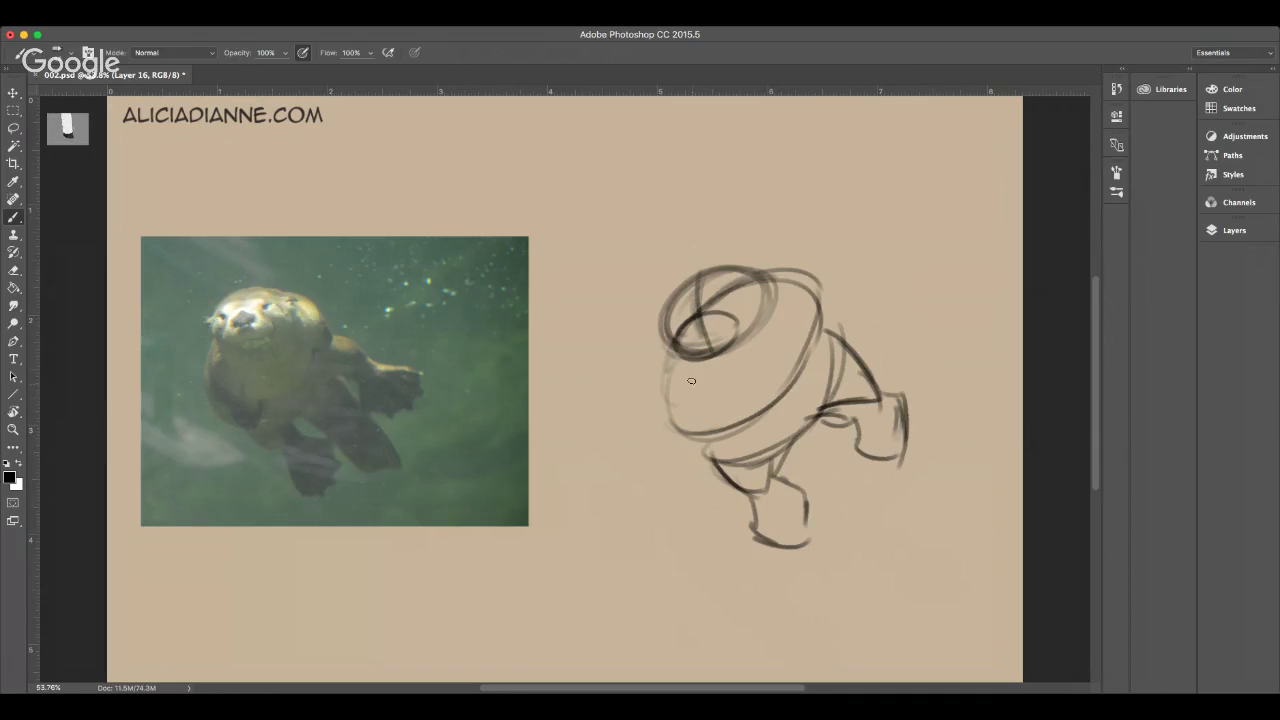
# - Sketch the third otter's two front legs and their paws folded against the body
pyautogui.moveTo(672, 380)
pyautogui.mouseDown()
pyautogui.moveTo(700, 423)
pyautogui.moveTo(730, 394)
pyautogui.mouseUp()
pyautogui.moveTo(770, 286)
pyautogui.mouseDown()
pyautogui.moveTo(792, 334)
pyautogui.moveTo(776, 370)
pyautogui.moveTo(812, 368)
pyautogui.moveTo(810, 298)
pyautogui.moveTo(816, 310)
pyautogui.moveTo(795, 295)
pyautogui.moveTo(828, 352)
pyautogui.mouseUp()
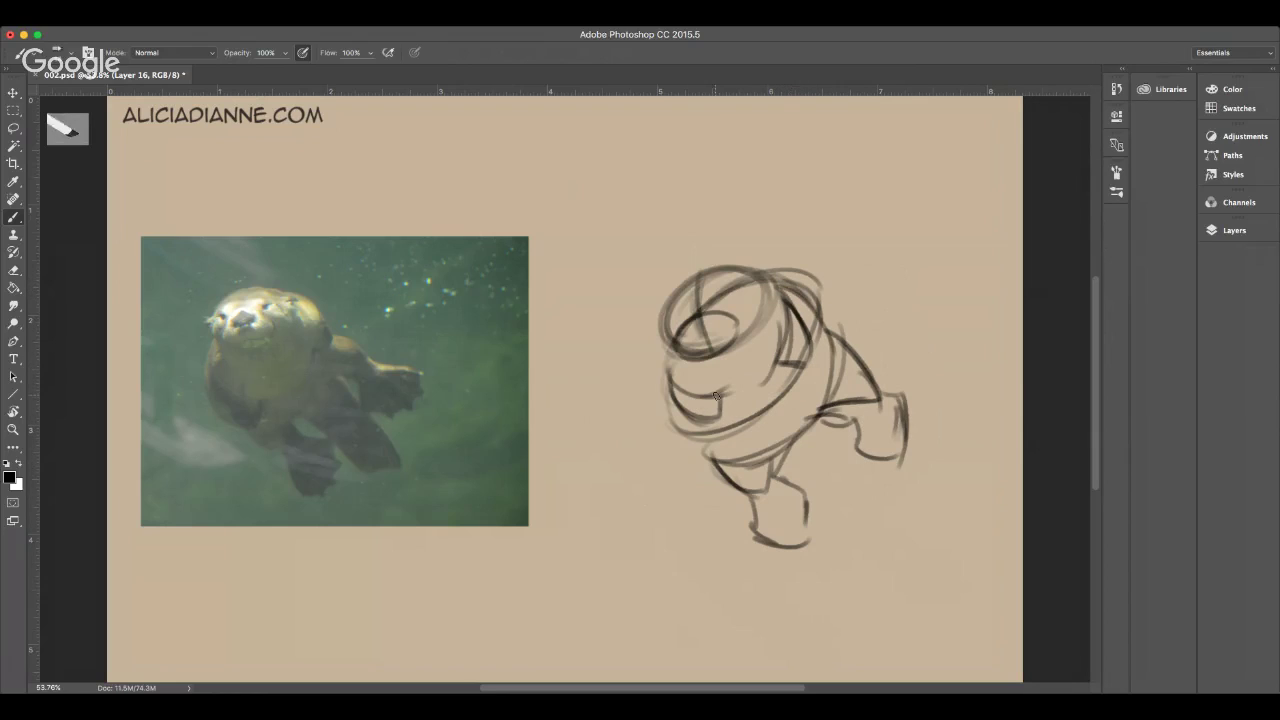
pyautogui.moveTo(716, 428)
pyautogui.mouseDown()
pyautogui.moveTo(744, 448)
pyautogui.moveTo(743, 436)
pyautogui.moveTo(714, 448)
pyautogui.moveTo(738, 455)
pyautogui.mouseUp()
pyautogui.moveTo(790, 367)
pyautogui.mouseDown()
pyautogui.moveTo(805, 398)
pyautogui.moveTo(828, 380)
pyautogui.moveTo(798, 382)
pyautogui.moveTo(810, 406)
pyautogui.mouseUp()
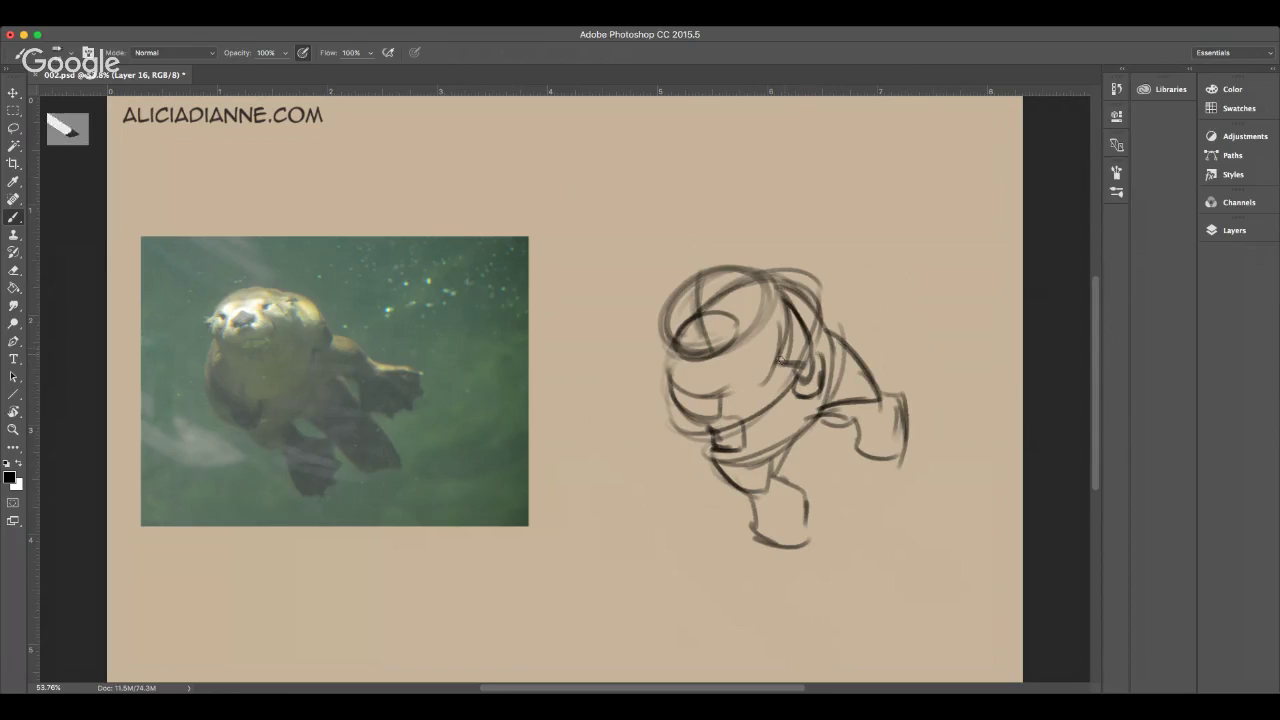
pyautogui.moveTo(712, 428); pyautogui.dragTo(715, 450)
# - Draw the third otter's thick tail curving downward, and add the nose and ear details
pyautogui.moveTo(798, 466)
pyautogui.mouseDown()
pyautogui.moveTo(866, 590)
pyautogui.moveTo(912, 603)
pyautogui.mouseUp()
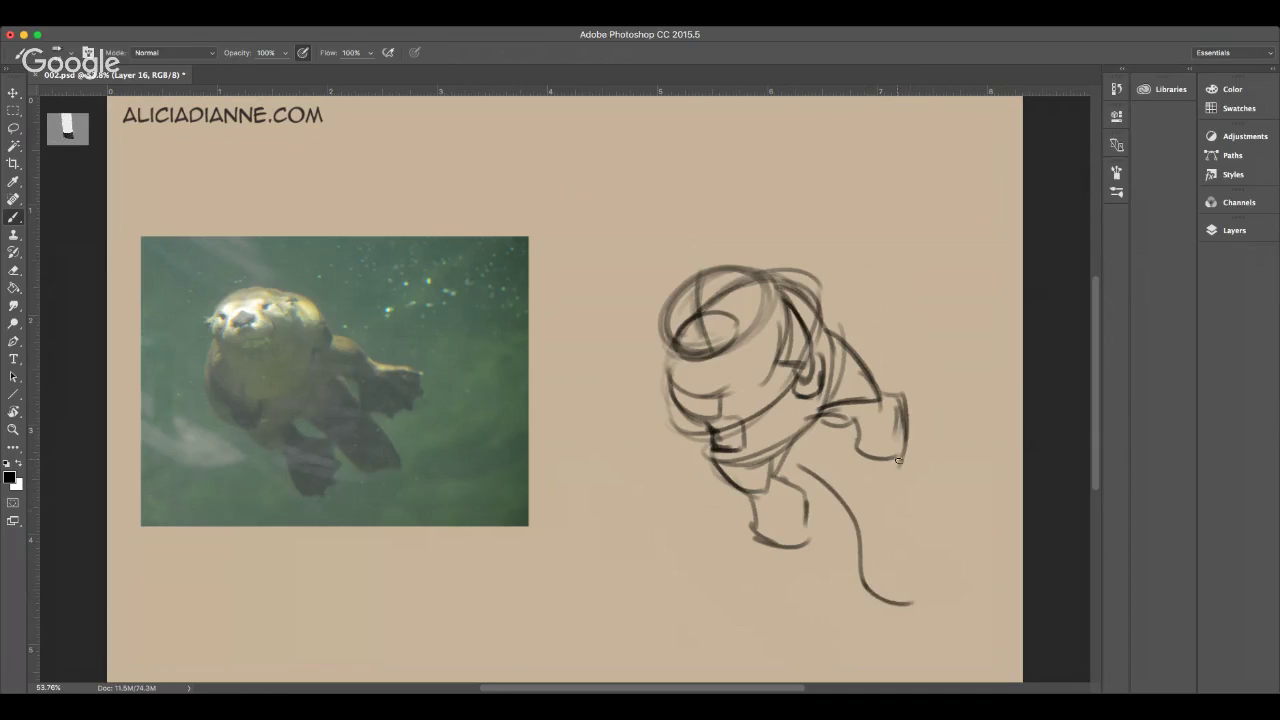
pyautogui.moveTo(898, 460)
pyautogui.mouseDown()
pyautogui.moveTo(916, 500)
pyautogui.moveTo(922, 588)
pyautogui.mouseUp()
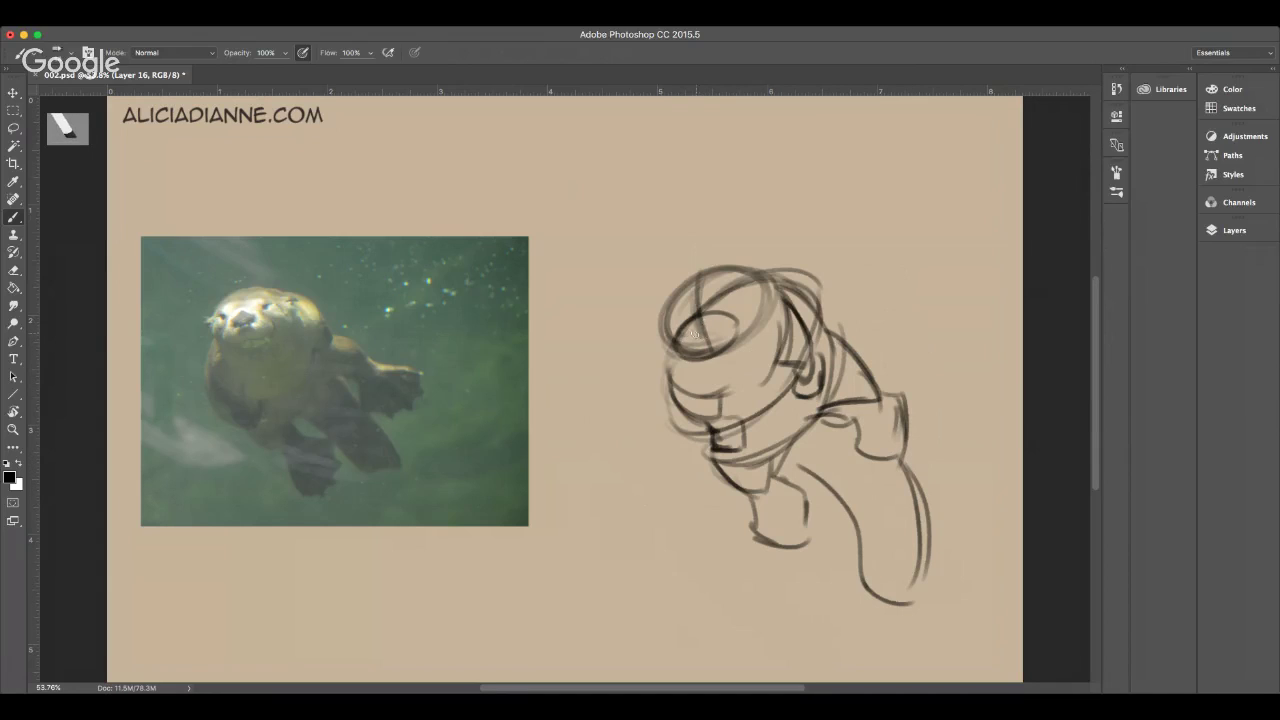
pyautogui.moveTo(694, 333)
pyautogui.mouseDown()
pyautogui.moveTo(714, 332)
pyautogui.moveTo(692, 320)
pyautogui.moveTo(736, 291)
pyautogui.moveTo(735, 271)
pyautogui.mouseUp()
pyautogui.moveTo(650, 315); pyautogui.dragTo(664, 310)
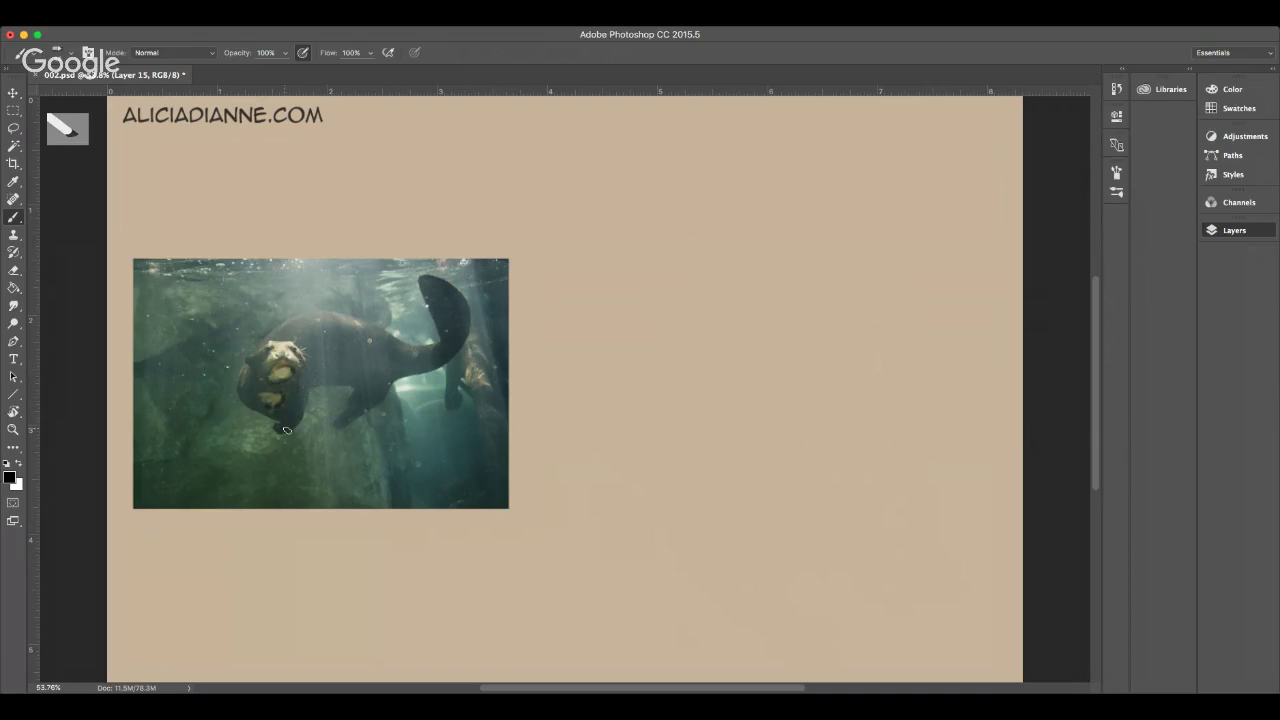
# - Undo the last marks on the fourth reference photo and sketch that otter's head, chest and arched body beside it
pyautogui.press('super+alt+z')
pyautogui.press('super+alt+z')
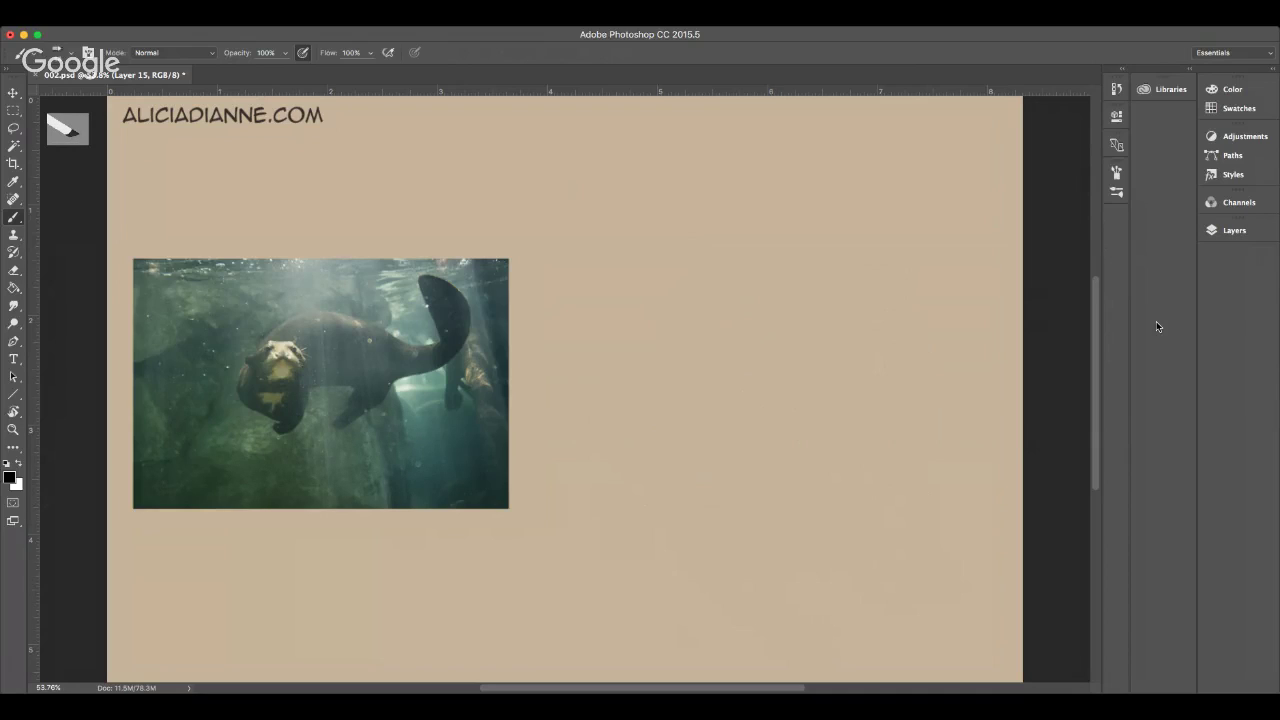
pyautogui.moveTo(627, 396)
pyautogui.mouseDown()
pyautogui.moveTo(692, 342)
pyautogui.moveTo(678, 341)
pyautogui.moveTo(652, 412)
pyautogui.moveTo(637, 403)
pyautogui.moveTo(691, 345)
pyautogui.moveTo(715, 402)
pyautogui.mouseUp()
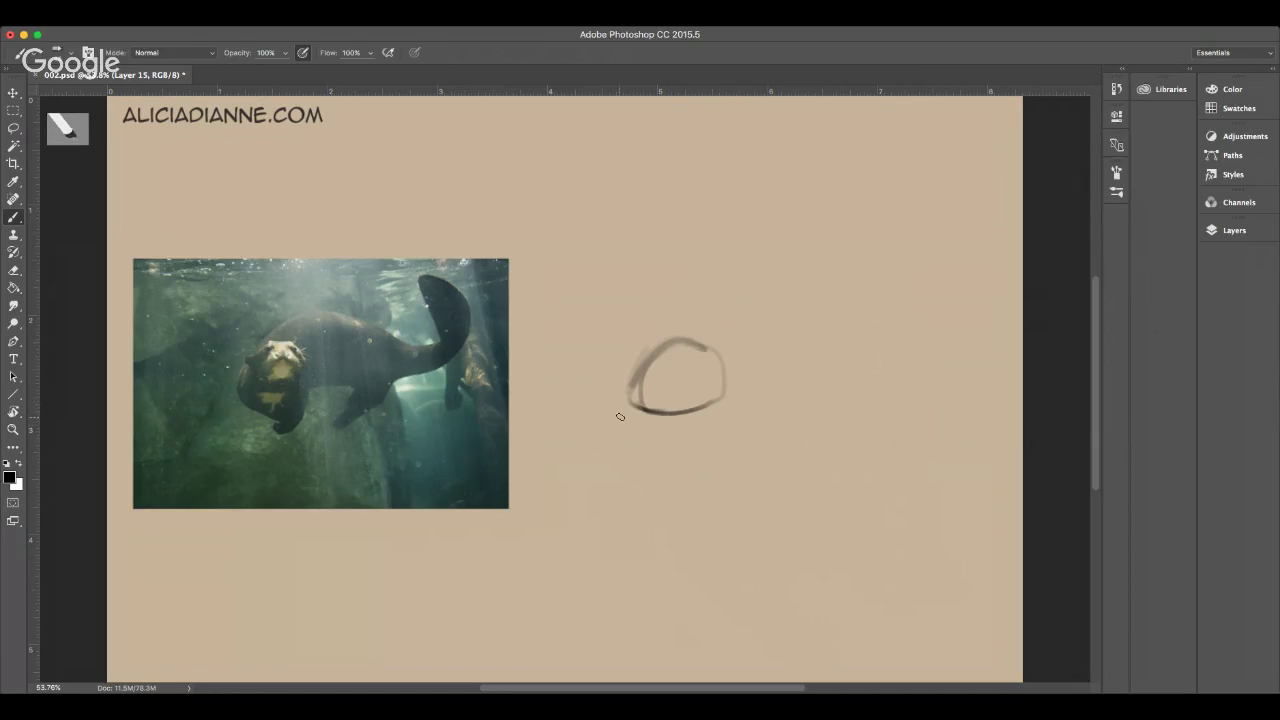
pyautogui.moveTo(620, 416)
pyautogui.mouseDown()
pyautogui.moveTo(600, 445)
pyautogui.moveTo(640, 475)
pyautogui.moveTo(680, 482)
pyautogui.moveTo(766, 397)
pyautogui.mouseUp()
pyautogui.moveTo(625, 414)
pyautogui.mouseDown()
pyautogui.moveTo(649, 468)
pyautogui.moveTo(647, 432)
pyautogui.moveTo(618, 465)
pyautogui.moveTo(800, 386)
pyautogui.moveTo(873, 373)
pyautogui.mouseUp()
pyautogui.moveTo(610, 408); pyautogui.dragTo(752, 302)
pyautogui.moveTo(657, 355); pyautogui.dragTo(844, 326)
pyautogui.moveTo(758, 305)
pyautogui.mouseDown()
pyautogui.moveTo(797, 302)
pyautogui.moveTo(870, 335)
pyautogui.mouseUp()
pyautogui.moveTo(750, 408); pyautogui.dragTo(850, 398)
# - Sketch the fourth otter's rump and hind leg with its foot
pyautogui.moveTo(848, 318)
pyautogui.mouseDown()
pyautogui.moveTo(878, 345)
pyautogui.moveTo(886, 414)
pyautogui.mouseUp()
pyautogui.moveTo(807, 396); pyautogui.dragTo(868, 438)
pyautogui.moveTo(880, 352); pyautogui.dragTo(870, 422)
pyautogui.moveTo(884, 348); pyautogui.dragTo(878, 462)
pyautogui.moveTo(884, 416); pyautogui.dragTo(872, 488)
pyautogui.moveTo(880, 426)
pyautogui.mouseDown()
pyautogui.moveTo(864, 476)
pyautogui.moveTo(846, 452)
pyautogui.moveTo(840, 488)
pyautogui.moveTo(868, 468)
pyautogui.mouseUp()
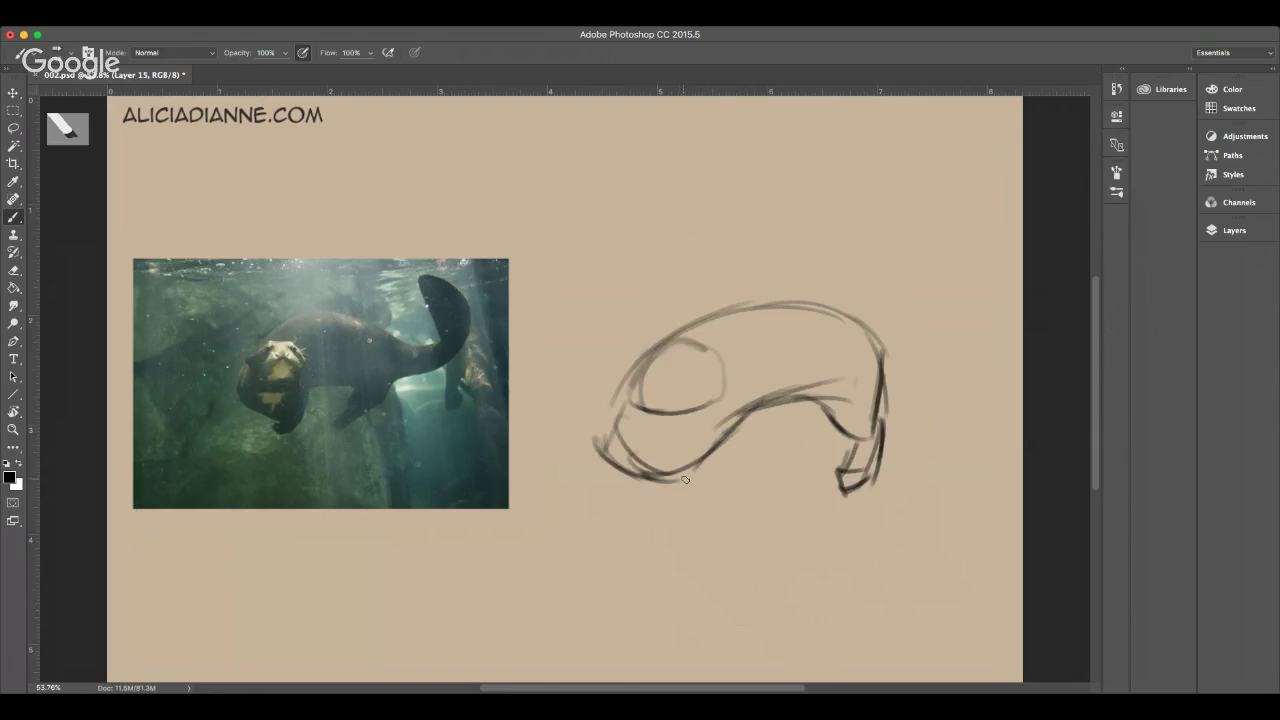
# - Sketch the fourth otter's front leg and strengthen the lower chest contour
pyautogui.moveTo(682, 480)
pyautogui.mouseDown()
pyautogui.moveTo(724, 448)
pyautogui.moveTo(702, 470)
pyautogui.mouseUp()
pyautogui.moveTo(730, 410)
pyautogui.mouseDown()
pyautogui.moveTo(686, 468)
pyautogui.moveTo(697, 463)
pyautogui.moveTo(672, 524)
pyautogui.moveTo(692, 524)
pyautogui.moveTo(713, 474)
pyautogui.moveTo(700, 514)
pyautogui.mouseUp()
pyautogui.moveTo(613, 408)
pyautogui.mouseDown()
pyautogui.moveTo(621, 467)
pyautogui.moveTo(605, 427)
pyautogui.moveTo(630, 469)
pyautogui.moveTo(611, 457)
pyautogui.moveTo(640, 465)
pyautogui.moveTo(615, 440)
pyautogui.moveTo(650, 465)
pyautogui.moveTo(628, 458)
pyautogui.moveTo(700, 466)
pyautogui.mouseUp()
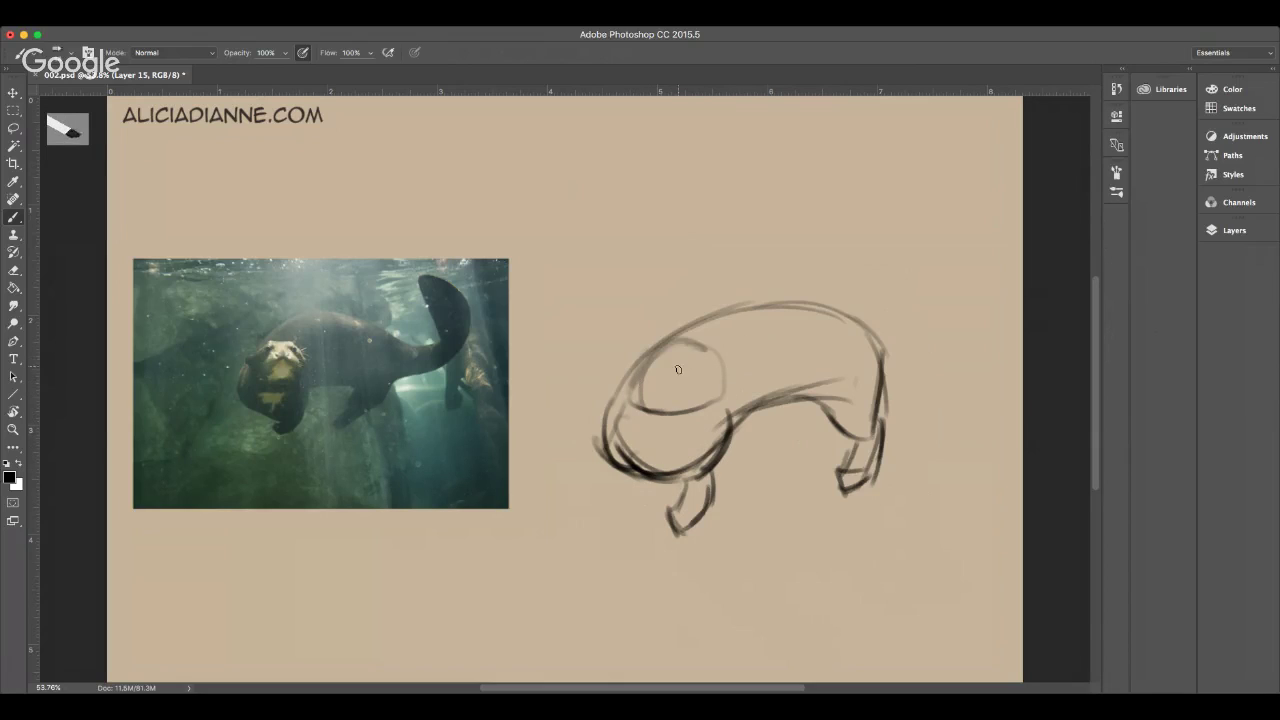
# - Add the fourth otter's muzzle, facial centre line and two ears
pyautogui.moveTo(638, 406)
pyautogui.mouseDown()
pyautogui.moveTo(693, 384)
pyautogui.moveTo(664, 380)
pyautogui.moveTo(708, 391)
pyautogui.moveTo(682, 406)
pyautogui.mouseUp()
pyautogui.moveTo(676, 350)
pyautogui.mouseDown()
pyautogui.moveTo(677, 427)
pyautogui.moveTo(664, 386)
pyautogui.moveTo(653, 419)
pyautogui.moveTo(694, 396)
pyautogui.mouseUp()
pyautogui.moveTo(632, 370)
pyautogui.mouseDown()
pyautogui.moveTo(666, 342)
pyautogui.moveTo(688, 340)
pyautogui.moveTo(675, 341)
pyautogui.moveTo(716, 362)
pyautogui.moveTo(698, 344)
pyautogui.moveTo(717, 369)
pyautogui.moveTo(711, 352)
pyautogui.moveTo(722, 376)
pyautogui.moveTo(631, 381)
pyautogui.moveTo(650, 412)
pyautogui.mouseUp()
pyautogui.moveTo(718, 358)
pyautogui.mouseDown()
pyautogui.moveTo(730, 350)
pyautogui.moveTo(728, 372)
pyautogui.mouseUp()
# - Draw the fourth otter's raised tail curving upward to a pointed tip
pyautogui.moveTo(866, 322); pyautogui.dragTo(913, 284)
pyautogui.moveTo(871, 378)
pyautogui.mouseDown()
pyautogui.moveTo(938, 335)
pyautogui.moveTo(906, 237)
pyautogui.mouseUp()
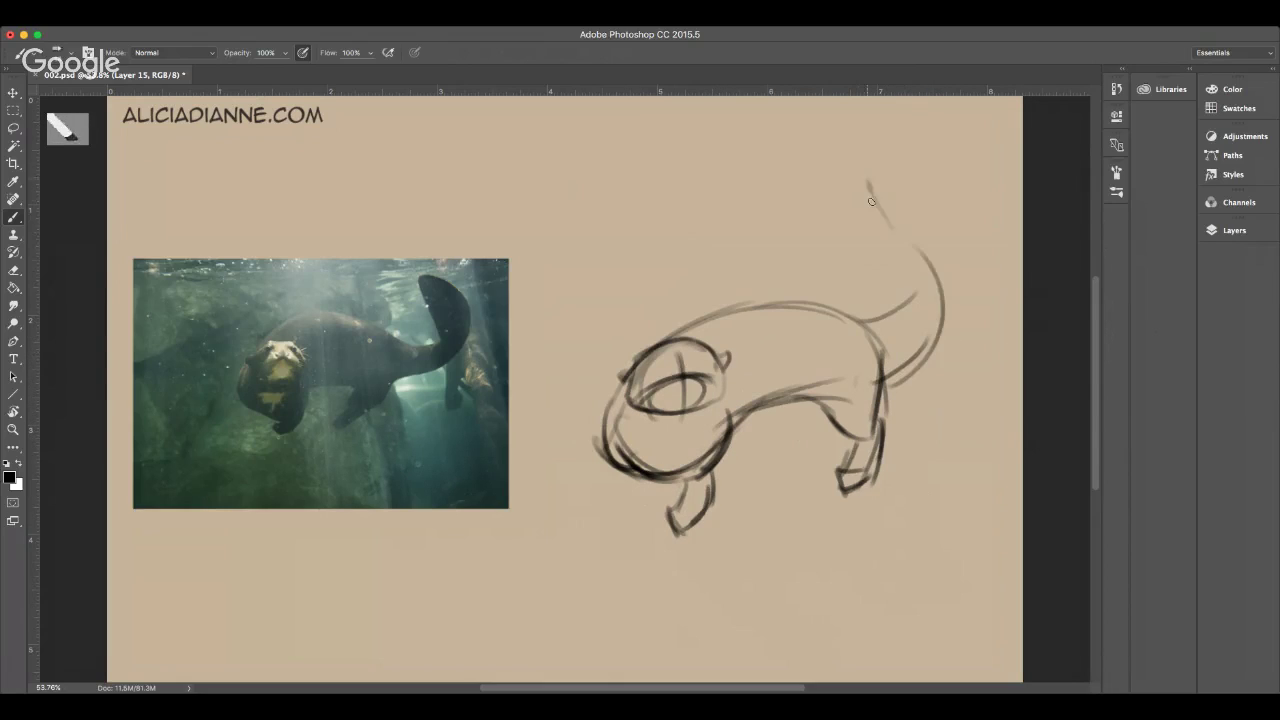
pyautogui.moveTo(868, 186)
pyautogui.mouseDown()
pyautogui.moveTo(915, 316)
pyautogui.moveTo(888, 291)
pyautogui.moveTo(938, 243)
pyautogui.moveTo(905, 215)
pyautogui.moveTo(945, 280)
pyautogui.moveTo(880, 374)
pyautogui.mouseUp()
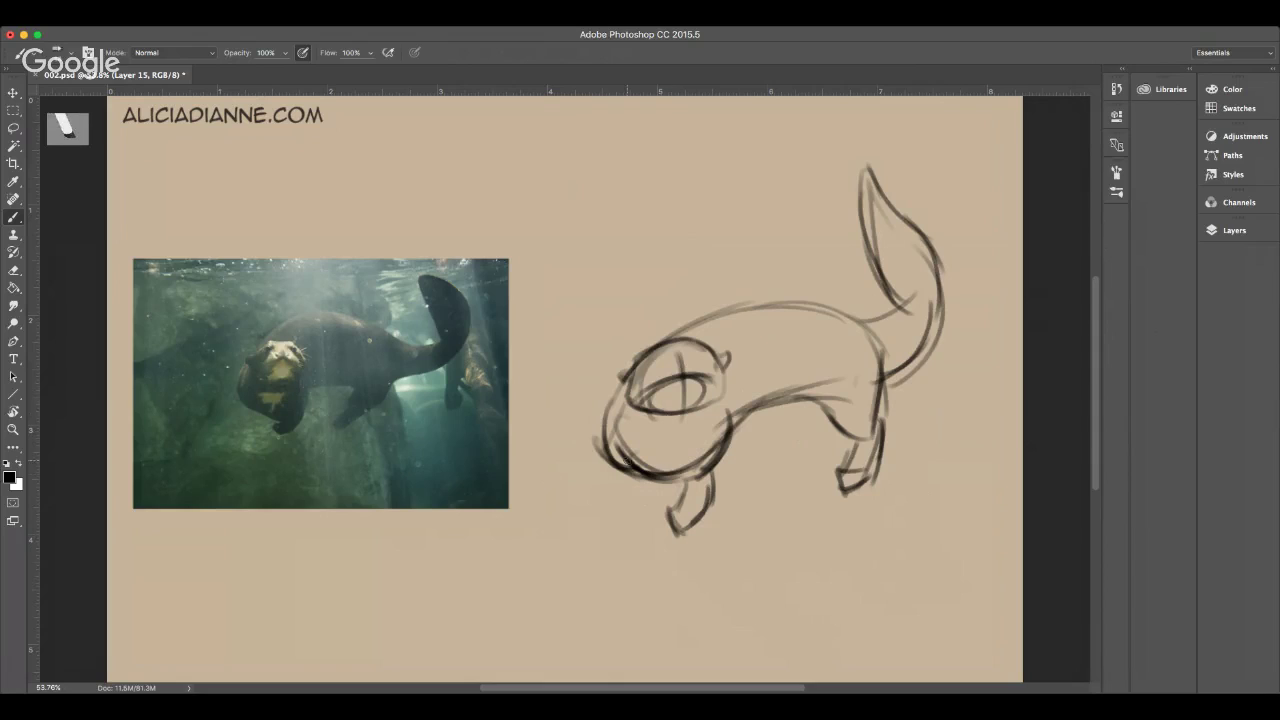
# - Add the tucked foreleg and chest contours under the fourth otter's head and darken the muzzle guide
pyautogui.moveTo(664, 436); pyautogui.dragTo(702, 402)
pyautogui.moveTo(655, 441); pyautogui.dragTo(648, 476)
pyautogui.moveTo(622, 384)
pyautogui.mouseDown()
pyautogui.moveTo(614, 444)
pyautogui.moveTo(634, 484)
pyautogui.mouseUp()
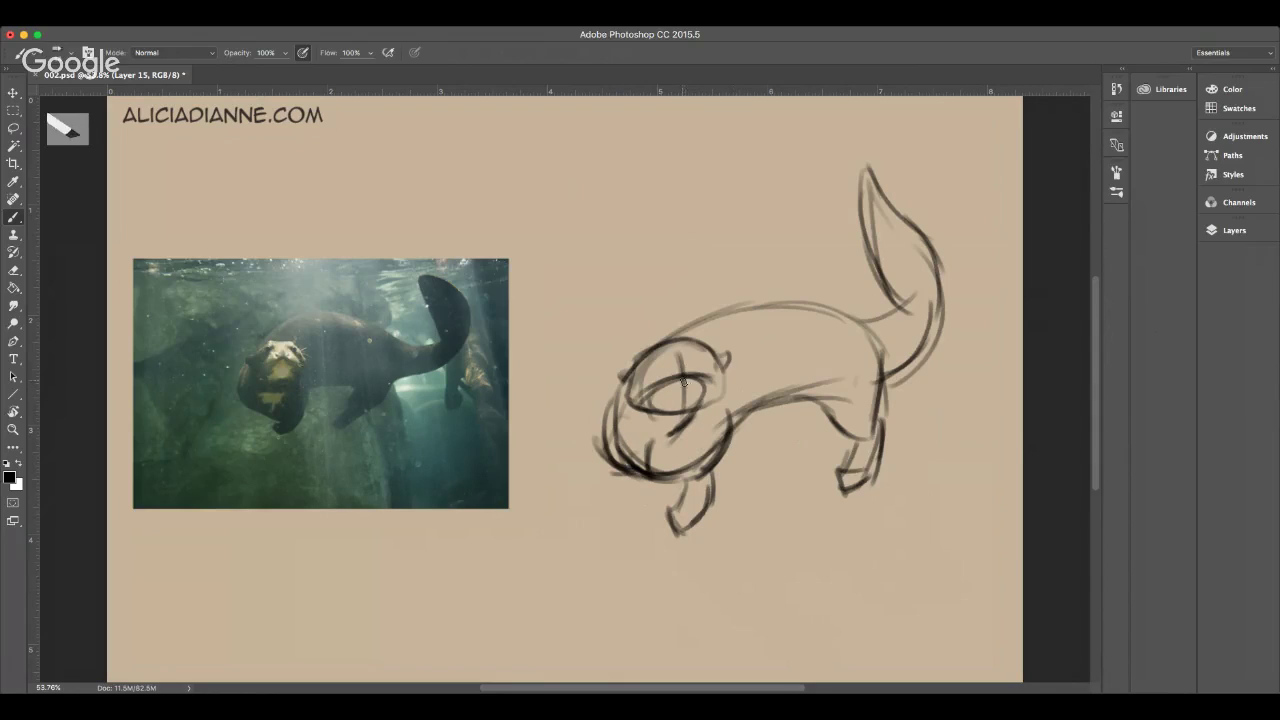
pyautogui.moveTo(670, 377)
pyautogui.mouseDown()
pyautogui.moveTo(639, 379)
pyautogui.moveTo(701, 363)
pyautogui.moveTo(654, 369)
pyautogui.moveTo(718, 380)
pyautogui.mouseUp()
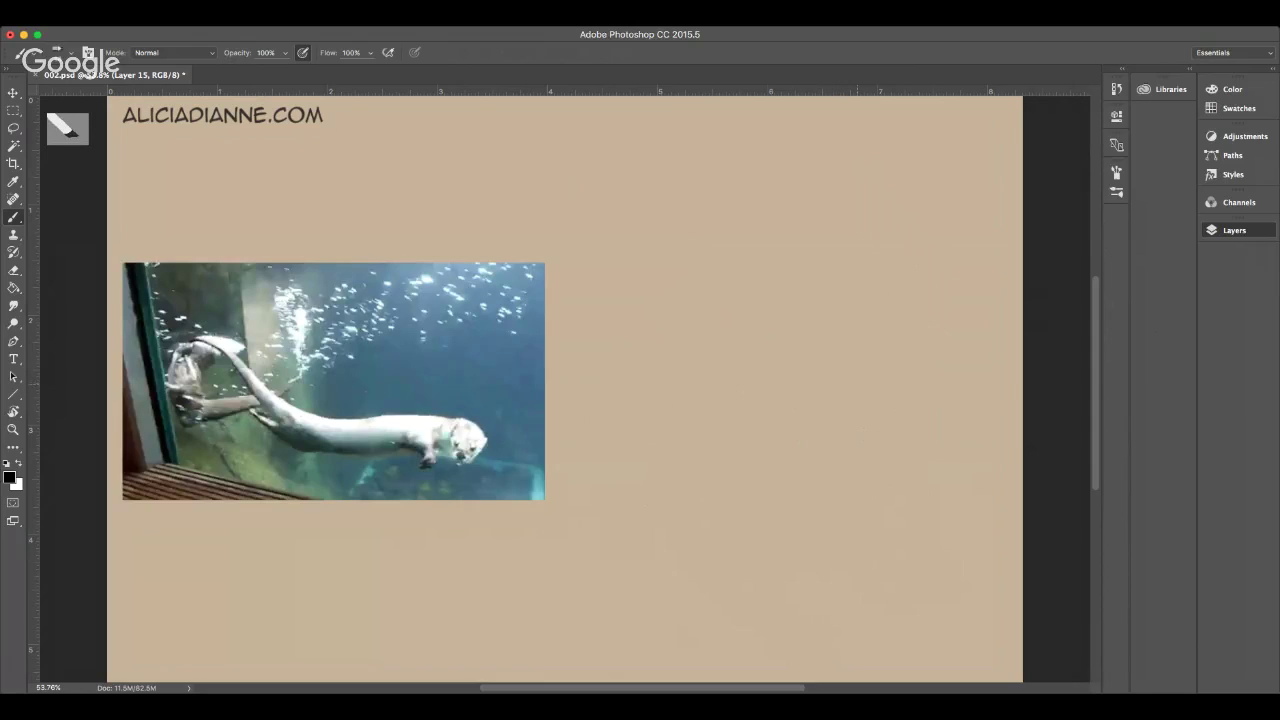
# - Make Layer 14 active, trace a trial curve along the swimming otter's back on the photo, and undo it
pyautogui.hotkey('alt', '[')
pyautogui.moveTo(200, 342)
pyautogui.mouseDown()
pyautogui.moveTo(255, 360)
pyautogui.moveTo(296, 398)
pyautogui.moveTo(482, 418)
pyautogui.mouseUp()
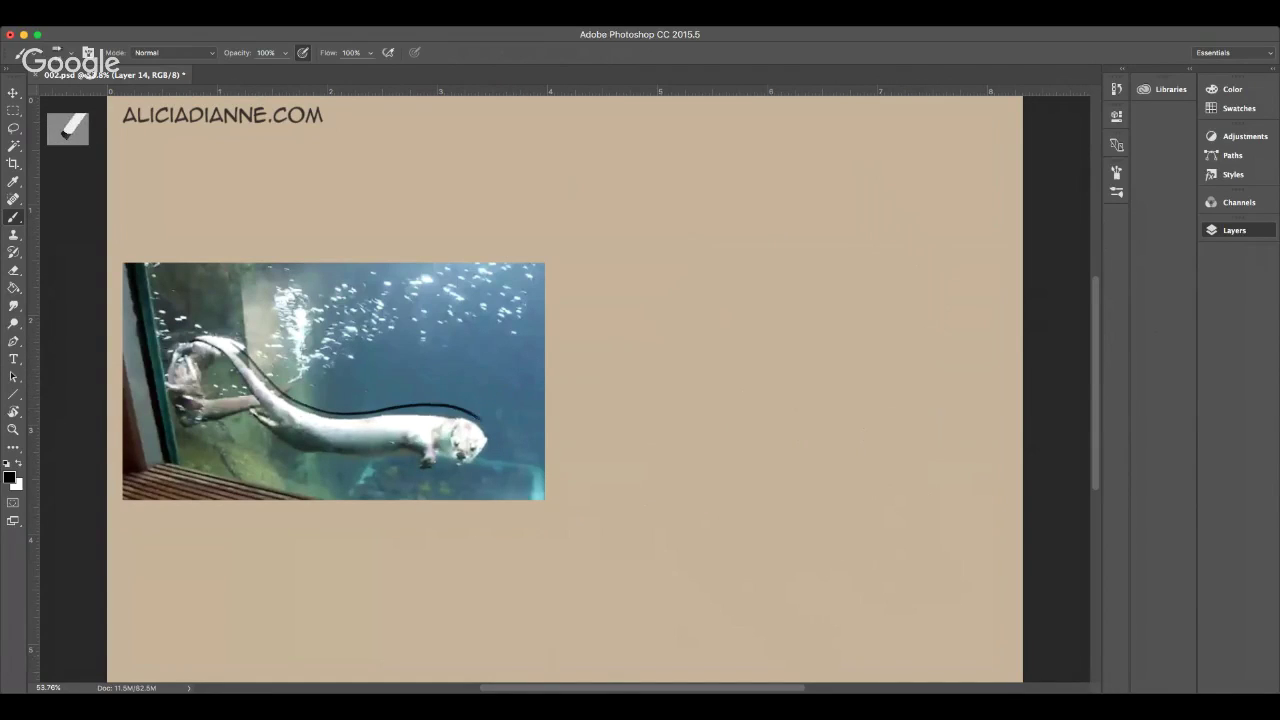
pyautogui.press('super+z')
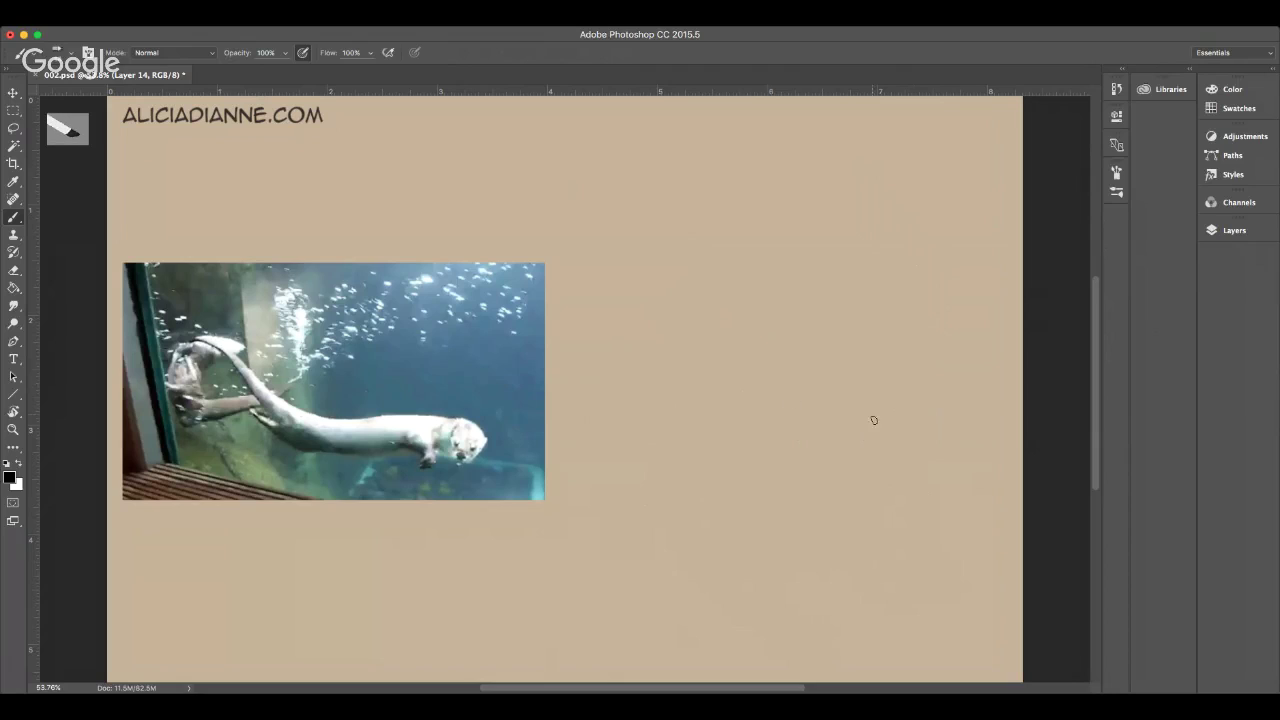
# - Sketch the fifth otter's oval head and the front of its back and belly lines beside the photo
pyautogui.moveTo(885, 445)
pyautogui.mouseDown()
pyautogui.moveTo(922, 401)
pyautogui.moveTo(933, 449)
pyautogui.moveTo(881, 413)
pyautogui.moveTo(909, 400)
pyautogui.moveTo(766, 430)
pyautogui.mouseUp()
pyautogui.moveTo(918, 402); pyautogui.dragTo(746, 434)
pyautogui.moveTo(816, 404)
pyautogui.mouseDown()
pyautogui.moveTo(705, 418)
pyautogui.moveTo(822, 395)
pyautogui.moveTo(876, 398)
pyautogui.moveTo(795, 412)
pyautogui.moveTo(960, 426)
pyautogui.mouseUp()
pyautogui.moveTo(769, 470)
pyautogui.mouseDown()
pyautogui.moveTo(832, 455)
pyautogui.moveTo(727, 486)
pyautogui.mouseUp()
pyautogui.moveTo(782, 418); pyautogui.dragTo(961, 411)
pyautogui.moveTo(880, 401)
pyautogui.mouseDown()
pyautogui.moveTo(958, 410)
pyautogui.moveTo(937, 427)
pyautogui.moveTo(964, 425)
pyautogui.moveTo(746, 479)
pyautogui.mouseUp()
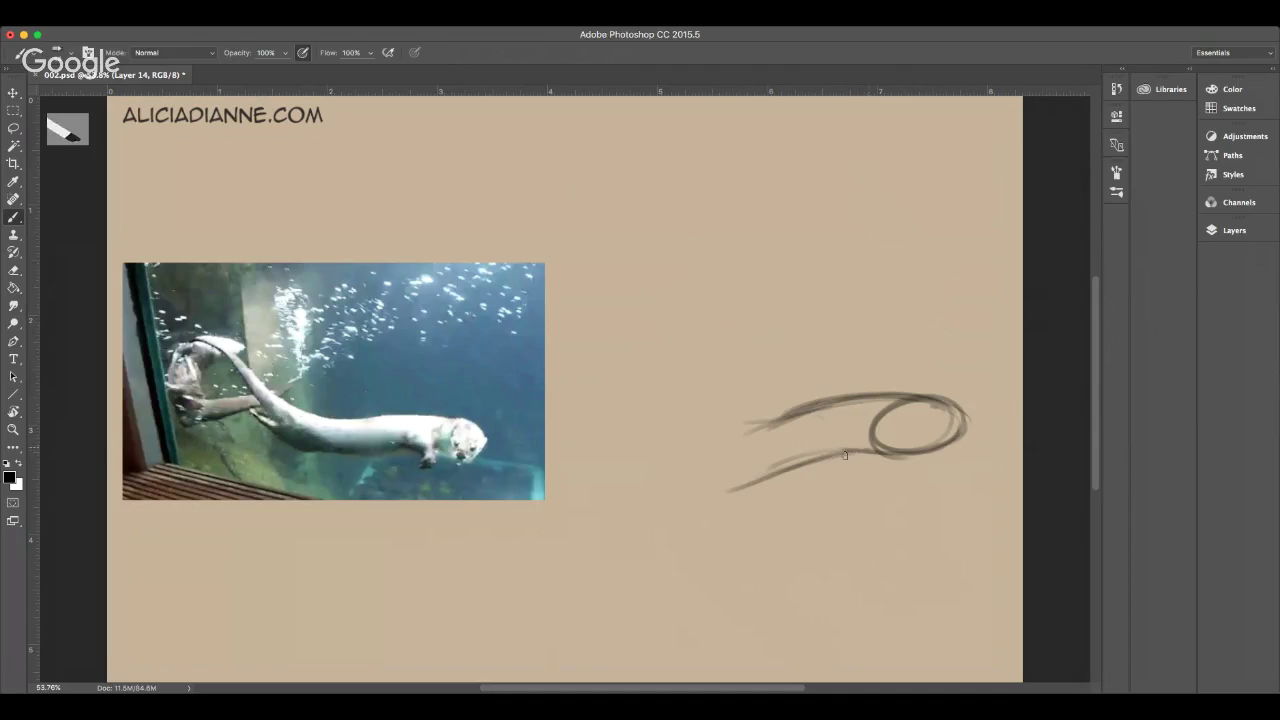
# - Extend the fifth otter's back and belly contours to the hindquarters and sketch the trailing hind legs
pyautogui.moveTo(845, 455); pyautogui.dragTo(730, 490)
pyautogui.moveTo(814, 401); pyautogui.dragTo(622, 419)
pyautogui.moveTo(704, 412)
pyautogui.mouseDown()
pyautogui.moveTo(580, 404)
pyautogui.moveTo(678, 476)
pyautogui.moveTo(708, 482)
pyautogui.mouseUp()
pyautogui.moveTo(628, 452)
pyautogui.mouseDown()
pyautogui.moveTo(756, 481)
pyautogui.moveTo(590, 470)
pyautogui.moveTo(680, 477)
pyautogui.mouseUp()
pyautogui.moveTo(596, 474); pyautogui.dragTo(686, 478)
pyautogui.moveTo(604, 463)
pyautogui.mouseDown()
pyautogui.moveTo(554, 453)
pyautogui.moveTo(618, 448)
pyautogui.mouseUp()
# - Sketch the fifth otter's front leg and add muzzle and centre-line guides to its head
pyautogui.moveTo(816, 447)
pyautogui.mouseDown()
pyautogui.moveTo(812, 462)
pyautogui.moveTo(880, 400)
pyautogui.moveTo(818, 452)
pyautogui.moveTo(873, 401)
pyautogui.moveTo(838, 460)
pyautogui.moveTo(840, 448)
pyautogui.moveTo(806, 464)
pyautogui.moveTo(892, 470)
pyautogui.moveTo(858, 477)
pyautogui.mouseUp()
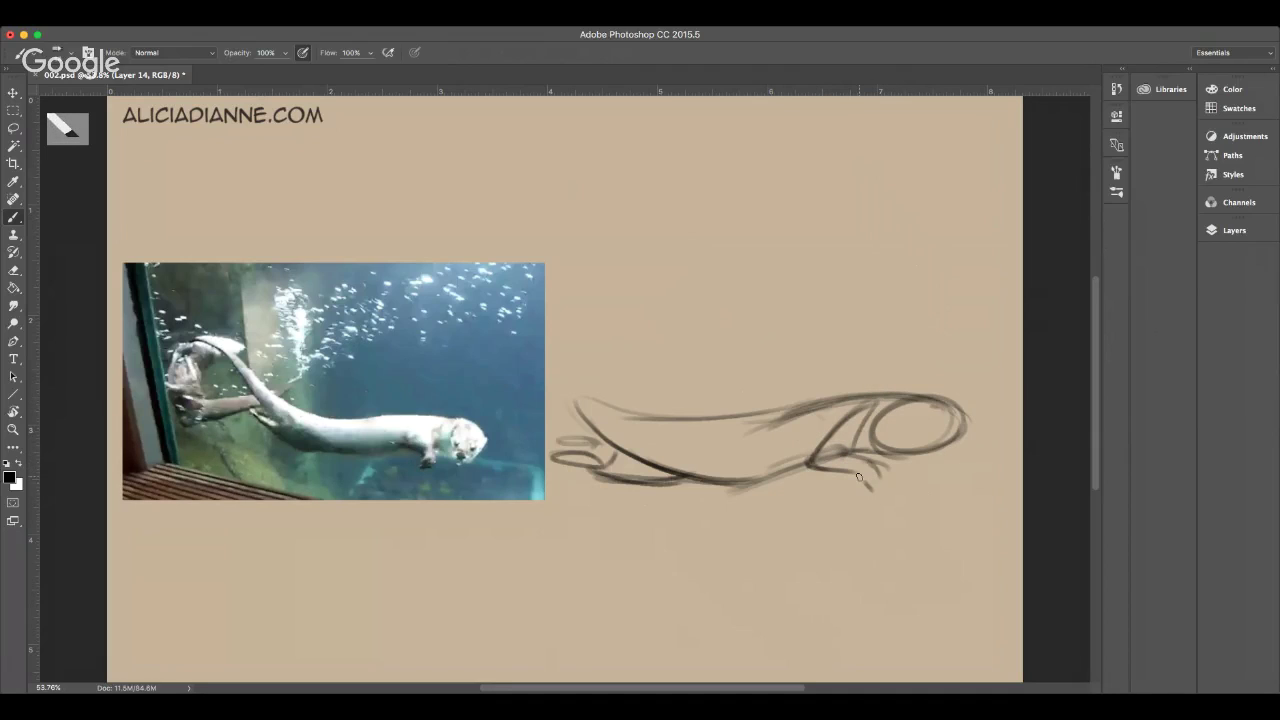
pyautogui.moveTo(889, 407)
pyautogui.mouseDown()
pyautogui.moveTo(890, 462)
pyautogui.moveTo(966, 430)
pyautogui.moveTo(900, 466)
pyautogui.moveTo(928, 402)
pyautogui.moveTo(886, 472)
pyautogui.moveTo(940, 408)
pyautogui.moveTo(958, 430)
pyautogui.moveTo(910, 486)
pyautogui.mouseUp()
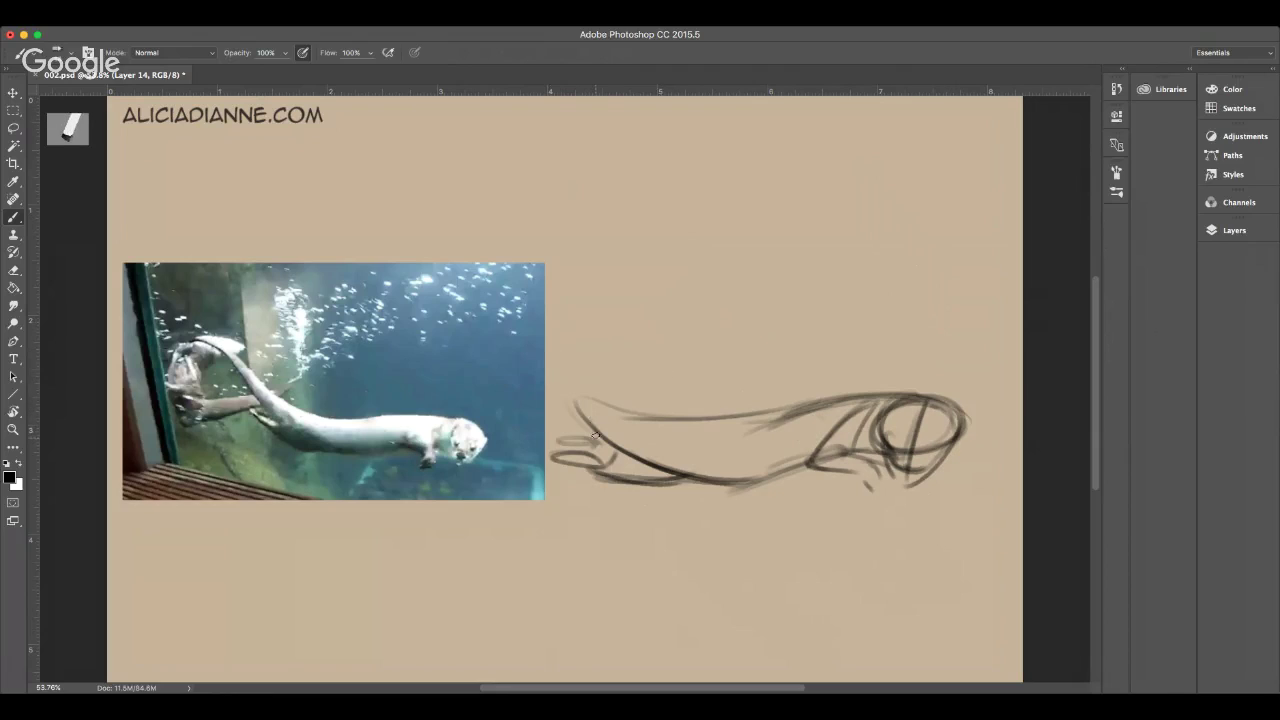
# - Sketch the fifth otter's long tapering tail, darken its belly, hind feet and front leg lines, and touch up its chin
pyautogui.moveTo(595, 436); pyautogui.dragTo(478, 324)
pyautogui.moveTo(472, 326)
pyautogui.mouseDown()
pyautogui.moveTo(660, 420)
pyautogui.moveTo(706, 419)
pyautogui.mouseUp()
pyautogui.moveTo(616, 407)
pyautogui.mouseDown()
pyautogui.moveTo(854, 406)
pyautogui.moveTo(849, 473)
pyautogui.moveTo(890, 456)
pyautogui.moveTo(800, 470)
pyautogui.moveTo(836, 458)
pyautogui.moveTo(756, 490)
pyautogui.mouseUp()
pyautogui.moveTo(829, 466)
pyautogui.mouseDown()
pyautogui.moveTo(622, 491)
pyautogui.moveTo(559, 437)
pyautogui.moveTo(592, 462)
pyautogui.moveTo(586, 450)
pyautogui.moveTo(610, 452)
pyautogui.moveTo(562, 420)
pyautogui.moveTo(568, 468)
pyautogui.mouseUp()
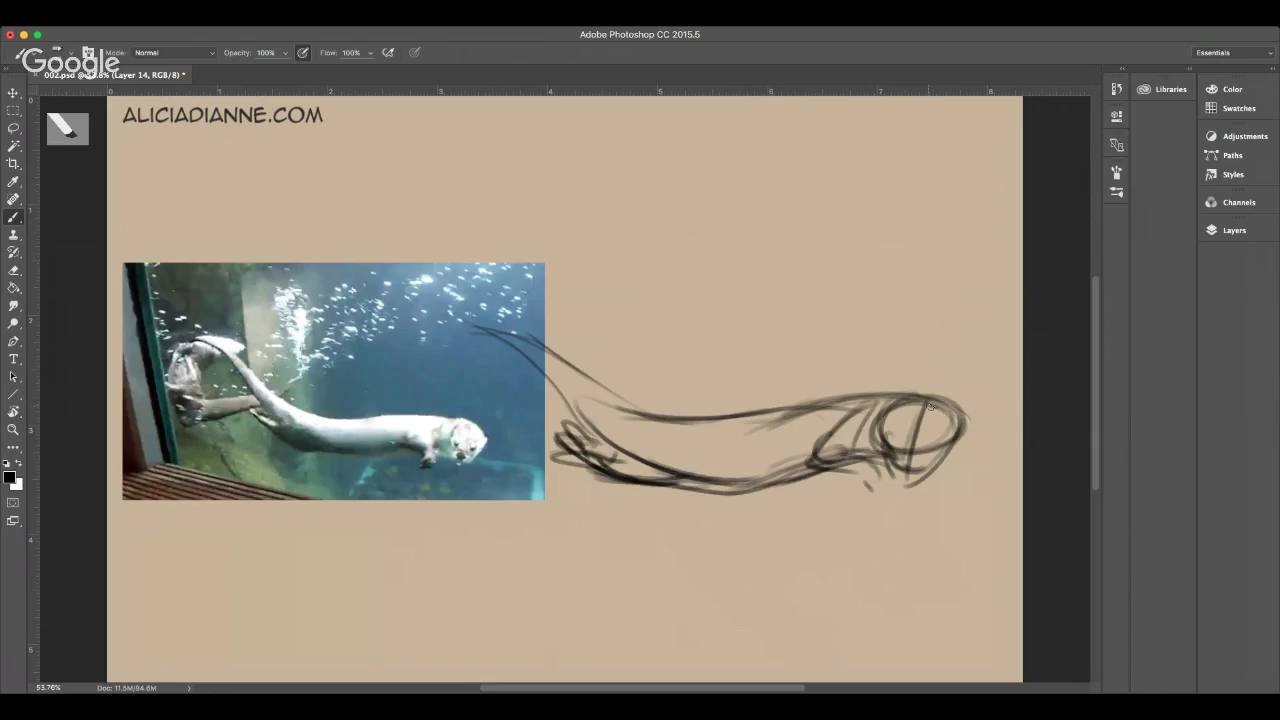
pyautogui.moveTo(905, 460); pyautogui.dragTo(918, 480)
pyautogui.moveTo(912, 467); pyautogui.dragTo(925, 474)
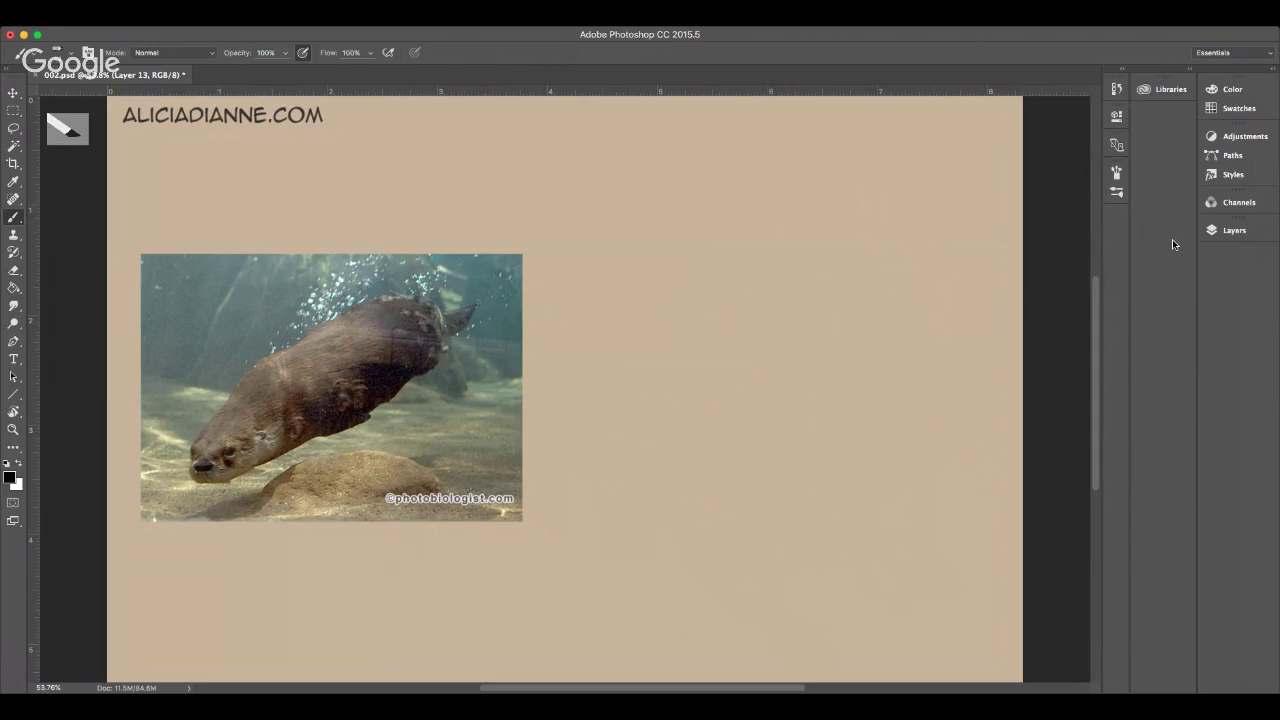
# - Sketch the sixth otter's rounded head and long slanted oval body beside the diving otter photo on Layer 13
pyautogui.moveTo(677, 438)
pyautogui.mouseDown()
pyautogui.moveTo(586, 472)
pyautogui.moveTo(576, 512)
pyautogui.mouseUp()
pyautogui.moveTo(675, 457)
pyautogui.mouseDown()
pyautogui.moveTo(681, 470)
pyautogui.moveTo(600, 545)
pyautogui.moveTo(686, 486)
pyautogui.mouseUp()
pyautogui.moveTo(622, 436)
pyautogui.mouseDown()
pyautogui.moveTo(636, 389)
pyautogui.moveTo(715, 313)
pyautogui.mouseUp()
pyautogui.moveTo(638, 396); pyautogui.dragTo(778, 274)
pyautogui.moveTo(620, 436)
pyautogui.mouseDown()
pyautogui.moveTo(579, 509)
pyautogui.moveTo(603, 449)
pyautogui.moveTo(583, 524)
pyautogui.moveTo(626, 542)
pyautogui.mouseUp()
pyautogui.moveTo(590, 475); pyautogui.dragTo(600, 540)
pyautogui.moveTo(600, 540); pyautogui.dragTo(736, 457)
pyautogui.moveTo(690, 492); pyautogui.dragTo(798, 381)
pyautogui.moveTo(620, 434)
pyautogui.mouseDown()
pyautogui.moveTo(676, 350)
pyautogui.moveTo(734, 298)
pyautogui.mouseUp()
pyautogui.moveTo(678, 356)
pyautogui.mouseDown()
pyautogui.moveTo(828, 276)
pyautogui.moveTo(825, 310)
pyautogui.moveTo(718, 484)
pyautogui.mouseUp()
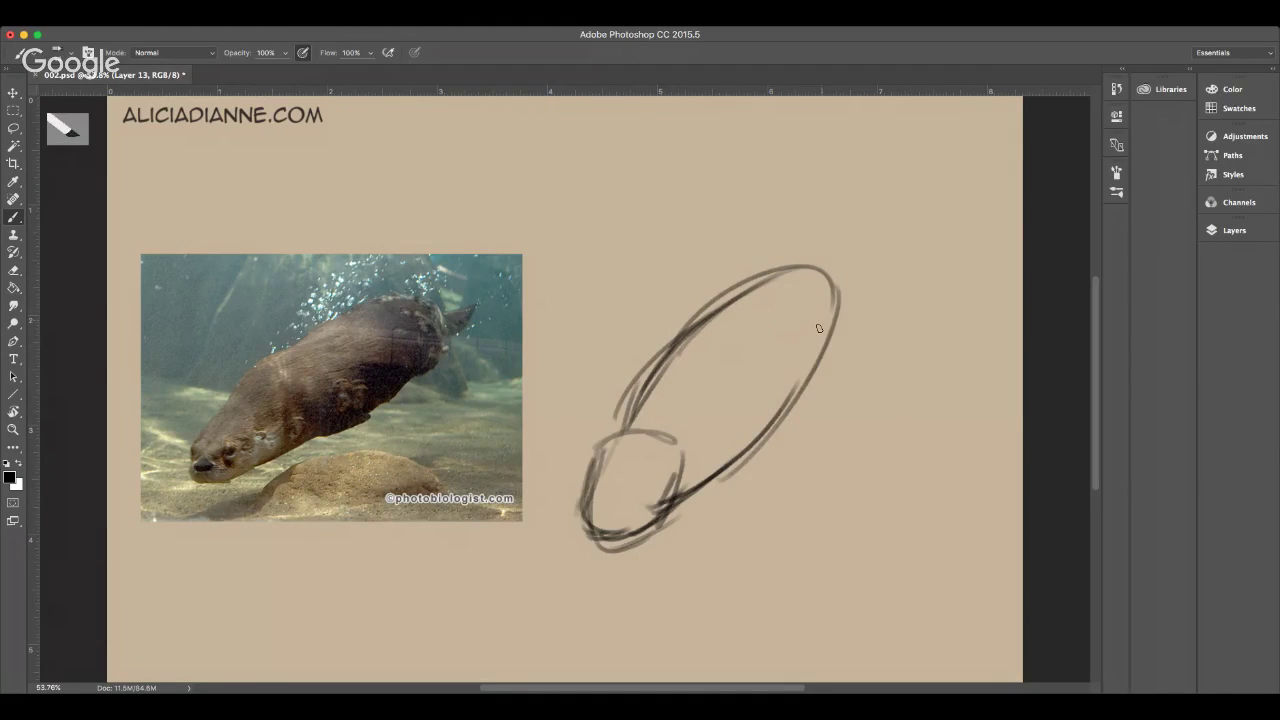
# - Darken the sixth otter's belly contour with repeated strokes from the rump down to the chin
pyautogui.moveTo(824, 306); pyautogui.dragTo(686, 486)
pyautogui.moveTo(816, 300)
pyautogui.mouseDown()
pyautogui.moveTo(763, 436)
pyautogui.moveTo(691, 496)
pyautogui.moveTo(833, 325)
pyautogui.moveTo(660, 512)
pyautogui.mouseUp()
pyautogui.moveTo(786, 372)
pyautogui.mouseDown()
pyautogui.moveTo(712, 460)
pyautogui.moveTo(578, 552)
pyautogui.moveTo(724, 470)
pyautogui.moveTo(607, 538)
pyautogui.moveTo(761, 430)
pyautogui.moveTo(632, 536)
pyautogui.mouseUp()
pyautogui.moveTo(756, 432)
pyautogui.mouseDown()
pyautogui.moveTo(688, 496)
pyautogui.moveTo(798, 394)
pyautogui.mouseUp()
pyautogui.moveTo(690, 502); pyautogui.dragTo(836, 322)
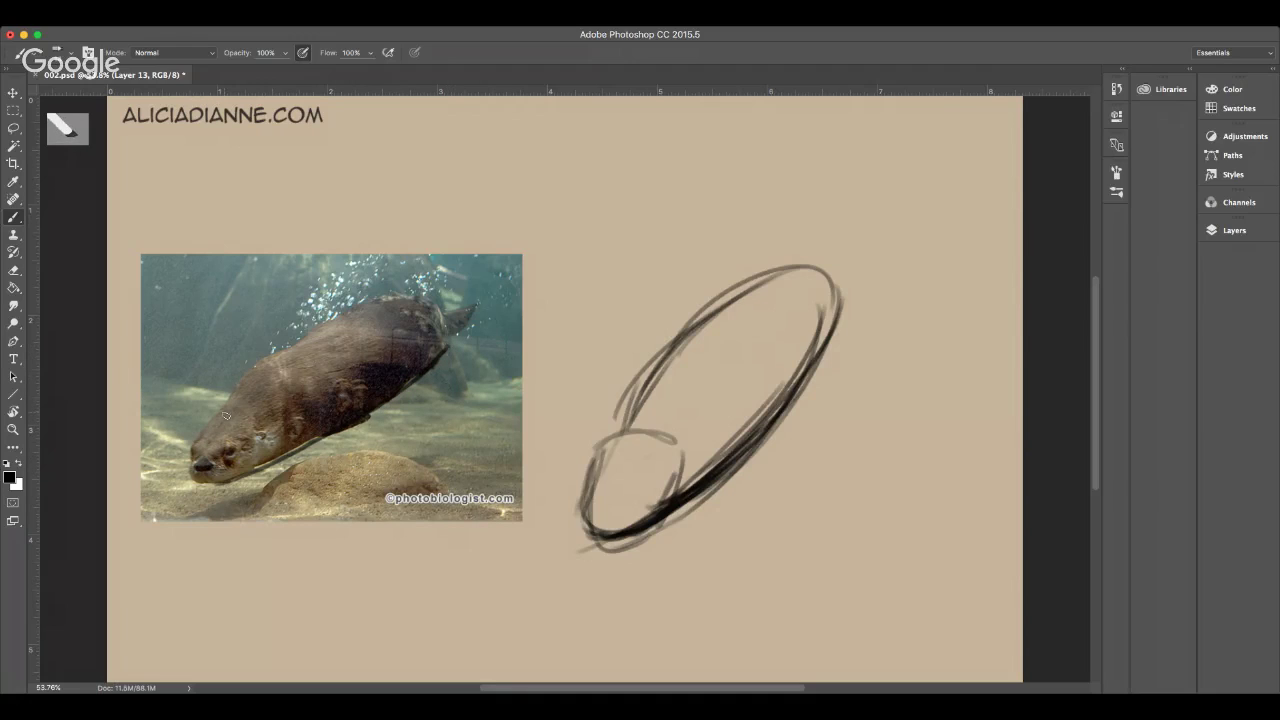
# - Trace a trial curve along the diving otter's back on the photo and undo the tracing
pyautogui.moveTo(200, 450)
pyautogui.mouseDown()
pyautogui.moveTo(286, 346)
pyautogui.moveTo(435, 297)
pyautogui.mouseUp()
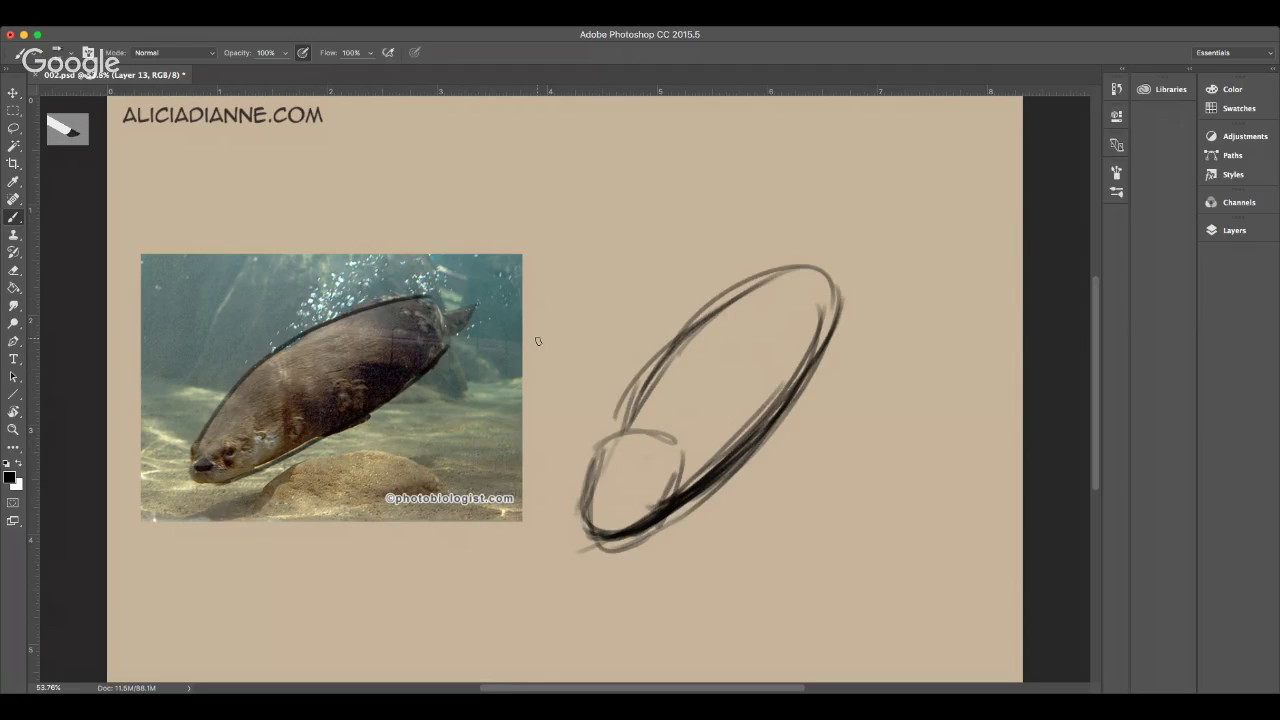
pyautogui.press('super+z')
pyautogui.press('super+alt+z')
# - Reinforce the sixth otter's head, back and rump contours and sketch its pointed, upward-curving tail
pyautogui.moveTo(604, 446)
pyautogui.mouseDown()
pyautogui.moveTo(661, 439)
pyautogui.moveTo(599, 460)
pyautogui.moveTo(584, 505)
pyautogui.moveTo(593, 523)
pyautogui.moveTo(629, 500)
pyautogui.moveTo(620, 488)
pyautogui.moveTo(635, 498)
pyautogui.moveTo(600, 502)
pyautogui.moveTo(600, 528)
pyautogui.mouseUp()
pyautogui.moveTo(701, 327)
pyautogui.mouseDown()
pyautogui.moveTo(642, 381)
pyautogui.moveTo(747, 285)
pyautogui.moveTo(716, 302)
pyautogui.moveTo(835, 284)
pyautogui.mouseUp()
pyautogui.moveTo(826, 335)
pyautogui.mouseDown()
pyautogui.moveTo(895, 266)
pyautogui.moveTo(905, 228)
pyautogui.mouseUp()
pyautogui.moveTo(822, 272)
pyautogui.mouseDown()
pyautogui.moveTo(879, 233)
pyautogui.moveTo(899, 177)
pyautogui.moveTo(872, 287)
pyautogui.moveTo(878, 257)
pyautogui.moveTo(831, 295)
pyautogui.moveTo(838, 354)
pyautogui.mouseUp()
pyautogui.moveTo(845, 310)
pyautogui.mouseDown()
pyautogui.moveTo(818, 369)
pyautogui.moveTo(782, 398)
pyautogui.mouseUp()
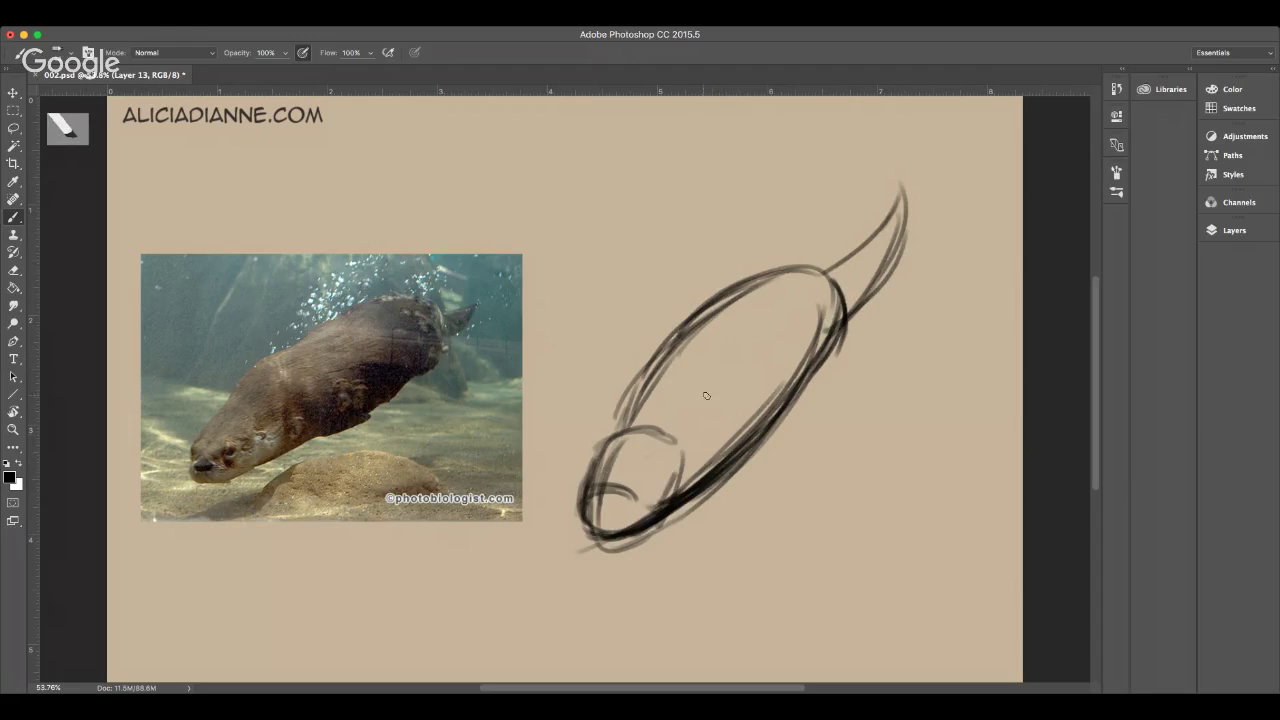
# - Sketch the sixth otter's shoulder and tucked front leg with its paw at the belly line
pyautogui.moveTo(657, 397)
pyautogui.mouseDown()
pyautogui.moveTo(654, 433)
pyautogui.moveTo(713, 390)
pyautogui.moveTo(745, 442)
pyautogui.mouseUp()
pyautogui.moveTo(745, 391); pyautogui.dragTo(744, 441)
pyautogui.moveTo(681, 469)
pyautogui.mouseDown()
pyautogui.moveTo(717, 456)
pyautogui.moveTo(696, 474)
pyautogui.moveTo(683, 477)
pyautogui.moveTo(742, 434)
pyautogui.mouseUp()
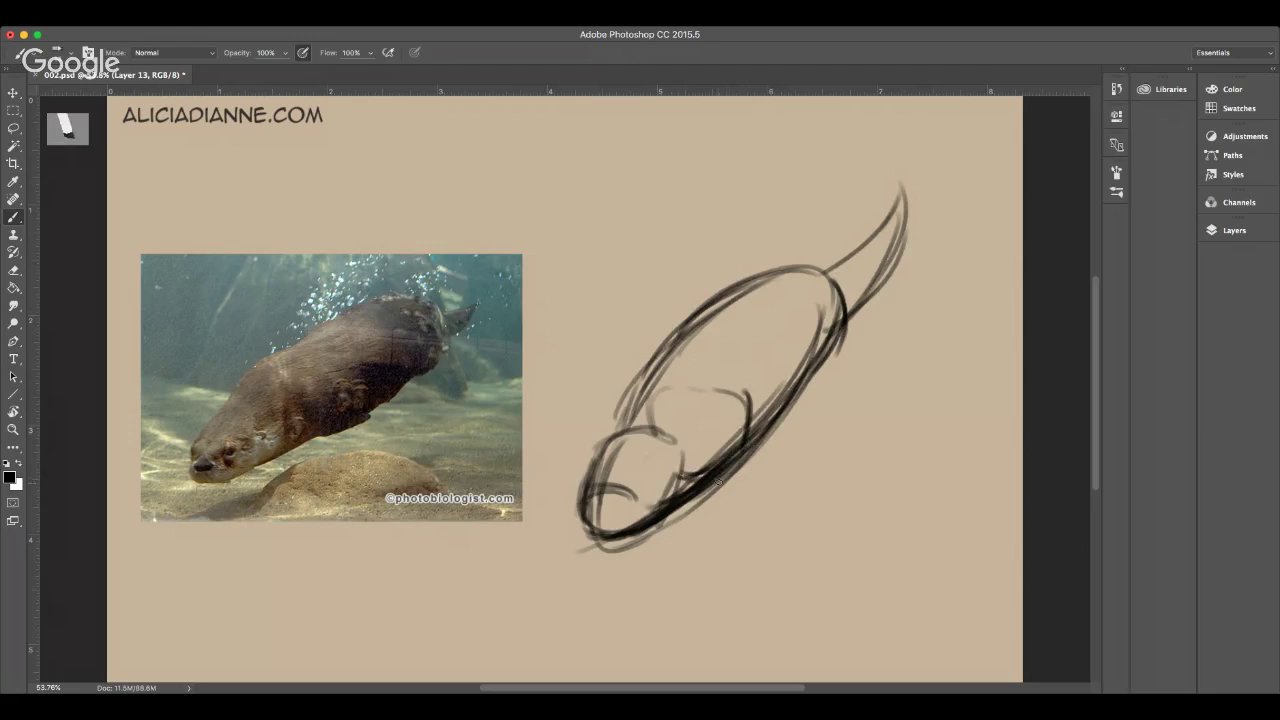
pyautogui.moveTo(712, 485)
pyautogui.mouseDown()
pyautogui.moveTo(757, 478)
pyautogui.moveTo(762, 442)
pyautogui.moveTo(754, 476)
pyautogui.mouseUp()
pyautogui.moveTo(745, 439); pyautogui.dragTo(750, 484)
# - Add the sixth otter's muzzle and ears and restate the rear and belly contours
pyautogui.moveTo(592, 510)
pyautogui.mouseDown()
pyautogui.moveTo(606, 514)
pyautogui.moveTo(606, 480)
pyautogui.moveTo(634, 490)
pyautogui.mouseUp()
pyautogui.moveTo(688, 447); pyautogui.dragTo(689, 455)
pyautogui.moveTo(608, 428); pyautogui.dragTo(602, 445)
pyautogui.moveTo(762, 418); pyautogui.dragTo(808, 344)
pyautogui.moveTo(676, 511); pyautogui.dragTo(812, 388)
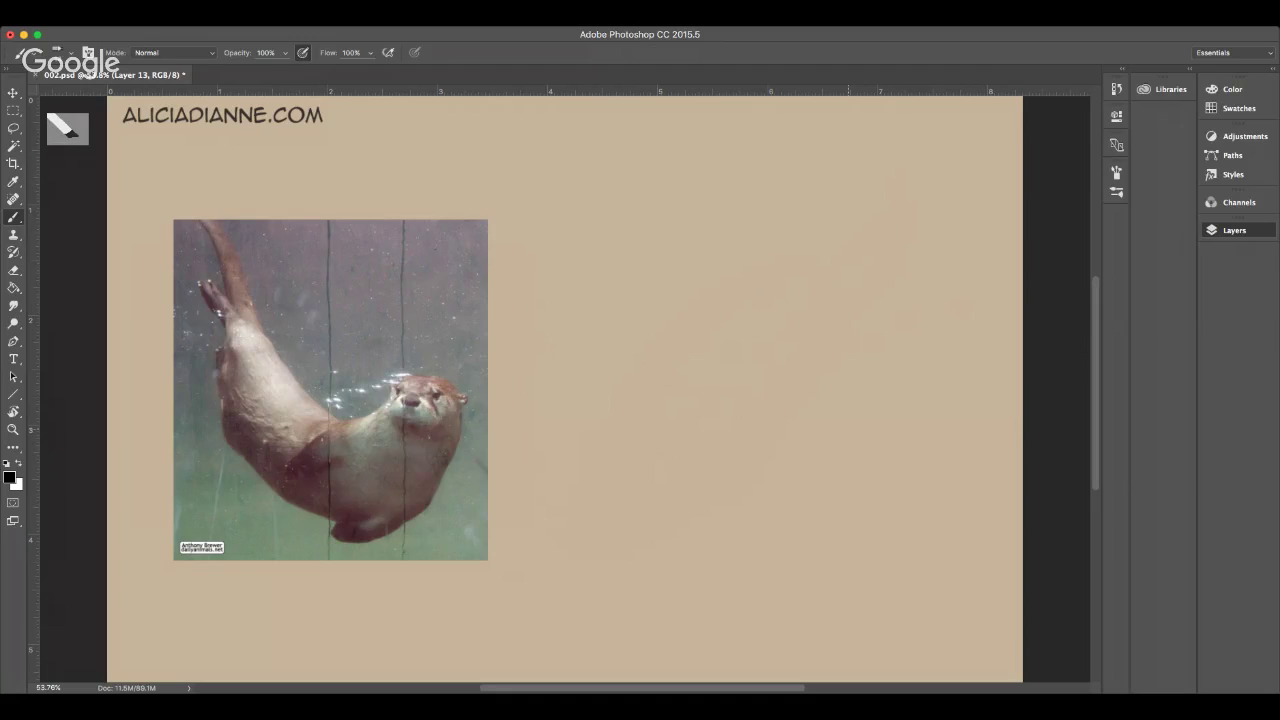
# - Make Layer 12 active and sketch the seventh otter's oval head, outer neck line and rounded chest
pyautogui.hotkey('alt', '[')
pyautogui.moveTo(848, 322)
pyautogui.mouseDown()
pyautogui.moveTo(822, 362)
pyautogui.moveTo(840, 320)
pyautogui.moveTo(905, 322)
pyautogui.moveTo(829, 341)
pyautogui.moveTo(924, 360)
pyautogui.moveTo(866, 538)
pyautogui.mouseUp()
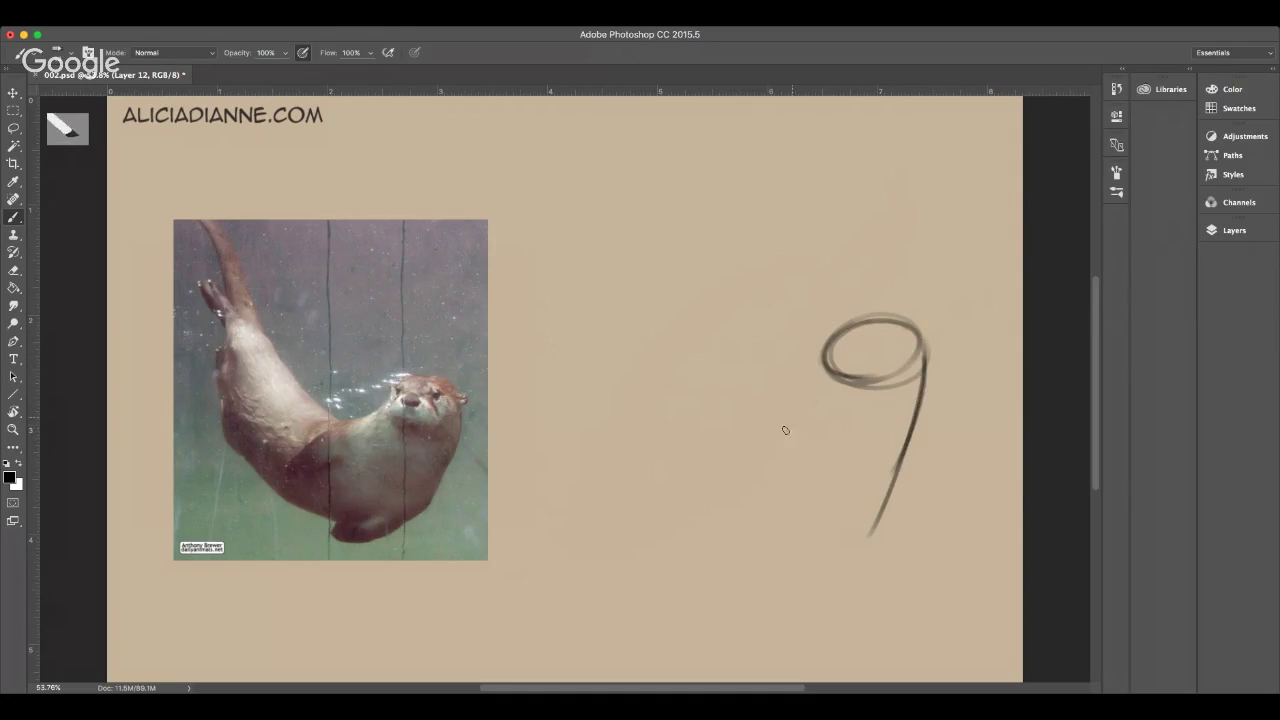
pyautogui.moveTo(813, 381); pyautogui.dragTo(757, 475)
pyautogui.moveTo(798, 408)
pyautogui.mouseDown()
pyautogui.moveTo(759, 465)
pyautogui.moveTo(822, 527)
pyautogui.moveTo(860, 540)
pyautogui.mouseUp()
pyautogui.moveTo(777, 493); pyautogui.dragTo(912, 400)
pyautogui.moveTo(810, 542); pyautogui.dragTo(696, 522)
# - Sketch the inner curve of the seventh otter's U-shaped body and the outer contour of its hindquarters
pyautogui.moveTo(802, 395)
pyautogui.mouseDown()
pyautogui.moveTo(700, 388)
pyautogui.moveTo(686, 350)
pyautogui.moveTo(622, 400)
pyautogui.moveTo(660, 495)
pyautogui.mouseUp()
pyautogui.moveTo(643, 317)
pyautogui.mouseDown()
pyautogui.moveTo(620, 352)
pyautogui.moveTo(757, 445)
pyautogui.mouseUp()
pyautogui.moveTo(734, 420)
pyautogui.mouseDown()
pyautogui.moveTo(811, 388)
pyautogui.moveTo(822, 356)
pyautogui.mouseUp()
pyautogui.moveTo(785, 422); pyautogui.dragTo(705, 398)
pyautogui.moveTo(642, 314)
pyautogui.mouseDown()
pyautogui.moveTo(613, 365)
pyautogui.moveTo(660, 497)
pyautogui.mouseUp()
pyautogui.moveTo(595, 357); pyautogui.dragTo(612, 436)
pyautogui.moveTo(599, 380); pyautogui.dragTo(612, 457)
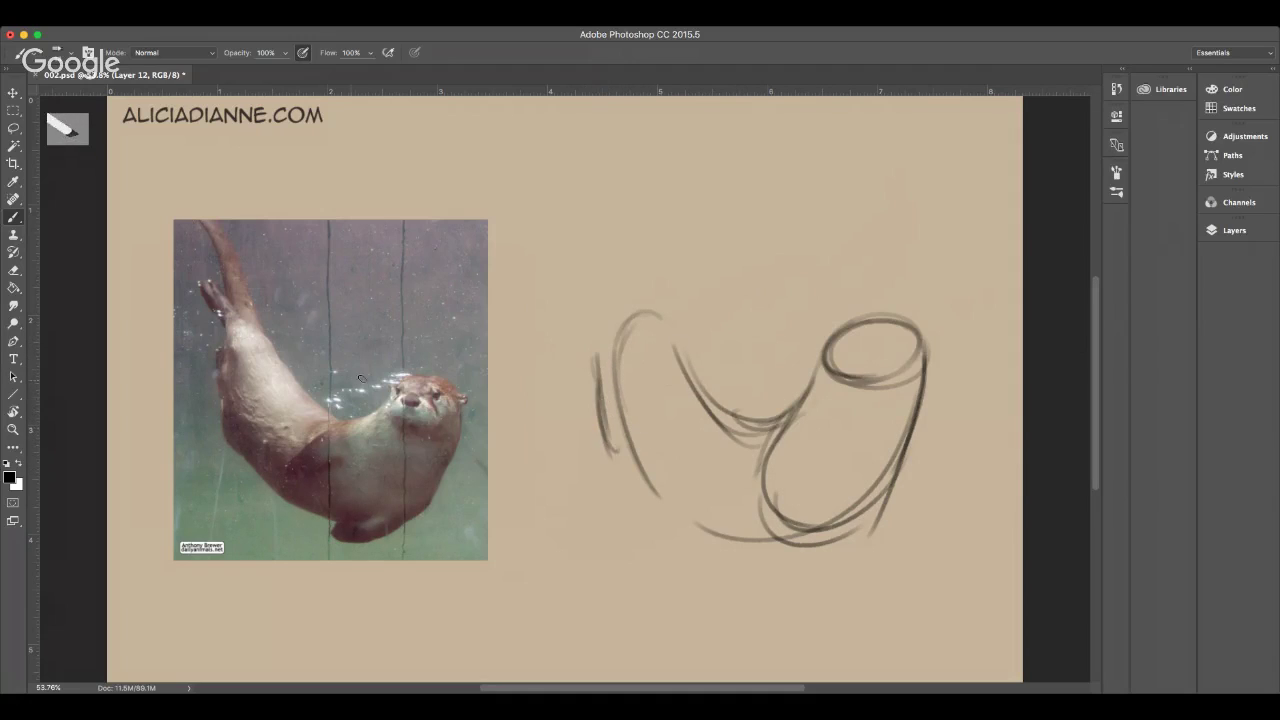
# - Trace a trial stroke along the otter's haunch on the photo and undo it
pyautogui.moveTo(215, 405); pyautogui.dragTo(232, 446)
pyautogui.hotkey('ctrl', 'alt', 'z')
pyautogui.hotkey('ctrl', 'alt', 'z')
# - Darken the seventh otter's haunch and sketch the raised hind leg and foot above it
pyautogui.moveTo(607, 340); pyautogui.dragTo(616, 454)
pyautogui.moveTo(598, 366); pyautogui.dragTo(610, 446)
pyautogui.moveTo(602, 394); pyautogui.dragTo(632, 460)
pyautogui.moveTo(624, 334)
pyautogui.mouseDown()
pyautogui.moveTo(617, 280)
pyautogui.moveTo(636, 264)
pyautogui.moveTo(660, 326)
pyautogui.mouseUp()
pyautogui.moveTo(636, 263)
pyautogui.mouseDown()
pyautogui.moveTo(686, 368)
pyautogui.moveTo(634, 358)
pyautogui.moveTo(613, 273)
pyautogui.mouseUp()
pyautogui.moveTo(613, 273)
pyautogui.mouseDown()
pyautogui.moveTo(603, 198)
pyautogui.moveTo(627, 254)
pyautogui.mouseUp()
# - Sketch the seventh otter's tail rising to a point and blend its inner edge into the body curve
pyautogui.moveTo(614, 340)
pyautogui.mouseDown()
pyautogui.moveTo(602, 276)
pyautogui.moveTo(612, 364)
pyautogui.moveTo(602, 312)
pyautogui.moveTo(624, 220)
pyautogui.mouseUp()
pyautogui.moveTo(624, 220); pyautogui.dragTo(600, 116)
pyautogui.moveTo(617, 184)
pyautogui.mouseDown()
pyautogui.moveTo(574, 100)
pyautogui.moveTo(627, 152)
pyautogui.moveTo(651, 240)
pyautogui.mouseUp()
pyautogui.moveTo(584, 106)
pyautogui.mouseDown()
pyautogui.moveTo(626, 146)
pyautogui.moveTo(658, 286)
pyautogui.mouseUp()
pyautogui.moveTo(640, 186); pyautogui.dragTo(684, 370)
pyautogui.moveTo(662, 279)
pyautogui.mouseDown()
pyautogui.moveTo(710, 405)
pyautogui.moveTo(780, 414)
pyautogui.mouseUp()
# - Add the seventh otter's ears and facial features, indicate its front legs, and restate the outer hindquarters contour
pyautogui.moveTo(826, 350)
pyautogui.mouseDown()
pyautogui.moveTo(808, 384)
pyautogui.moveTo(880, 350)
pyautogui.moveTo(838, 376)
pyautogui.moveTo(866, 392)
pyautogui.moveTo(890, 378)
pyautogui.moveTo(877, 353)
pyautogui.moveTo(892, 384)
pyautogui.moveTo(857, 371)
pyautogui.moveTo(848, 362)
pyautogui.moveTo(878, 366)
pyautogui.moveTo(852, 362)
pyautogui.moveTo(866, 362)
pyautogui.moveTo(826, 328)
pyautogui.mouseUp()
pyautogui.moveTo(930, 319); pyautogui.dragTo(920, 321)
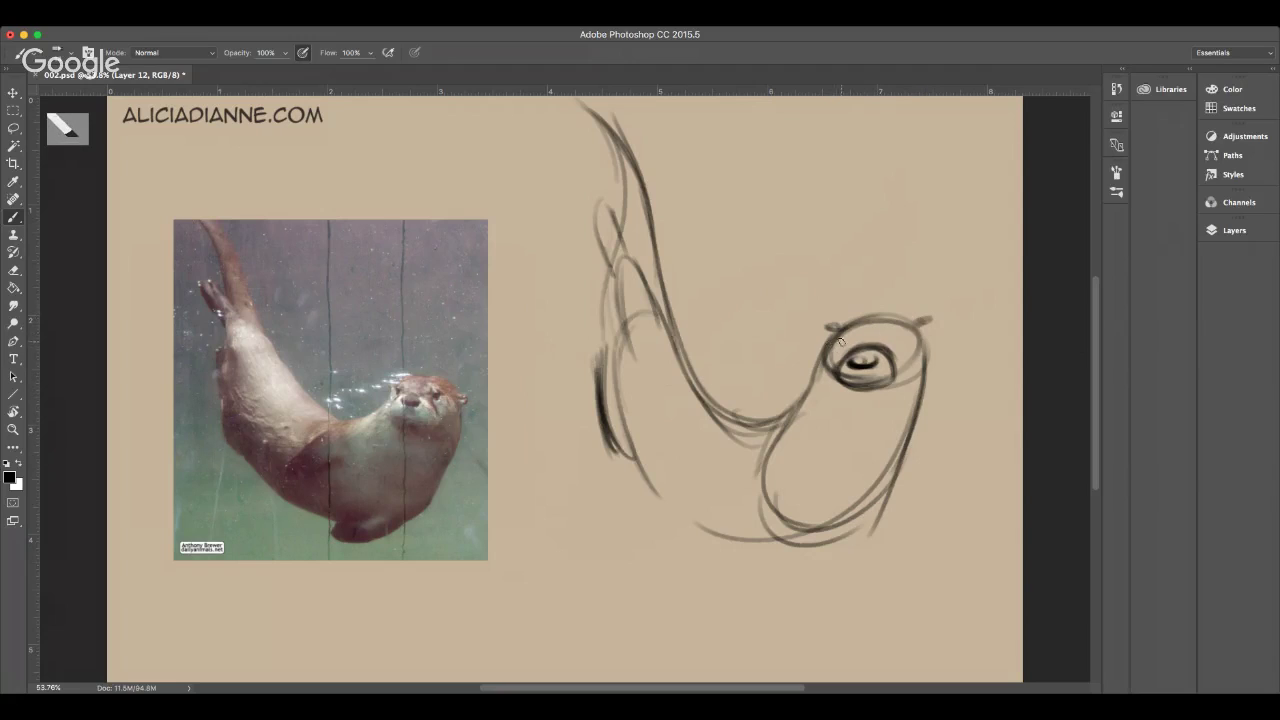
pyautogui.moveTo(882, 350)
pyautogui.mouseDown()
pyautogui.moveTo(910, 338)
pyautogui.moveTo(842, 349)
pyautogui.moveTo(898, 340)
pyautogui.moveTo(888, 349)
pyautogui.mouseUp()
pyautogui.moveTo(766, 426)
pyautogui.mouseDown()
pyautogui.moveTo(734, 462)
pyautogui.moveTo(728, 494)
pyautogui.moveTo(794, 429)
pyautogui.mouseUp()
pyautogui.moveTo(830, 528)
pyautogui.mouseDown()
pyautogui.moveTo(829, 555)
pyautogui.moveTo(876, 506)
pyautogui.mouseUp()
pyautogui.moveTo(787, 550)
pyautogui.mouseDown()
pyautogui.moveTo(823, 555)
pyautogui.moveTo(800, 558)
pyautogui.moveTo(816, 544)
pyautogui.mouseUp()
pyautogui.moveTo(608, 292)
pyautogui.mouseDown()
pyautogui.moveTo(610, 402)
pyautogui.moveTo(638, 482)
pyautogui.mouseUp()
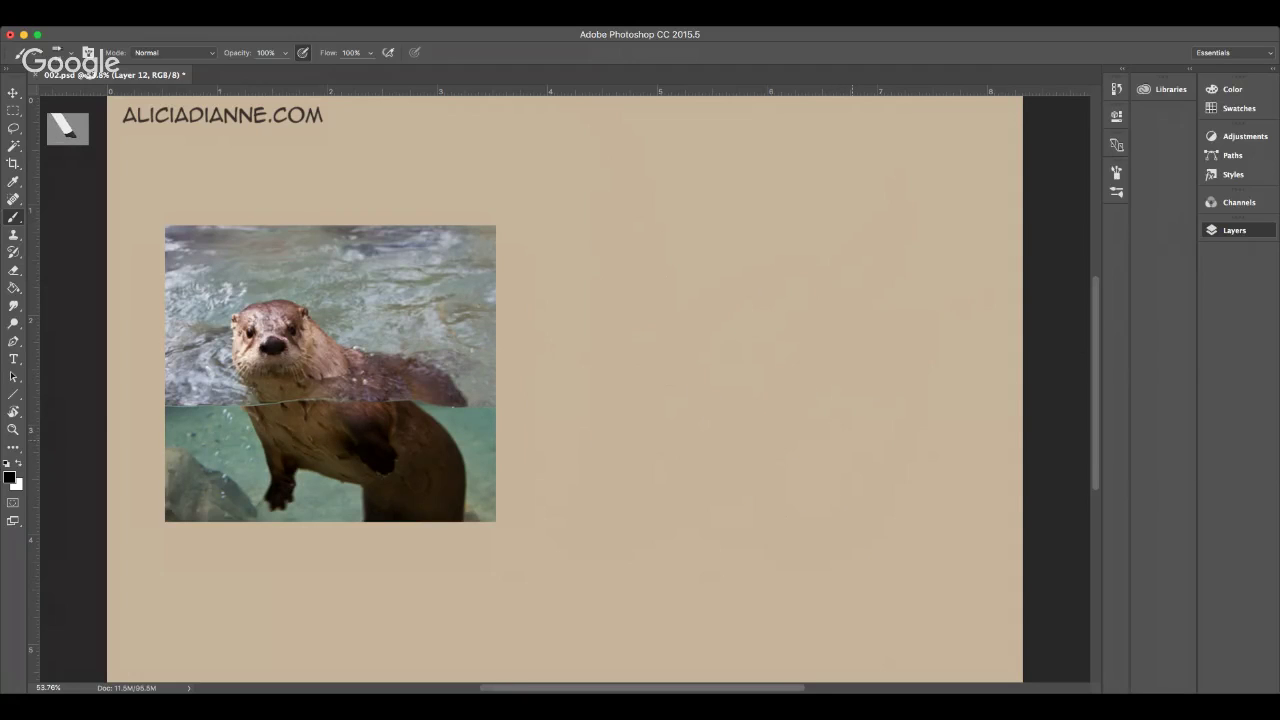
# - Make Layer 11 active and sketch the eighth otter's upright head, chest, back and hindquarters contours
pyautogui.hotkey('alt', '[')
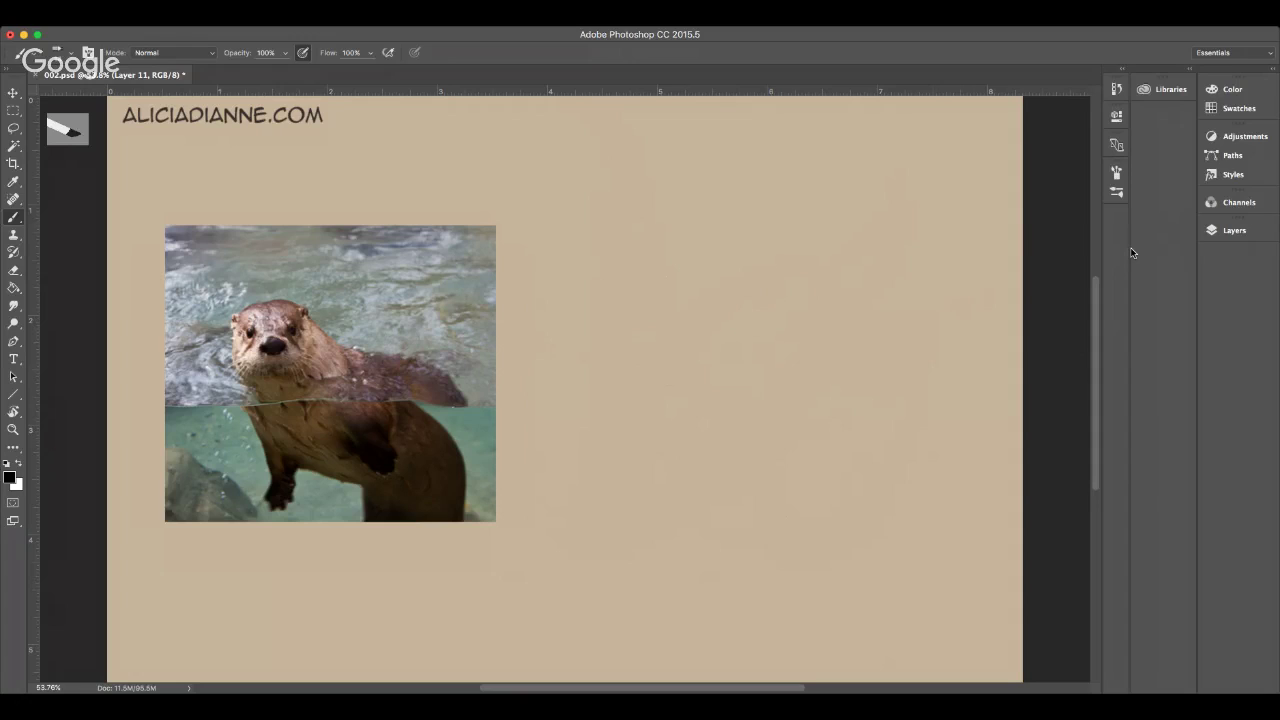
pyautogui.moveTo(607, 291)
pyautogui.mouseDown()
pyautogui.moveTo(632, 207)
pyautogui.moveTo(690, 194)
pyautogui.moveTo(652, 197)
pyautogui.moveTo(701, 206)
pyautogui.moveTo(693, 189)
pyautogui.moveTo(724, 256)
pyautogui.mouseUp()
pyautogui.moveTo(616, 232)
pyautogui.mouseDown()
pyautogui.moveTo(609, 262)
pyautogui.moveTo(663, 414)
pyautogui.moveTo(714, 434)
pyautogui.mouseUp()
pyautogui.moveTo(610, 298); pyautogui.dragTo(743, 425)
pyautogui.moveTo(697, 199)
pyautogui.mouseDown()
pyautogui.moveTo(736, 272)
pyautogui.moveTo(745, 261)
pyautogui.moveTo(718, 235)
pyautogui.moveTo(821, 336)
pyautogui.moveTo(789, 311)
pyautogui.moveTo(862, 428)
pyautogui.mouseUp()
pyautogui.moveTo(785, 298); pyautogui.dragTo(860, 474)
pyautogui.moveTo(736, 440)
pyautogui.mouseDown()
pyautogui.moveTo(745, 488)
pyautogui.moveTo(728, 505)
pyautogui.moveTo(755, 520)
pyautogui.moveTo(826, 494)
pyautogui.moveTo(850, 464)
pyautogui.mouseUp()
pyautogui.moveTo(858, 411); pyautogui.dragTo(809, 530)
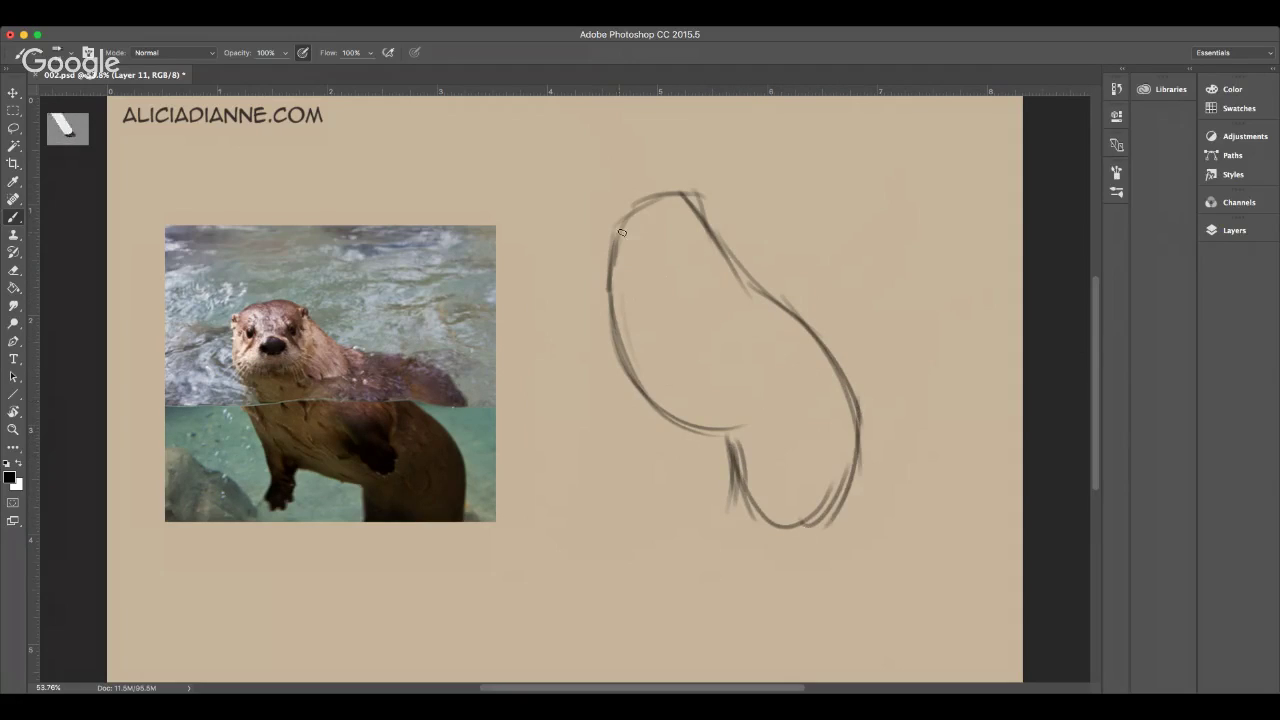
# - Add the eighth otter's facial guides, eyes and nose, and sketch the hanging front leg with its paw
pyautogui.moveTo(616, 266)
pyautogui.mouseDown()
pyautogui.moveTo(635, 201)
pyautogui.moveTo(624, 207)
pyautogui.moveTo(665, 195)
pyautogui.moveTo(641, 200)
pyautogui.moveTo(706, 218)
pyautogui.moveTo(687, 193)
pyautogui.moveTo(731, 258)
pyautogui.moveTo(792, 311)
pyautogui.moveTo(848, 420)
pyautogui.mouseUp()
pyautogui.moveTo(636, 268)
pyautogui.mouseDown()
pyautogui.moveTo(617, 242)
pyautogui.moveTo(626, 270)
pyautogui.moveTo(698, 205)
pyautogui.moveTo(700, 235)
pyautogui.moveTo(651, 248)
pyautogui.moveTo(630, 272)
pyautogui.moveTo(660, 236)
pyautogui.moveTo(628, 272)
pyautogui.moveTo(688, 250)
pyautogui.mouseUp()
pyautogui.moveTo(650, 197)
pyautogui.mouseDown()
pyautogui.moveTo(657, 278)
pyautogui.moveTo(628, 285)
pyautogui.moveTo(645, 250)
pyautogui.moveTo(643, 205)
pyautogui.moveTo(652, 232)
pyautogui.moveTo(625, 255)
pyautogui.moveTo(617, 248)
pyautogui.moveTo(688, 222)
pyautogui.moveTo(668, 235)
pyautogui.moveTo(704, 228)
pyautogui.moveTo(628, 240)
pyautogui.moveTo(680, 230)
pyautogui.moveTo(640, 267)
pyautogui.moveTo(660, 249)
pyautogui.mouseUp()
pyautogui.moveTo(628, 396)
pyautogui.mouseDown()
pyautogui.moveTo(661, 458)
pyautogui.moveTo(665, 414)
pyautogui.moveTo(627, 469)
pyautogui.moveTo(640, 493)
pyautogui.moveTo(628, 485)
pyautogui.moveTo(663, 467)
pyautogui.moveTo(667, 492)
pyautogui.moveTo(639, 480)
pyautogui.moveTo(644, 498)
pyautogui.moveTo(677, 472)
pyautogui.mouseUp()
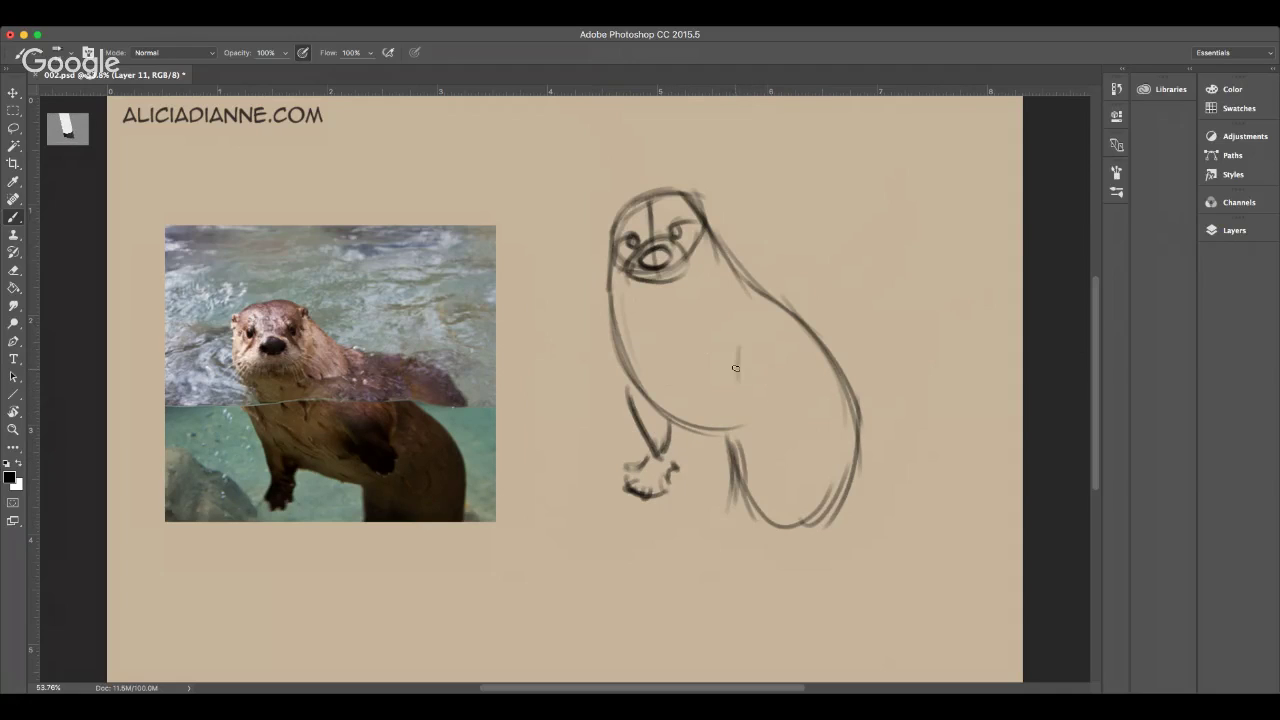
# - Sketch the eighth otter's second front leg and paw against the body, and touch up the head top and nose
pyautogui.moveTo(736, 348); pyautogui.dragTo(748, 405)
pyautogui.moveTo(741, 275)
pyautogui.mouseDown()
pyautogui.moveTo(785, 319)
pyautogui.moveTo(741, 276)
pyautogui.moveTo(782, 350)
pyautogui.mouseUp()
pyautogui.moveTo(760, 298)
pyautogui.mouseDown()
pyautogui.moveTo(775, 337)
pyautogui.moveTo(769, 325)
pyautogui.moveTo(758, 376)
pyautogui.mouseUp()
pyautogui.moveTo(723, 267); pyautogui.dragTo(744, 398)
pyautogui.moveTo(732, 346)
pyautogui.mouseDown()
pyautogui.moveTo(744, 402)
pyautogui.moveTo(767, 377)
pyautogui.moveTo(774, 403)
pyautogui.moveTo(751, 387)
pyautogui.moveTo(759, 379)
pyautogui.moveTo(773, 417)
pyautogui.moveTo(754, 422)
pyautogui.moveTo(748, 407)
pyautogui.moveTo(772, 439)
pyautogui.moveTo(791, 420)
pyautogui.moveTo(784, 400)
pyautogui.moveTo(790, 412)
pyautogui.mouseUp()
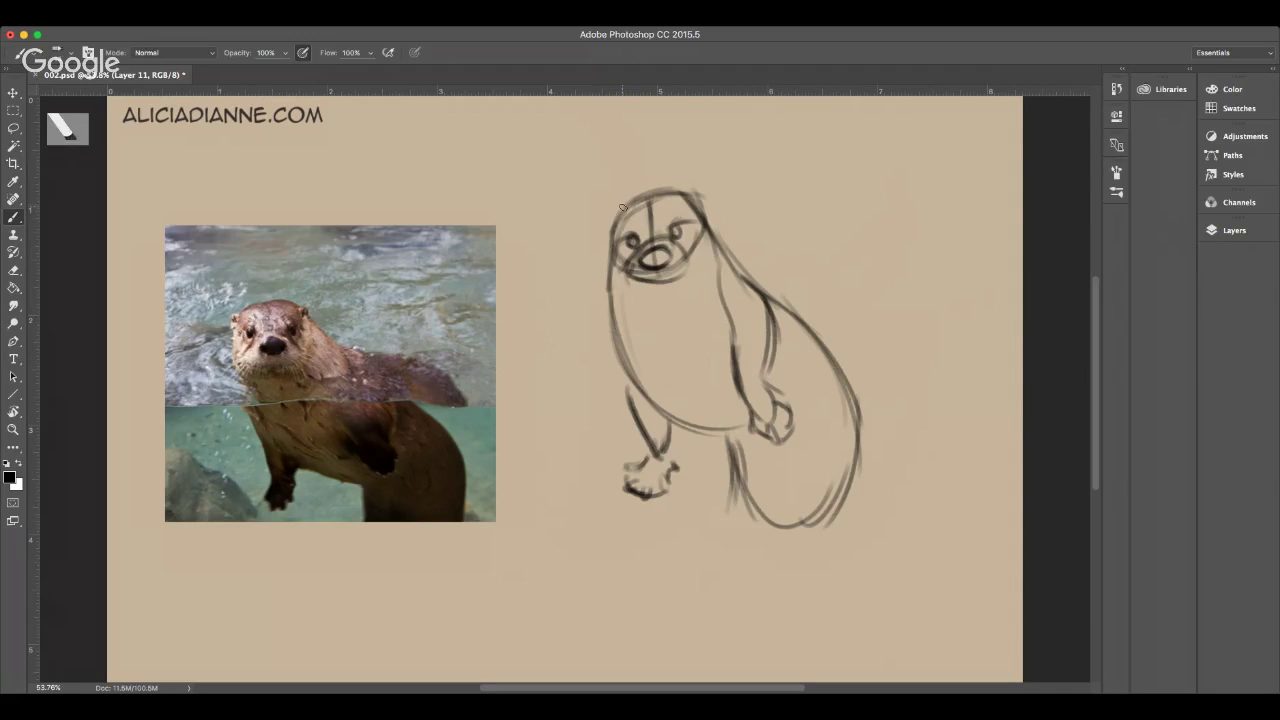
pyautogui.moveTo(624, 208)
pyautogui.mouseDown()
pyautogui.moveTo(613, 200)
pyautogui.moveTo(695, 184)
pyautogui.mouseUp()
pyautogui.moveTo(644, 262); pyautogui.dragTo(660, 258)
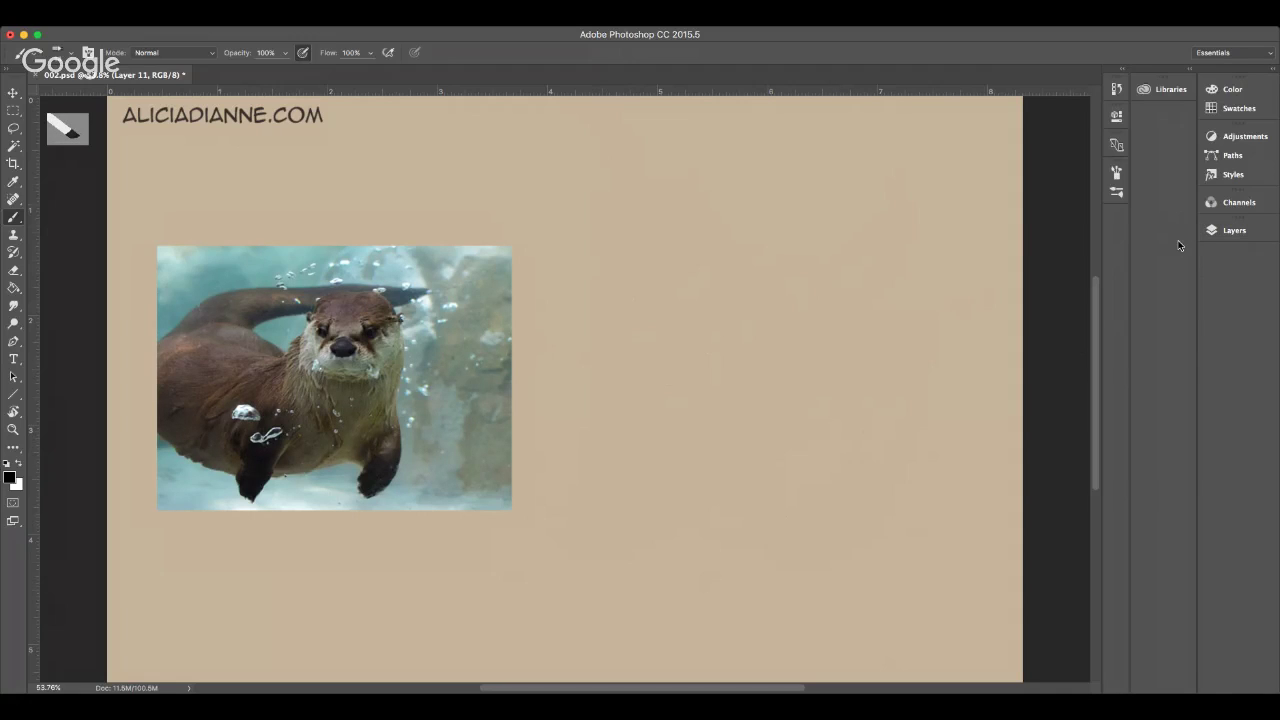
# - Save the document and make the 2min layer active
pyautogui.press('super+s')
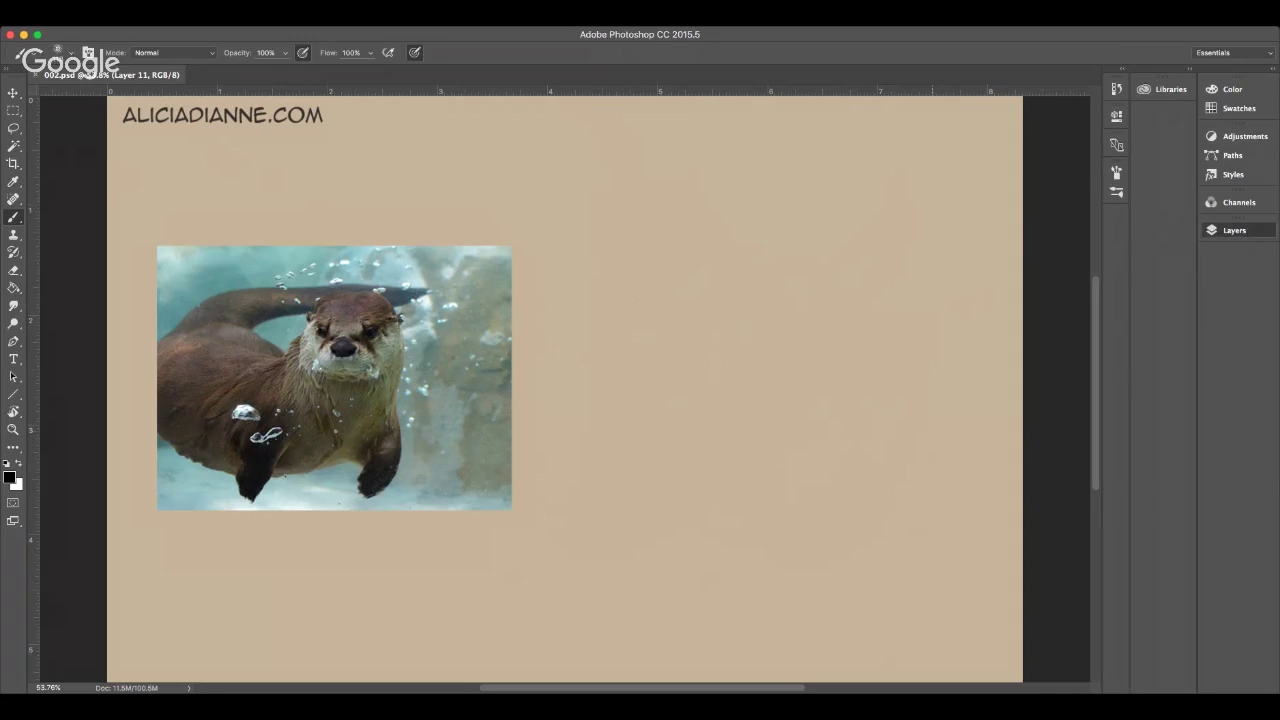
pyautogui.hotkey('alt', '[')
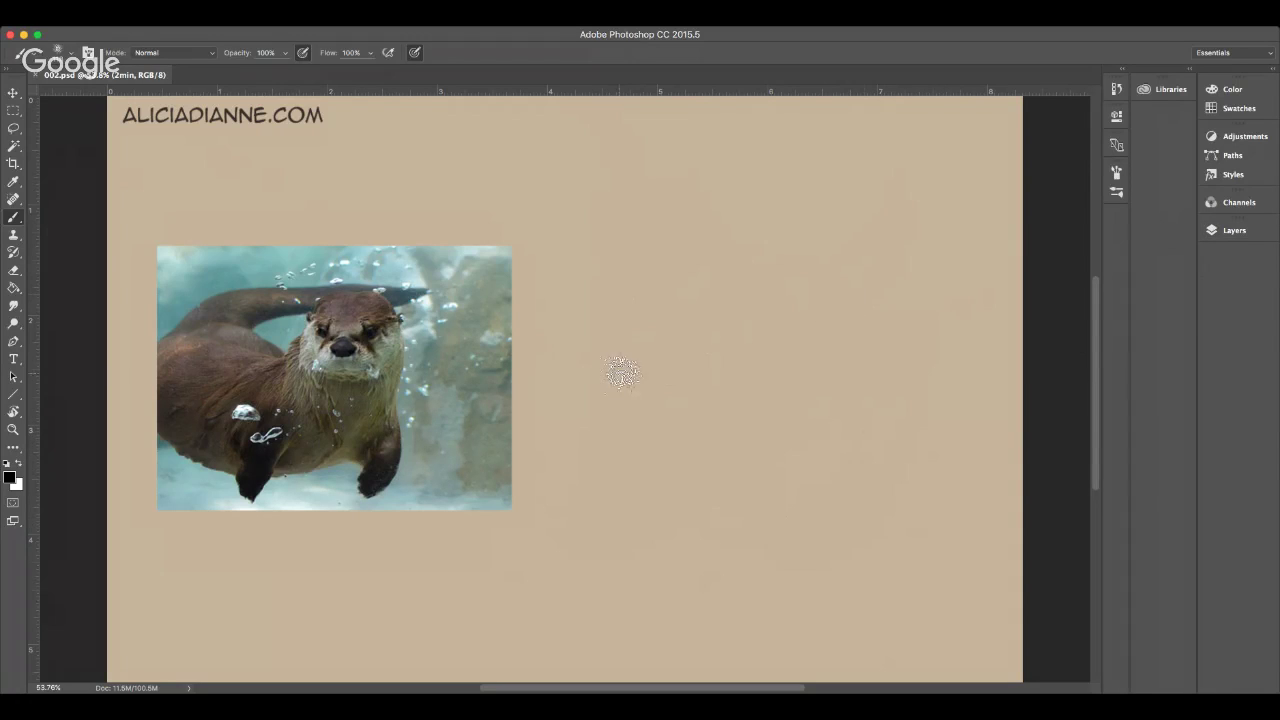
# - Sample a dark brown for the textured brush and block in the ninth otter's head, shoulder, back and tail
pyautogui.click(18, 463)
pyautogui.press('i')
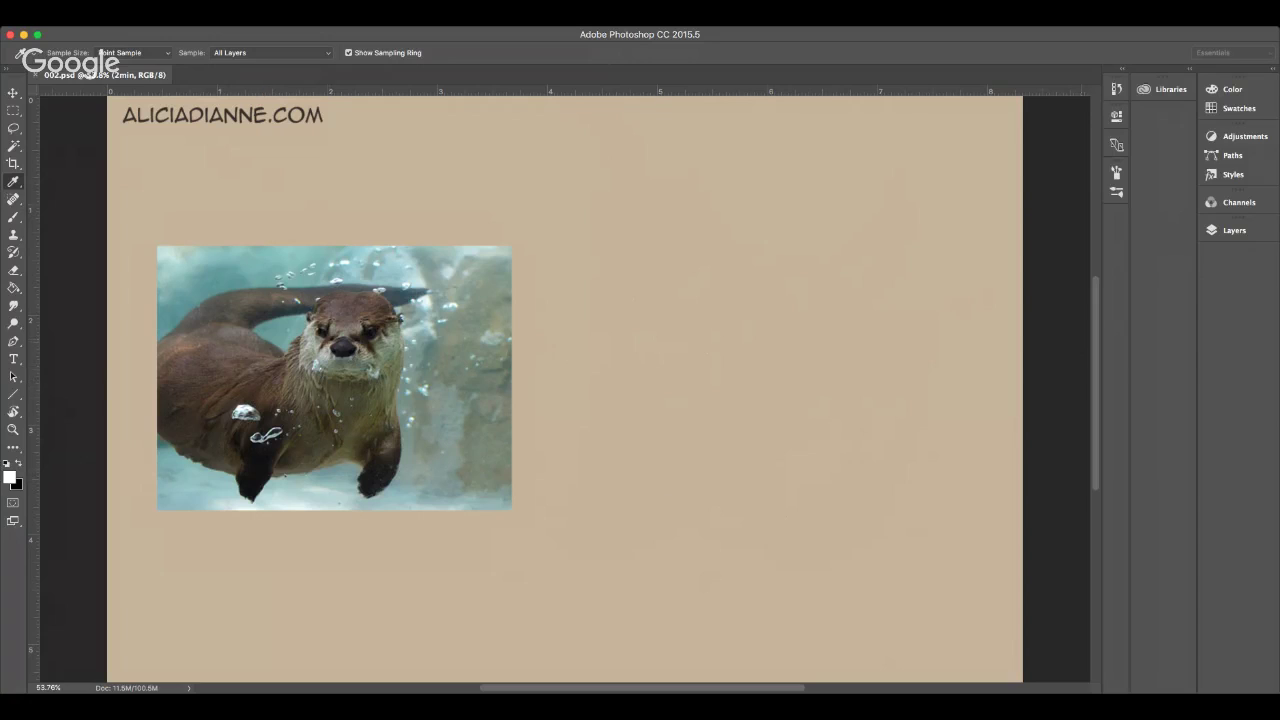
pyautogui.press('b')
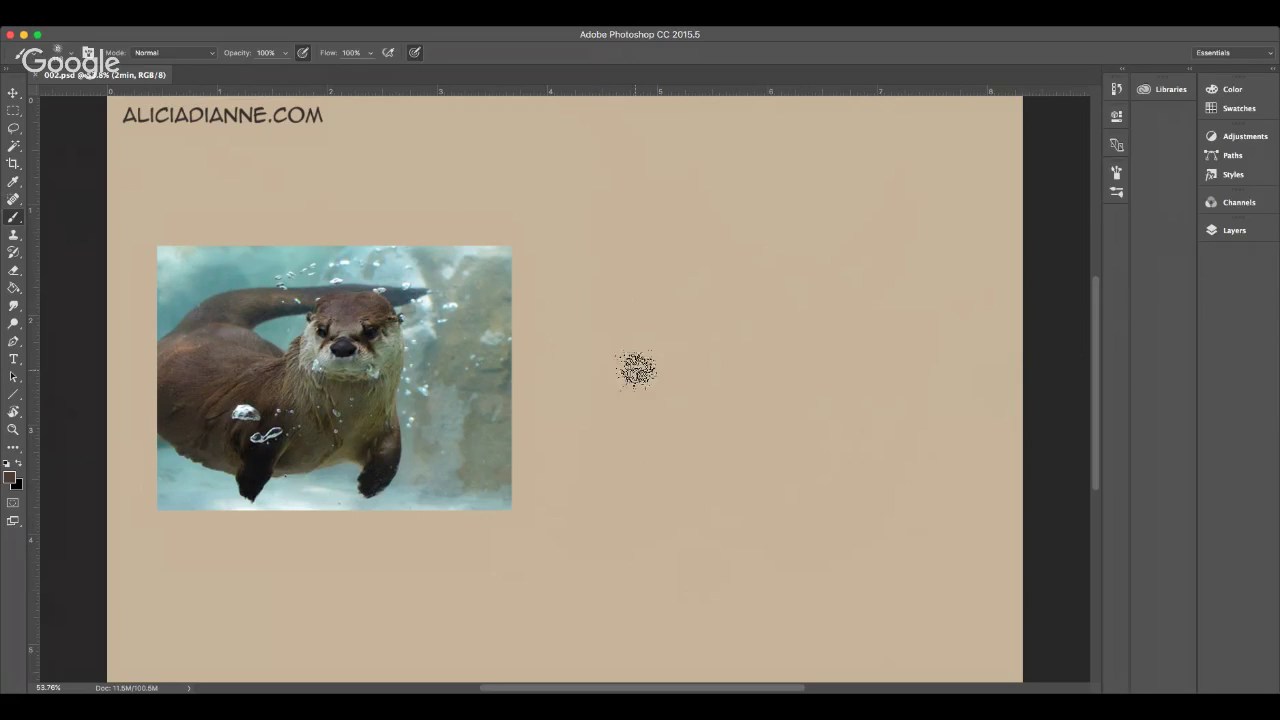
pyautogui.moveTo(640, 388)
pyautogui.mouseDown()
pyautogui.moveTo(697, 367)
pyautogui.moveTo(672, 378)
pyautogui.moveTo(744, 440)
pyautogui.moveTo(805, 414)
pyautogui.mouseUp()
pyautogui.moveTo(790, 355)
pyautogui.mouseDown()
pyautogui.moveTo(844, 321)
pyautogui.moveTo(824, 328)
pyautogui.moveTo(852, 329)
pyautogui.moveTo(810, 359)
pyautogui.moveTo(861, 352)
pyautogui.moveTo(810, 380)
pyautogui.mouseUp()
pyautogui.moveTo(744, 424)
pyautogui.mouseDown()
pyautogui.moveTo(651, 366)
pyautogui.moveTo(628, 394)
pyautogui.moveTo(675, 345)
pyautogui.moveTo(634, 357)
pyautogui.moveTo(745, 295)
pyautogui.moveTo(645, 355)
pyautogui.moveTo(779, 291)
pyautogui.mouseUp()
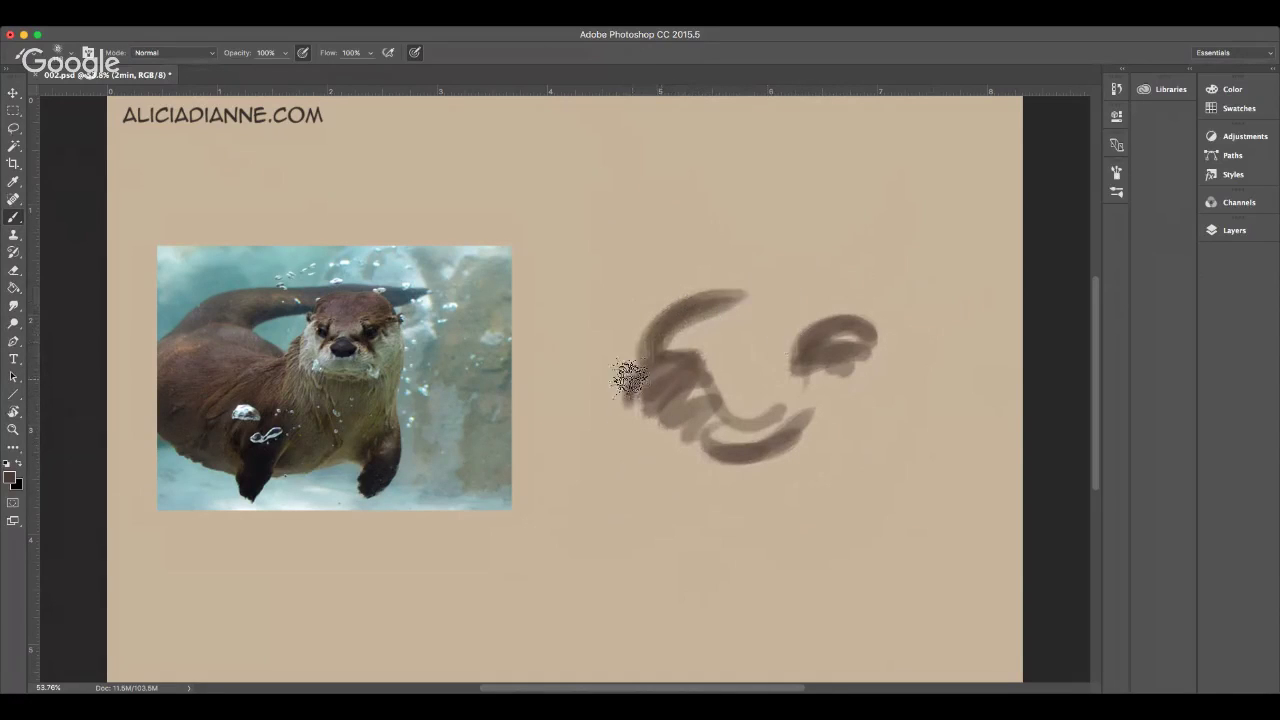
pyautogui.moveTo(690, 318); pyautogui.dragTo(900, 289)
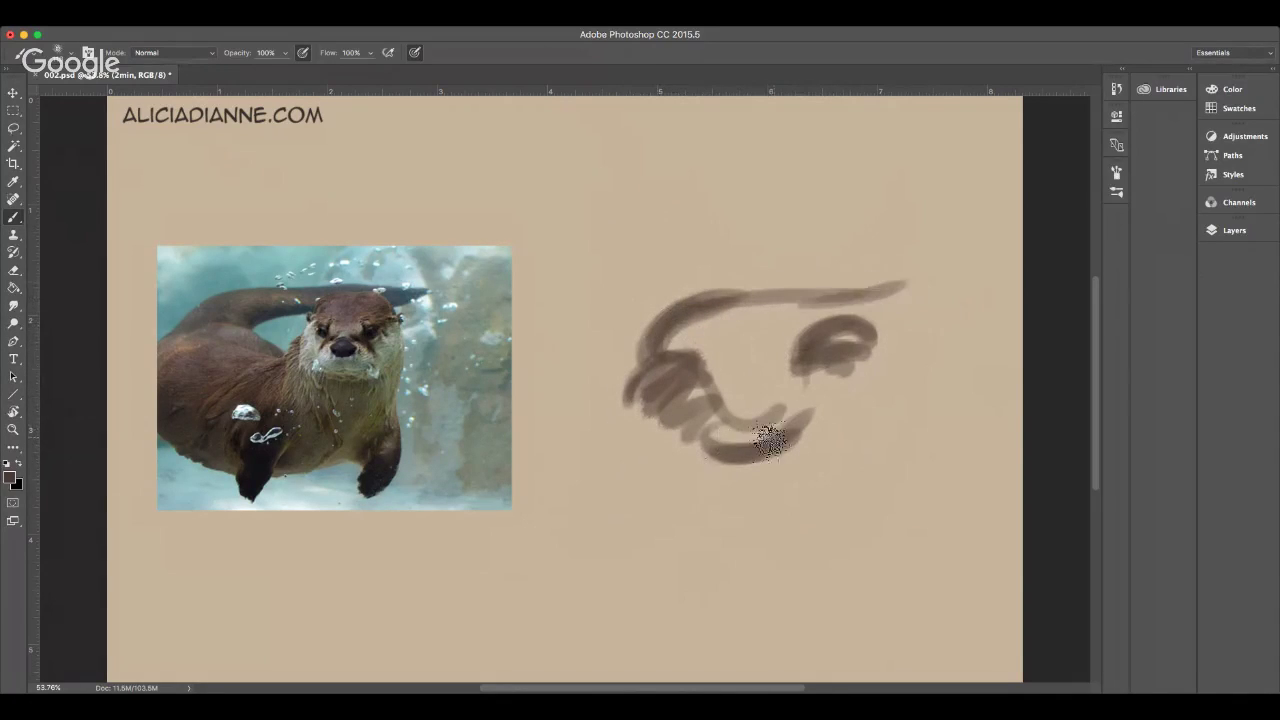
# - Block in the ninth otter's two front legs, haunch and lower belly in dark brown
pyautogui.moveTo(772, 442)
pyautogui.mouseDown()
pyautogui.moveTo(721, 506)
pyautogui.moveTo(729, 524)
pyautogui.moveTo(780, 455)
pyautogui.mouseUp()
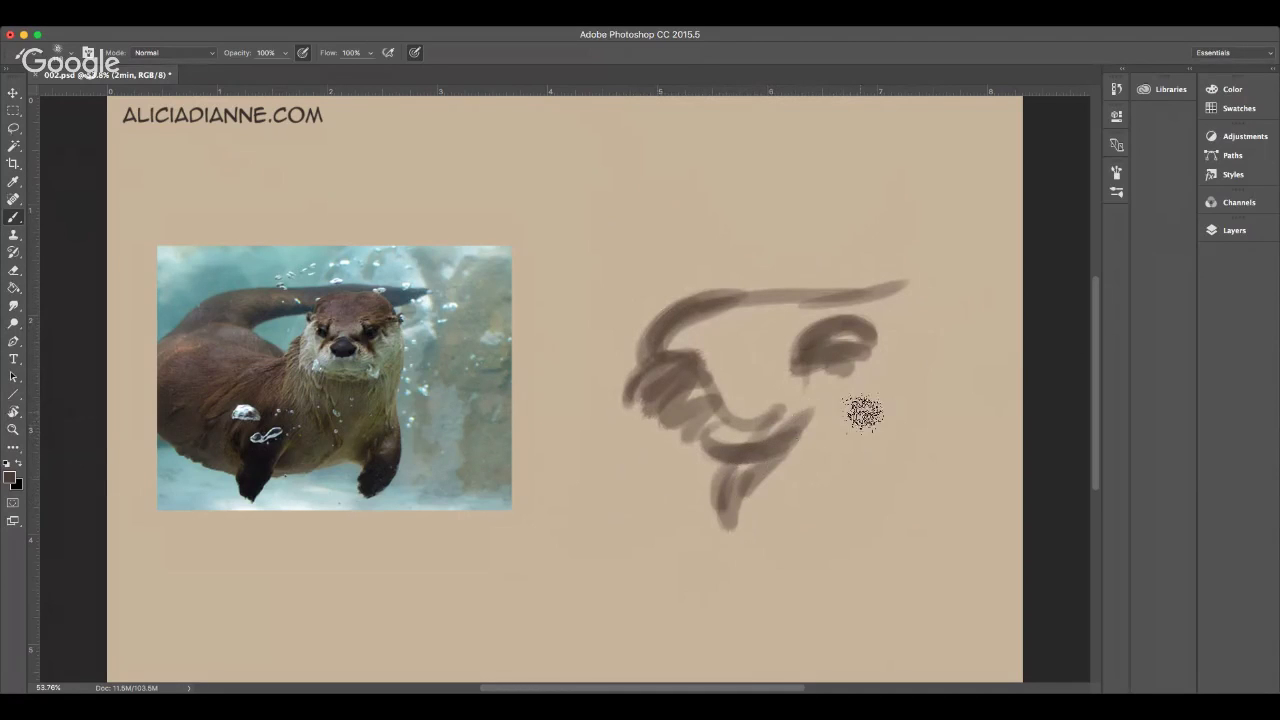
pyautogui.moveTo(874, 390); pyautogui.dragTo(869, 474)
pyautogui.moveTo(863, 426); pyautogui.dragTo(858, 522)
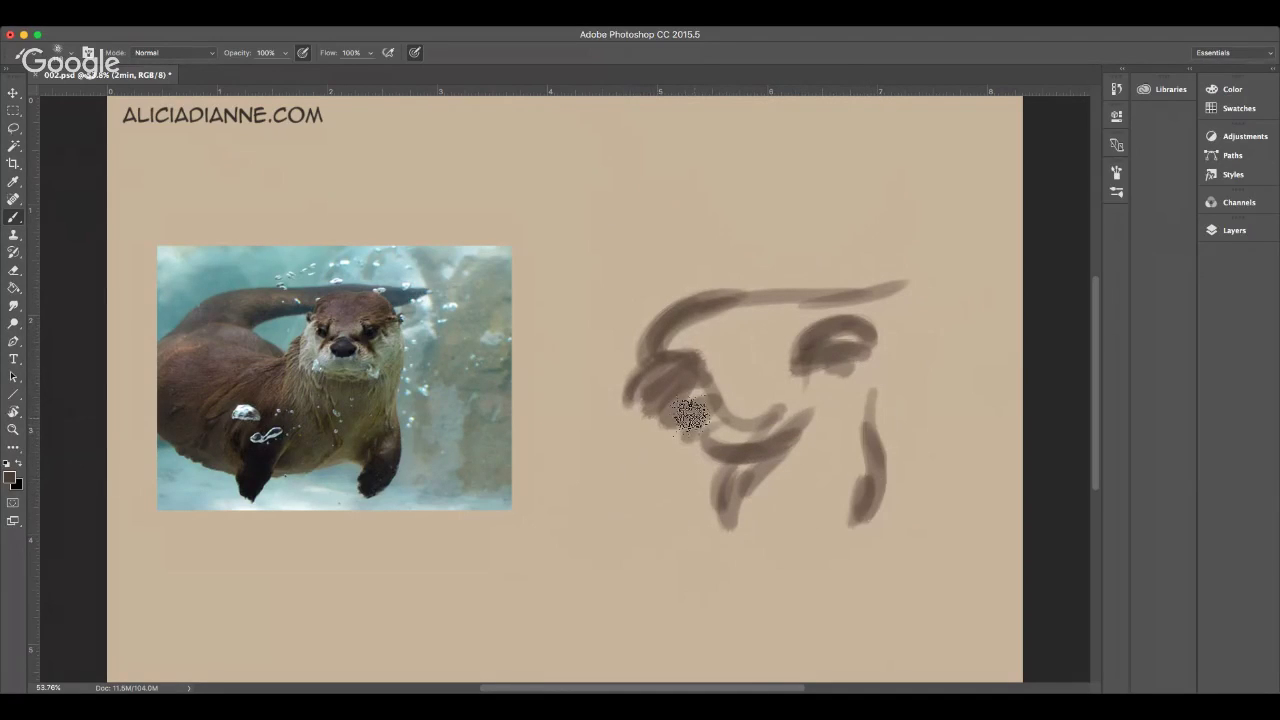
pyautogui.moveTo(690, 372); pyautogui.dragTo(707, 374)
pyautogui.moveTo(632, 405)
pyautogui.mouseDown()
pyautogui.moveTo(669, 462)
pyautogui.moveTo(663, 474)
pyautogui.moveTo(704, 480)
pyautogui.mouseUp()
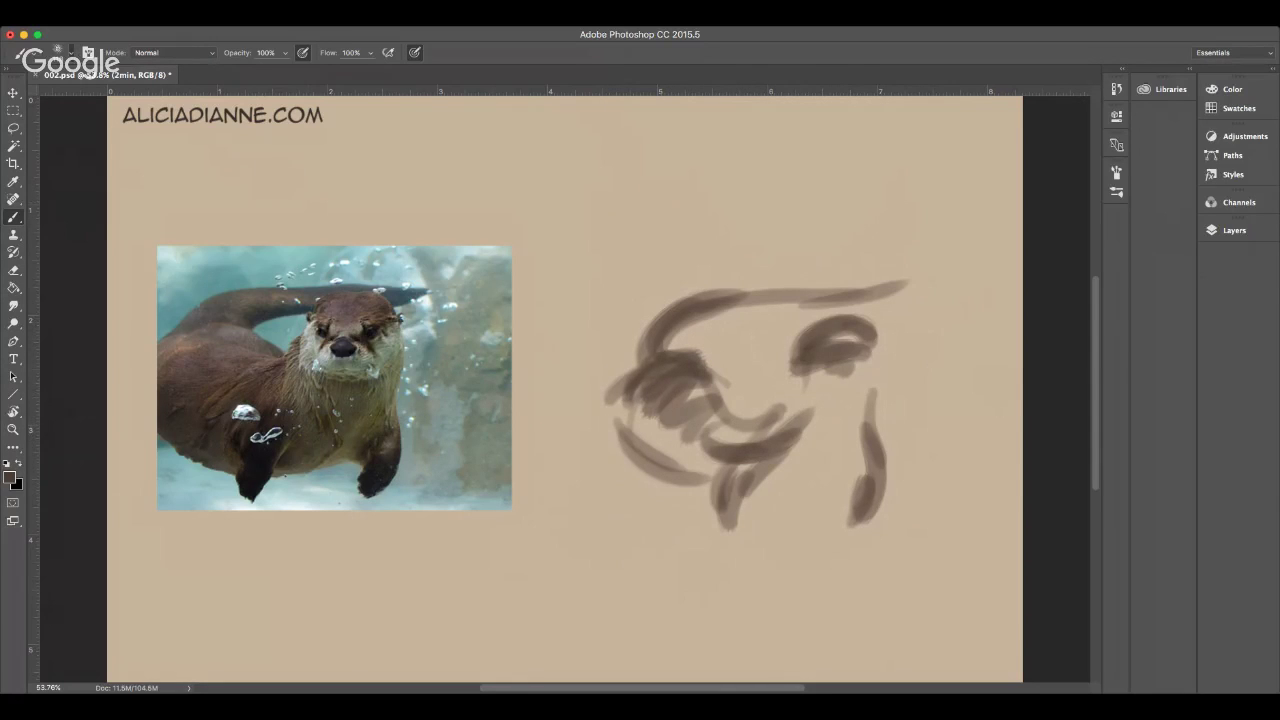
# - Switch to the fine sketching brush in black and outline the ninth otter's head and outer front leg
pyautogui.click(55, 322)
pyautogui.click(71, 52)
pyautogui.click(18, 463)
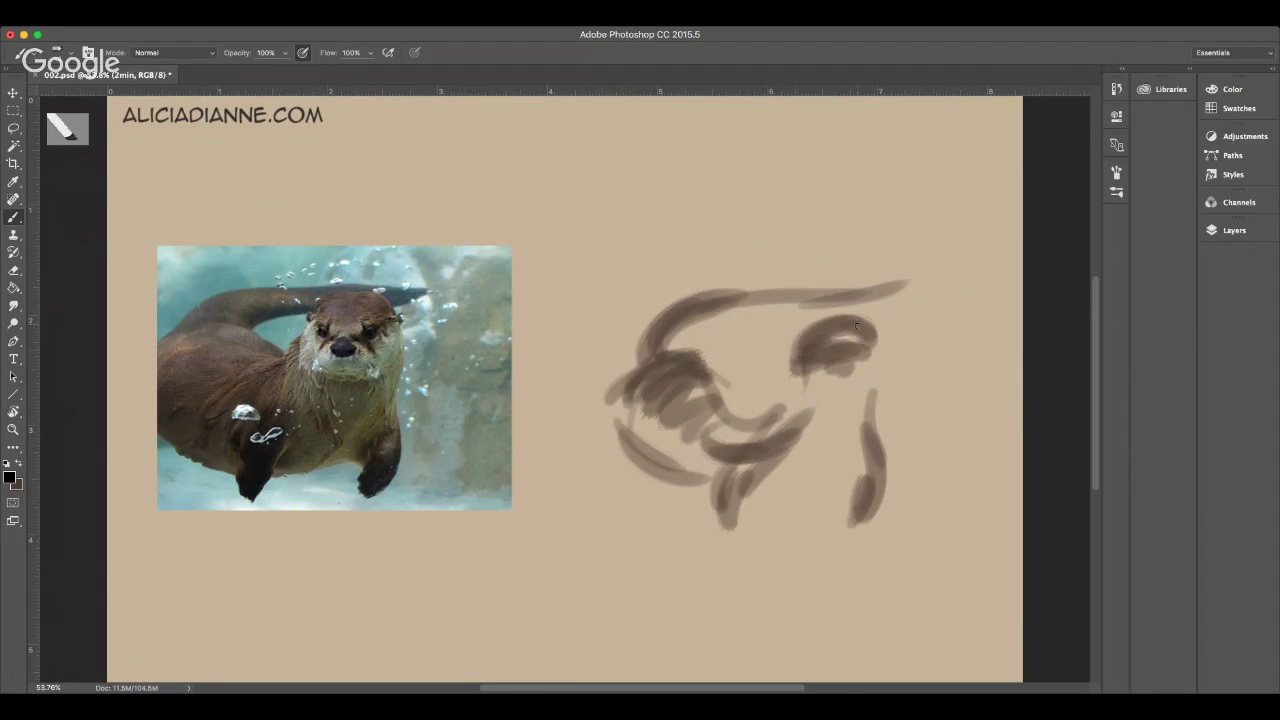
pyautogui.moveTo(845, 322)
pyautogui.mouseDown()
pyautogui.moveTo(882, 326)
pyautogui.moveTo(892, 364)
pyautogui.mouseUp()
pyautogui.moveTo(806, 336)
pyautogui.mouseDown()
pyautogui.moveTo(803, 393)
pyautogui.moveTo(788, 381)
pyautogui.moveTo(841, 409)
pyautogui.moveTo(829, 405)
pyautogui.moveTo(872, 393)
pyautogui.moveTo(878, 414)
pyautogui.moveTo(880, 401)
pyautogui.moveTo(886, 459)
pyautogui.moveTo(860, 515)
pyautogui.mouseUp()
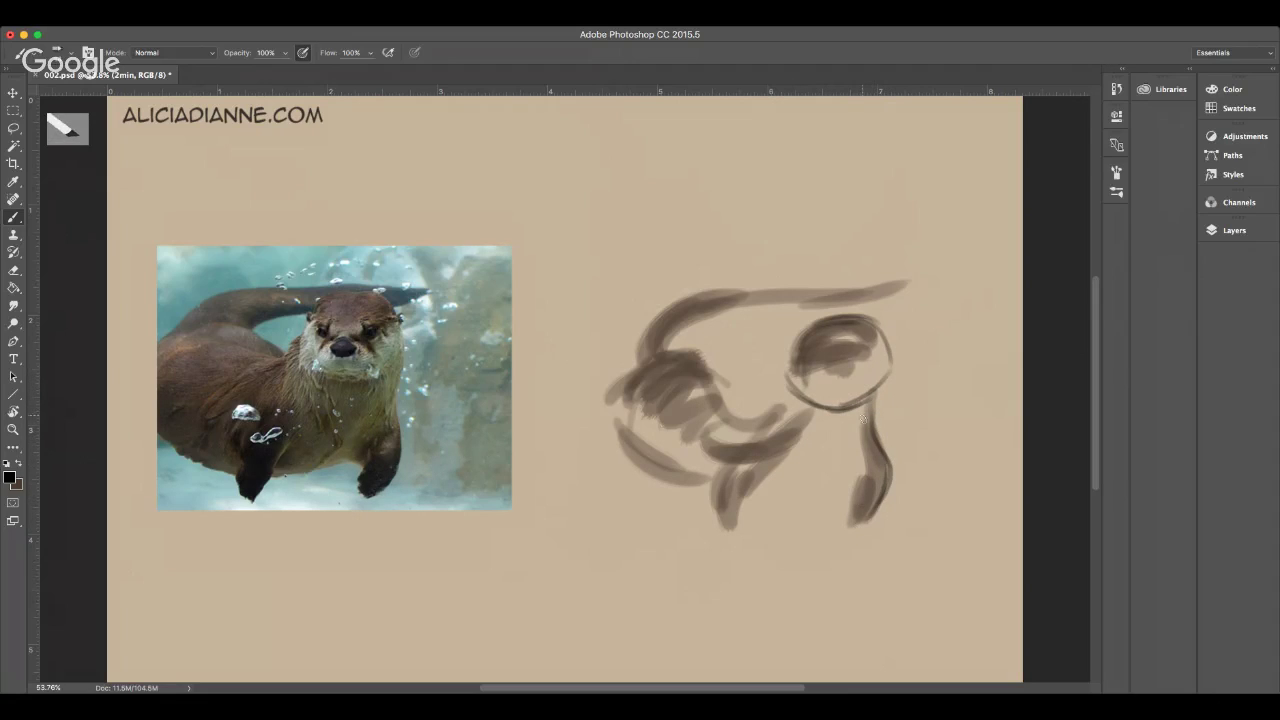
# - Outline the ninth otter's chest, neck, back, haunch and belly in black
pyautogui.moveTo(866, 435)
pyautogui.mouseDown()
pyautogui.moveTo(830, 496)
pyautogui.moveTo(788, 512)
pyautogui.mouseUp()
pyautogui.moveTo(780, 392)
pyautogui.mouseDown()
pyautogui.moveTo(752, 438)
pyautogui.moveTo(779, 402)
pyautogui.mouseUp()
pyautogui.moveTo(645, 358)
pyautogui.mouseDown()
pyautogui.moveTo(597, 423)
pyautogui.moveTo(646, 362)
pyautogui.moveTo(720, 373)
pyautogui.moveTo(672, 352)
pyautogui.moveTo(737, 388)
pyautogui.moveTo(725, 375)
pyautogui.moveTo(742, 407)
pyautogui.moveTo(729, 410)
pyautogui.moveTo(700, 391)
pyautogui.moveTo(785, 415)
pyautogui.moveTo(704, 390)
pyautogui.mouseUp()
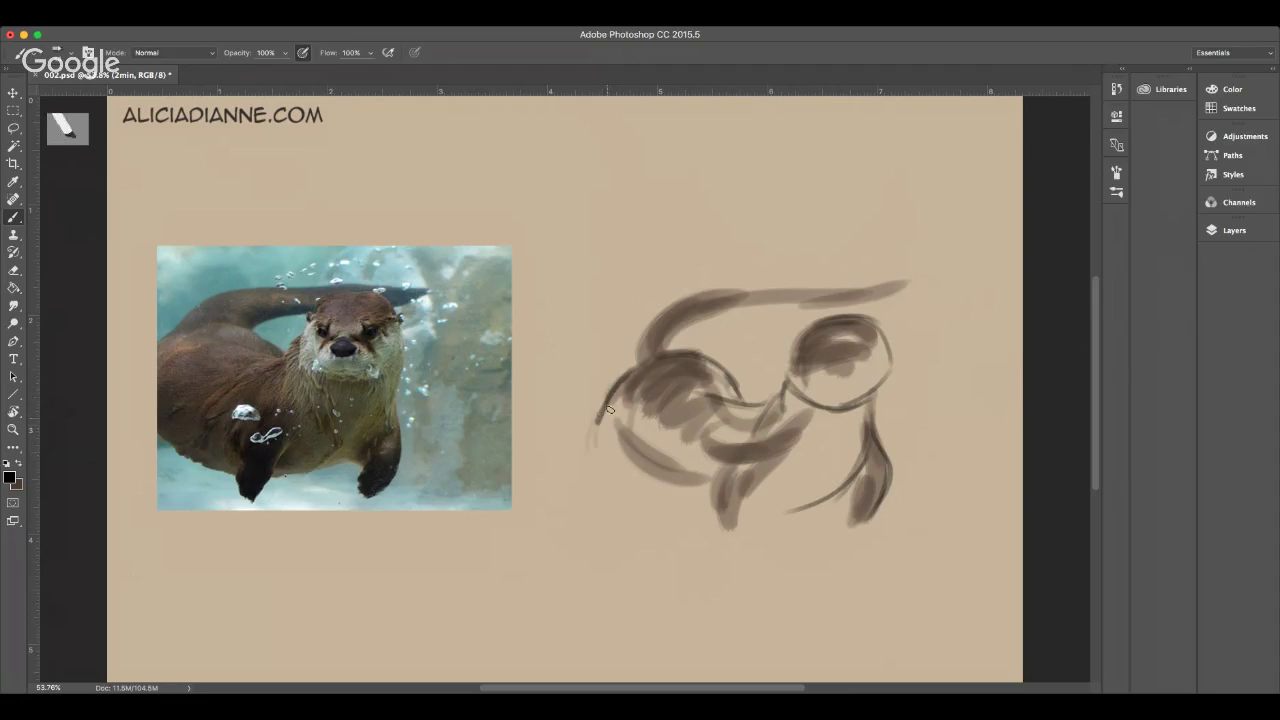
pyautogui.moveTo(602, 412); pyautogui.dragTo(603, 469)
pyautogui.moveTo(624, 386)
pyautogui.mouseDown()
pyautogui.moveTo(605, 457)
pyautogui.moveTo(627, 389)
pyautogui.mouseUp()
pyautogui.moveTo(627, 390)
pyautogui.mouseDown()
pyautogui.moveTo(638, 467)
pyautogui.moveTo(716, 490)
pyautogui.mouseUp()
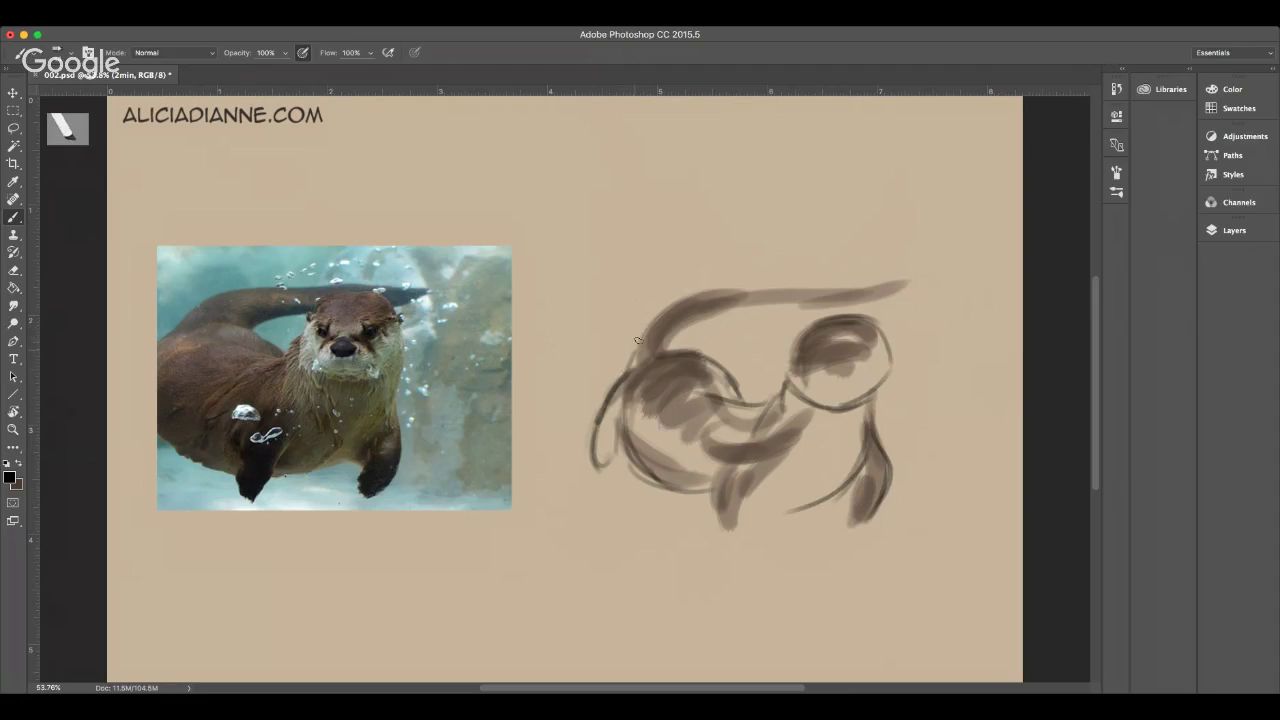
# - Outline both edges of the ninth otter's curved tail from the rump to the tip
pyautogui.moveTo(637, 341); pyautogui.dragTo(676, 300)
pyautogui.moveTo(626, 368); pyautogui.dragTo(745, 285)
pyautogui.moveTo(650, 328); pyautogui.dragTo(732, 287)
pyautogui.moveTo(703, 296)
pyautogui.mouseDown()
pyautogui.moveTo(733, 281)
pyautogui.moveTo(903, 269)
pyautogui.moveTo(868, 294)
pyautogui.moveTo(742, 312)
pyautogui.moveTo(697, 341)
pyautogui.mouseUp()
pyautogui.moveTo(761, 309); pyautogui.dragTo(694, 348)
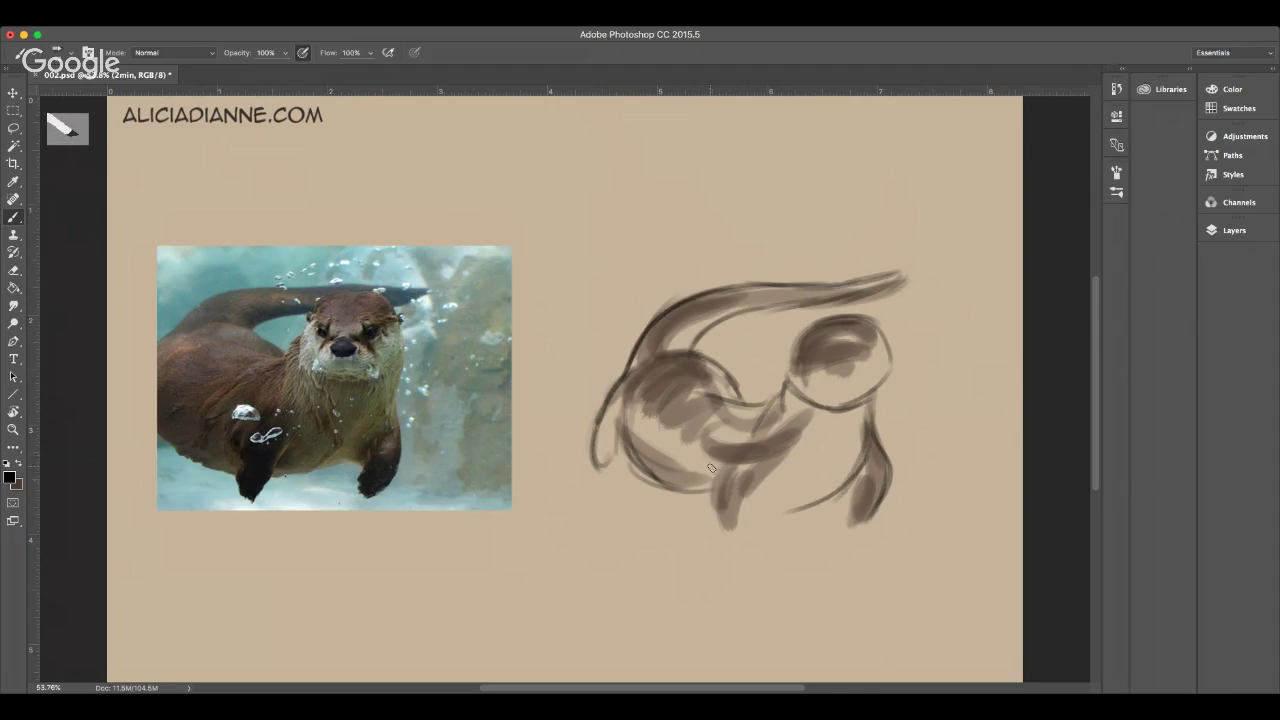
# - Outline the ninth otter's nearer front leg and draw the paws on both front legs
pyautogui.moveTo(717, 455); pyautogui.dragTo(709, 490)
pyautogui.moveTo(781, 454)
pyautogui.mouseDown()
pyautogui.moveTo(713, 487)
pyautogui.moveTo(718, 506)
pyautogui.moveTo(743, 510)
pyautogui.moveTo(743, 496)
pyautogui.moveTo(739, 525)
pyautogui.moveTo(713, 509)
pyautogui.moveTo(706, 518)
pyautogui.moveTo(713, 508)
pyautogui.moveTo(710, 544)
pyautogui.moveTo(741, 540)
pyautogui.moveTo(713, 506)
pyautogui.moveTo(732, 520)
pyautogui.moveTo(726, 532)
pyautogui.moveTo(731, 508)
pyautogui.moveTo(708, 550)
pyautogui.mouseUp()
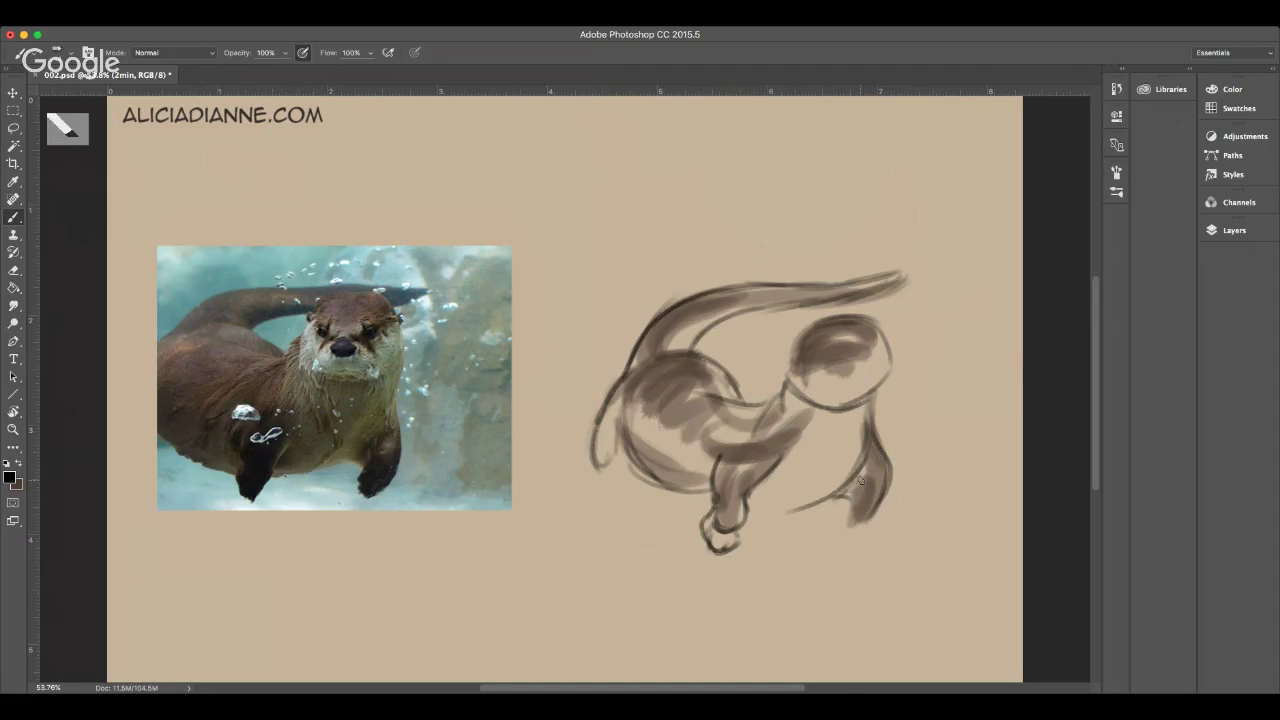
pyautogui.moveTo(861, 481)
pyautogui.mouseDown()
pyautogui.moveTo(842, 522)
pyautogui.moveTo(843, 510)
pyautogui.moveTo(840, 530)
pyautogui.moveTo(857, 531)
pyautogui.moveTo(847, 534)
pyautogui.moveTo(874, 506)
pyautogui.mouseUp()
# - Draw the ninth otter's nose, eyes and ears, and refine the muzzle
pyautogui.moveTo(830, 368)
pyautogui.mouseDown()
pyautogui.moveTo(807, 397)
pyautogui.moveTo(829, 367)
pyautogui.moveTo(810, 388)
pyautogui.moveTo(828, 370)
pyautogui.moveTo(852, 378)
pyautogui.moveTo(843, 365)
pyautogui.moveTo(828, 383)
pyautogui.moveTo(857, 366)
pyautogui.mouseUp()
pyautogui.moveTo(856, 360); pyautogui.dragTo(864, 357)
pyautogui.moveTo(782, 350); pyautogui.dragTo(798, 340)
pyautogui.moveTo(880, 336); pyautogui.dragTo(900, 340)
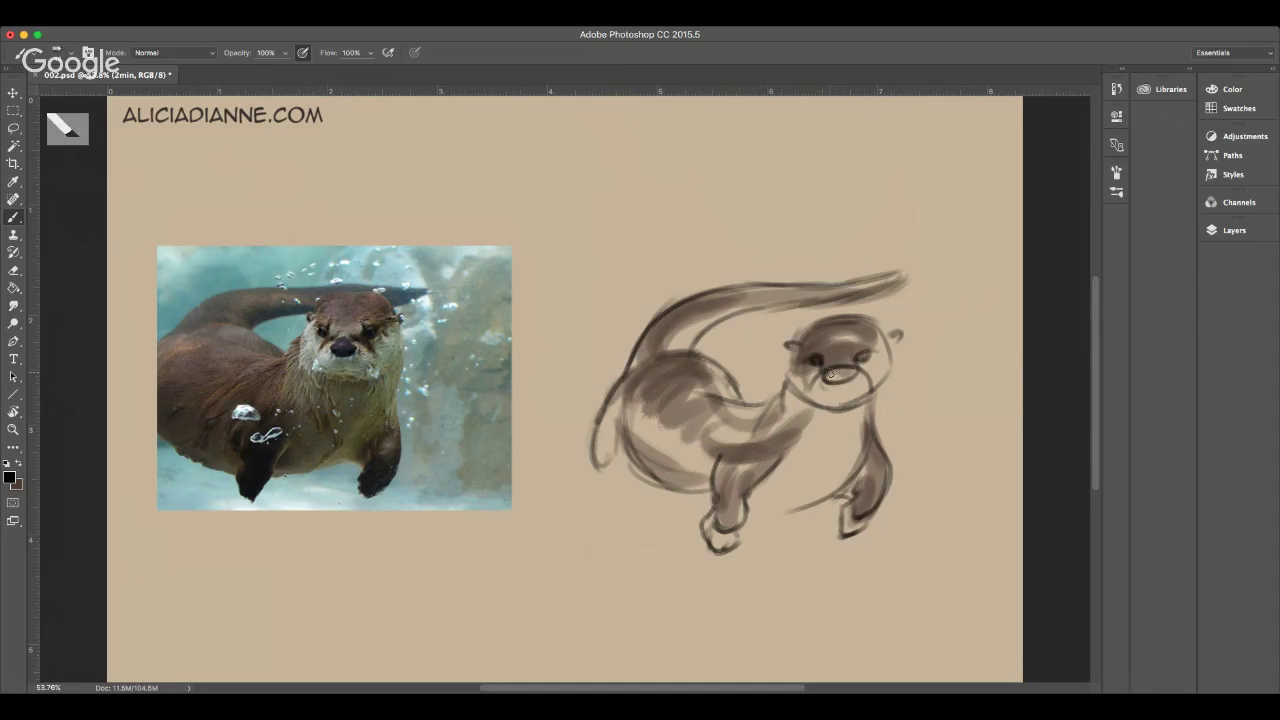
pyautogui.moveTo(830, 372); pyautogui.dragTo(850, 374)
pyautogui.moveTo(808, 391)
pyautogui.mouseDown()
pyautogui.moveTo(862, 393)
pyautogui.moveTo(845, 382)
pyautogui.mouseUp()
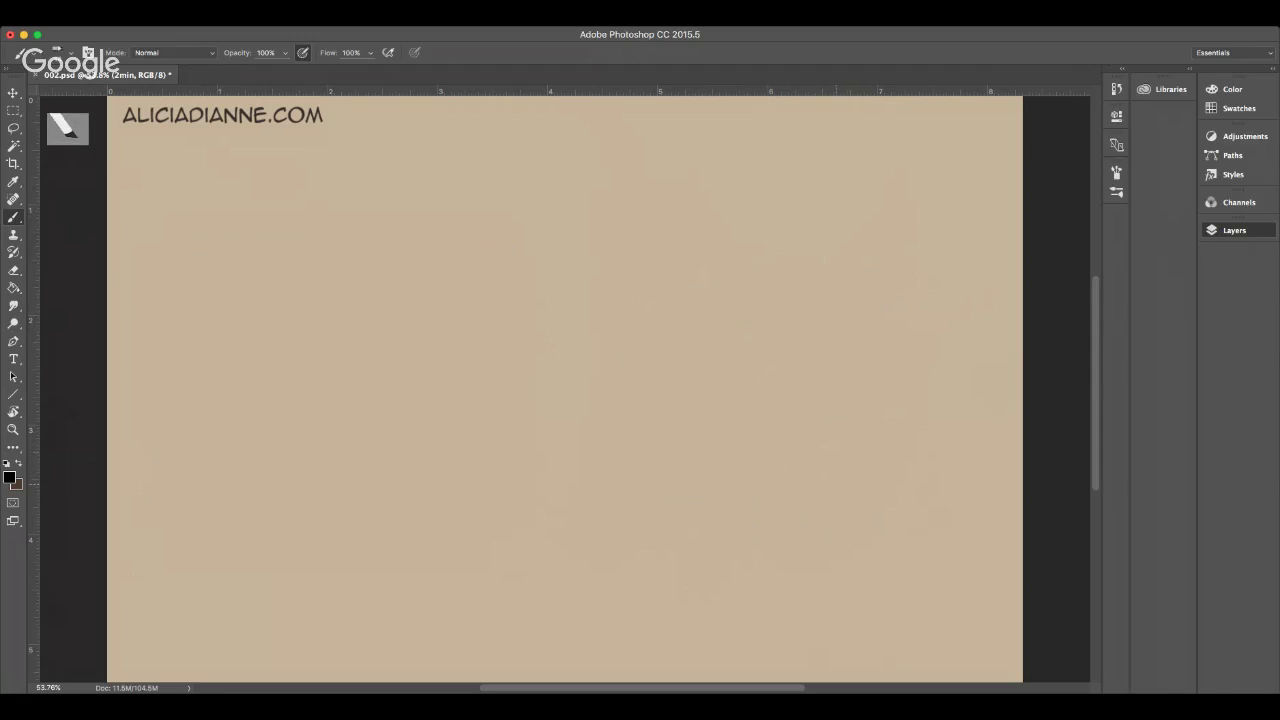
# - Bring up the next otter reference photo with Layer 9 active for a new sketch
pyautogui.press('super+v')
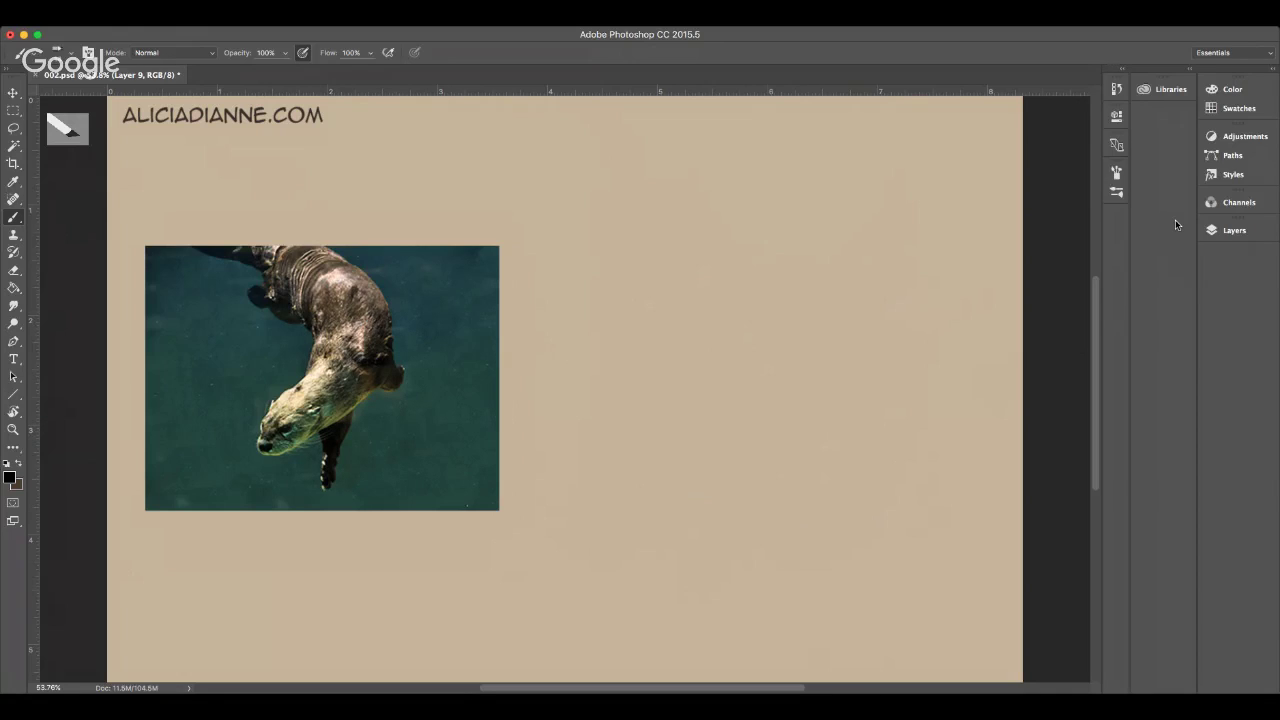
# - Block in the tenth otter's head oval and the long C-curve of its neck, back and belly
pyautogui.moveTo(605, 469)
pyautogui.mouseDown()
pyautogui.moveTo(662, 458)
pyautogui.moveTo(572, 535)
pyautogui.moveTo(580, 548)
pyautogui.moveTo(615, 540)
pyautogui.moveTo(657, 455)
pyautogui.moveTo(694, 486)
pyautogui.moveTo(772, 424)
pyautogui.moveTo(798, 346)
pyautogui.mouseUp()
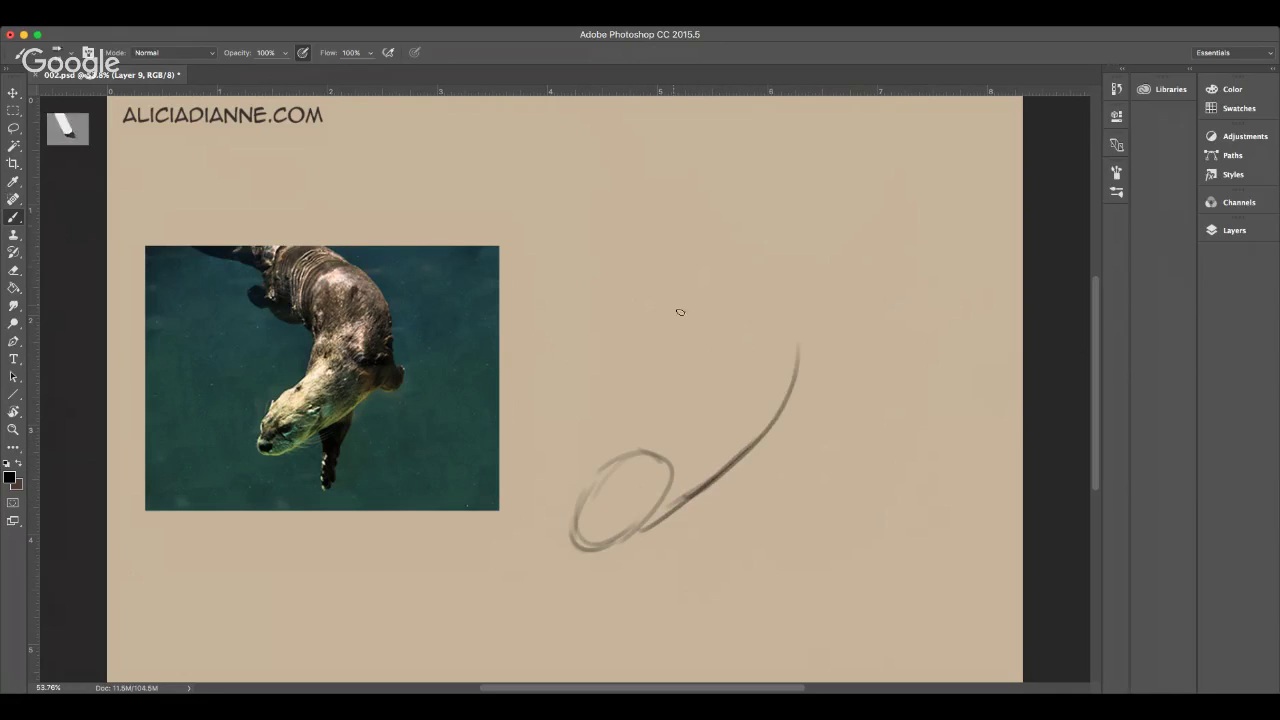
pyautogui.moveTo(654, 240)
pyautogui.mouseDown()
pyautogui.moveTo(688, 338)
pyautogui.moveTo(678, 316)
pyautogui.moveTo(730, 228)
pyautogui.moveTo(795, 336)
pyautogui.mouseUp()
pyautogui.moveTo(753, 242)
pyautogui.mouseDown()
pyautogui.moveTo(785, 418)
pyautogui.moveTo(725, 490)
pyautogui.mouseUp()
pyautogui.moveTo(751, 256); pyautogui.dragTo(725, 470)
pyautogui.moveTo(645, 448); pyautogui.dragTo(706, 368)
pyautogui.moveTo(660, 210)
pyautogui.mouseDown()
pyautogui.moveTo(657, 290)
pyautogui.moveTo(685, 360)
pyautogui.moveTo(780, 350)
pyautogui.mouseUp()
pyautogui.moveTo(735, 240); pyautogui.dragTo(745, 455)
pyautogui.moveTo(747, 405); pyautogui.dragTo(680, 505)
pyautogui.moveTo(740, 435)
pyautogui.mouseDown()
pyautogui.moveTo(679, 500)
pyautogui.moveTo(642, 528)
pyautogui.mouseUp()
# - Define the tenth otter's jaw, muzzle and nose, and mark its eyes and cheek
pyautogui.moveTo(660, 472); pyautogui.dragTo(602, 545)
pyautogui.moveTo(658, 496); pyautogui.dragTo(591, 544)
pyautogui.moveTo(650, 456); pyautogui.dragTo(572, 528)
pyautogui.moveTo(598, 485)
pyautogui.mouseDown()
pyautogui.moveTo(564, 538)
pyautogui.moveTo(611, 536)
pyautogui.moveTo(572, 548)
pyautogui.moveTo(654, 499)
pyautogui.moveTo(622, 545)
pyautogui.mouseUp()
pyautogui.moveTo(690, 498); pyautogui.dragTo(652, 526)
pyautogui.moveTo(710, 474); pyautogui.dragTo(578, 548)
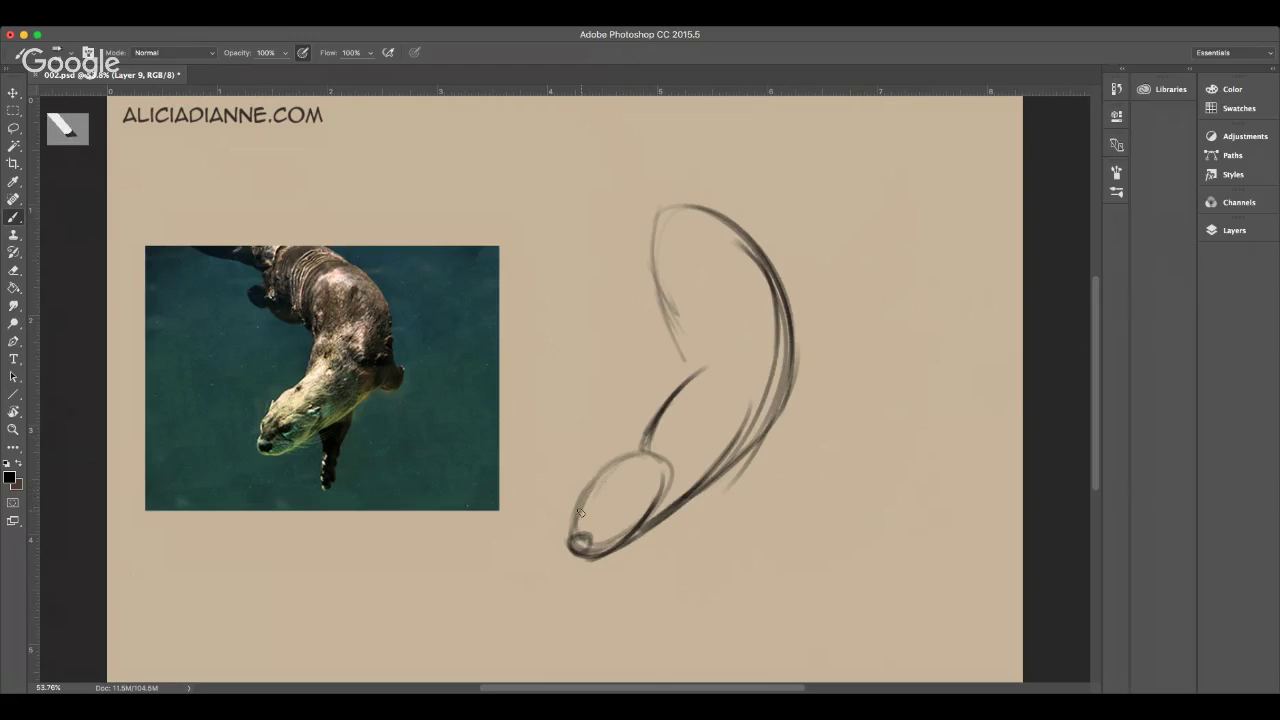
pyautogui.moveTo(580, 494)
pyautogui.mouseDown()
pyautogui.moveTo(574, 522)
pyautogui.moveTo(618, 528)
pyautogui.moveTo(628, 467)
pyautogui.moveTo(597, 476)
pyautogui.moveTo(653, 500)
pyautogui.moveTo(576, 525)
pyautogui.moveTo(622, 504)
pyautogui.moveTo(679, 545)
pyautogui.mouseUp()
pyautogui.moveTo(663, 491); pyautogui.dragTo(630, 544)
# - Draw the tenth otter's downward-reaching front leg, its shoulder, and the other front leg folded beside the chest
pyautogui.moveTo(678, 523)
pyautogui.mouseDown()
pyautogui.moveTo(683, 562)
pyautogui.moveTo(729, 469)
pyautogui.mouseUp()
pyautogui.moveTo(658, 430)
pyautogui.mouseDown()
pyautogui.moveTo(679, 574)
pyautogui.moveTo(670, 559)
pyautogui.moveTo(668, 578)
pyautogui.moveTo(680, 599)
pyautogui.moveTo(682, 568)
pyautogui.moveTo(706, 632)
pyautogui.mouseUp()
pyautogui.moveTo(680, 614); pyautogui.dragTo(690, 636)
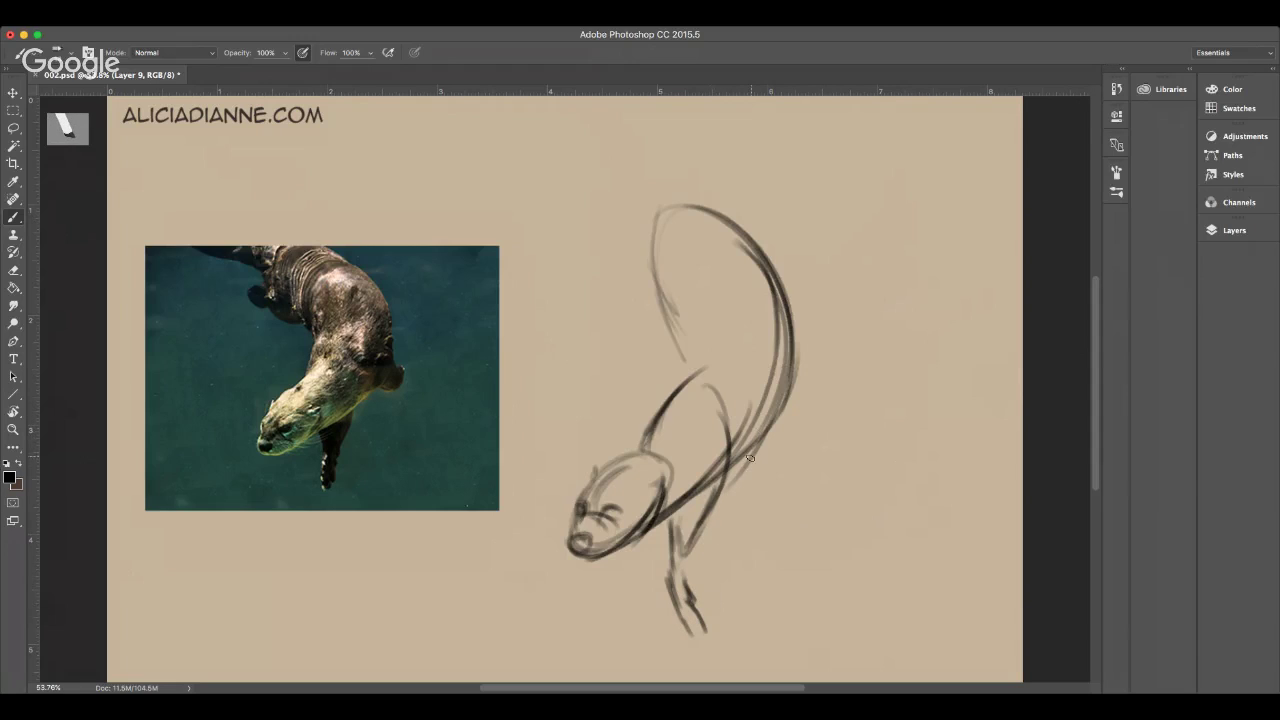
pyautogui.moveTo(711, 470); pyautogui.dragTo(792, 437)
pyautogui.moveTo(712, 380); pyautogui.dragTo(690, 442)
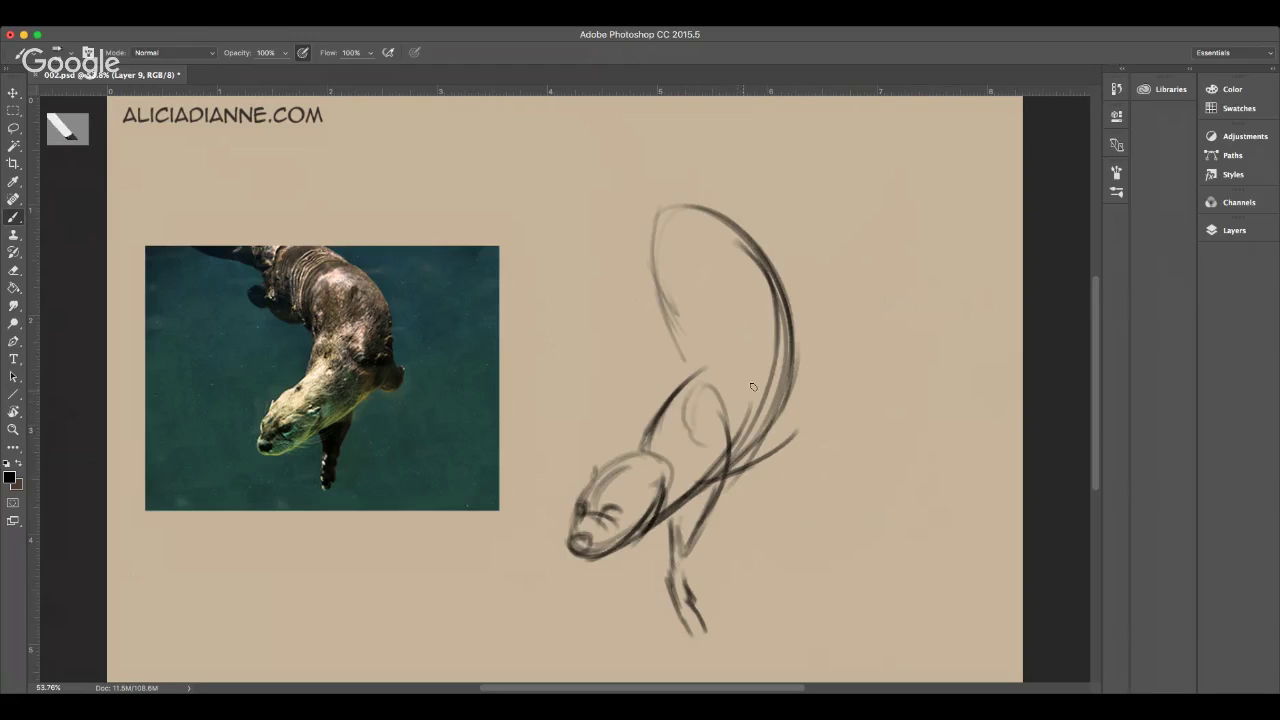
pyautogui.moveTo(740, 396)
pyautogui.mouseDown()
pyautogui.moveTo(790, 400)
pyautogui.moveTo(766, 450)
pyautogui.moveTo(776, 481)
pyautogui.moveTo(795, 452)
pyautogui.mouseUp()
pyautogui.moveTo(790, 392); pyautogui.dragTo(783, 488)
pyautogui.moveTo(794, 430)
pyautogui.mouseDown()
pyautogui.moveTo(764, 464)
pyautogui.moveTo(800, 458)
pyautogui.moveTo(798, 444)
pyautogui.moveTo(812, 470)
pyautogui.moveTo(786, 492)
pyautogui.moveTo(766, 476)
pyautogui.moveTo(790, 494)
pyautogui.moveTo(805, 448)
pyautogui.mouseUp()
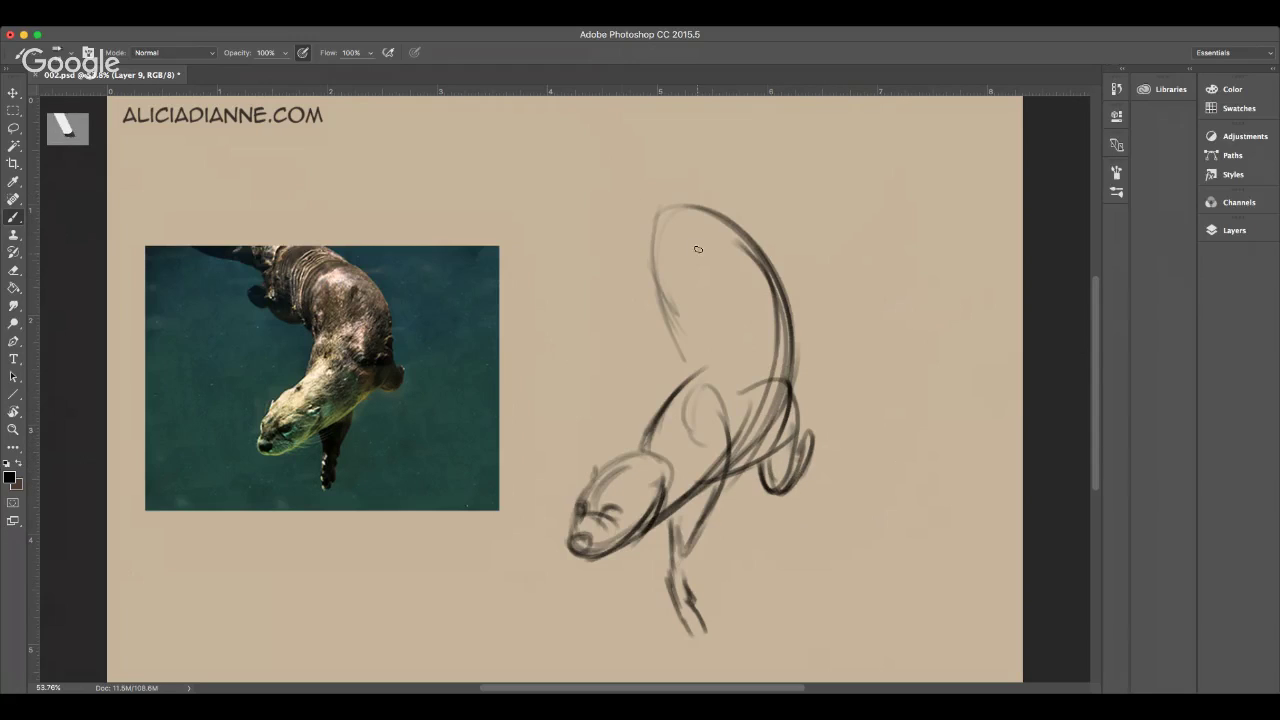
# - Sketch the tenth otter's hind leg and foot, and outline its tail running into the upper back
pyautogui.moveTo(618, 256); pyautogui.dragTo(658, 320)
pyautogui.moveTo(602, 264)
pyautogui.mouseDown()
pyautogui.moveTo(606, 226)
pyautogui.moveTo(604, 270)
pyautogui.moveTo(620, 268)
pyautogui.mouseUp()
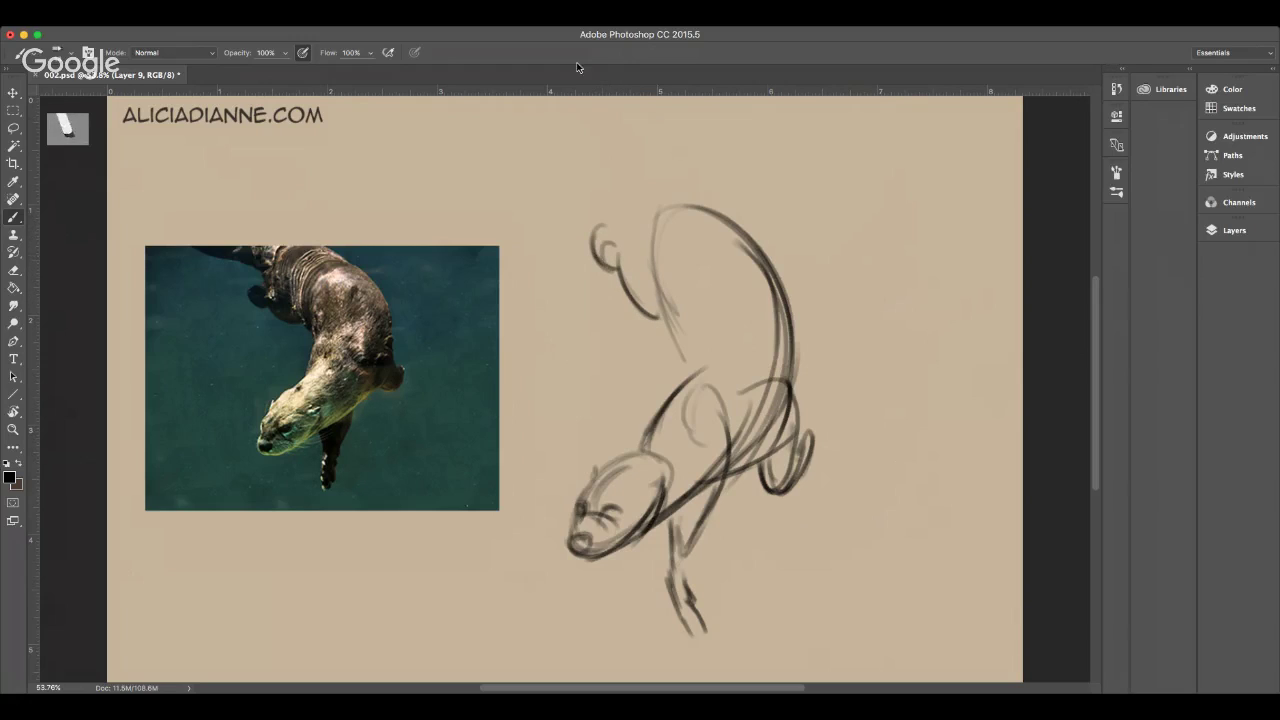
pyautogui.moveTo(532, 129)
pyautogui.mouseDown()
pyautogui.moveTo(640, 224)
pyautogui.moveTo(628, 228)
pyautogui.moveTo(650, 276)
pyautogui.mouseUp()
pyautogui.moveTo(652, 166); pyautogui.dragTo(672, 180)
pyautogui.moveTo(637, 228); pyautogui.dragTo(649, 276)
pyautogui.moveTo(640, 167); pyautogui.dragTo(710, 202)
pyautogui.moveTo(663, 185)
pyautogui.mouseDown()
pyautogui.moveTo(734, 218)
pyautogui.moveTo(784, 316)
pyautogui.mouseUp()
pyautogui.moveTo(634, 452); pyautogui.dragTo(718, 334)
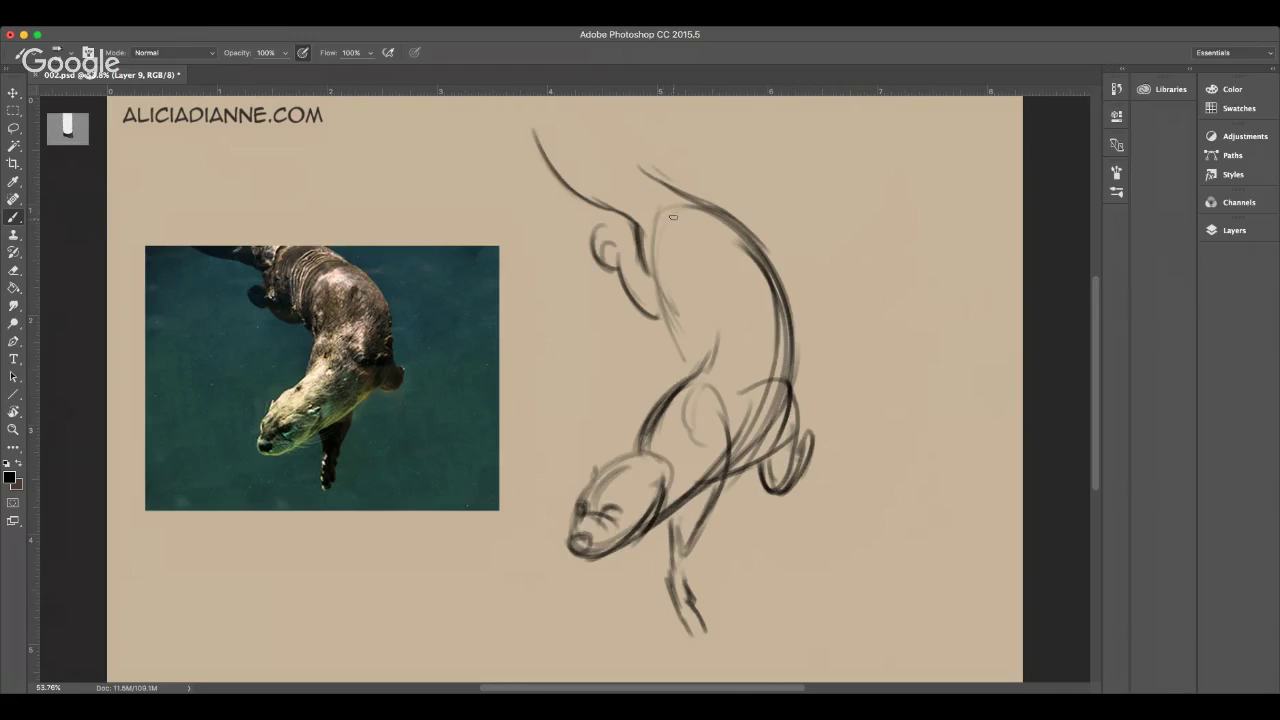
# - Shape the tenth otter's rounded haunch and strengthen the inner waist line down to the shoulder
pyautogui.moveTo(668, 210)
pyautogui.mouseDown()
pyautogui.moveTo(704, 234)
pyautogui.moveTo(734, 302)
pyautogui.mouseUp()
pyautogui.moveTo(703, 239); pyautogui.dragTo(724, 318)
pyautogui.moveTo(720, 265)
pyautogui.mouseDown()
pyautogui.moveTo(714, 350)
pyautogui.moveTo(694, 383)
pyautogui.mouseUp()
pyautogui.moveTo(650, 313)
pyautogui.mouseDown()
pyautogui.moveTo(684, 348)
pyautogui.moveTo(668, 326)
pyautogui.moveTo(692, 366)
pyautogui.moveTo(686, 386)
pyautogui.mouseUp()
# - Add toes to the tenth otter's hind and front paws and refine the contour of its face
pyautogui.moveTo(597, 241)
pyautogui.mouseDown()
pyautogui.moveTo(616, 228)
pyautogui.moveTo(620, 246)
pyautogui.mouseUp()
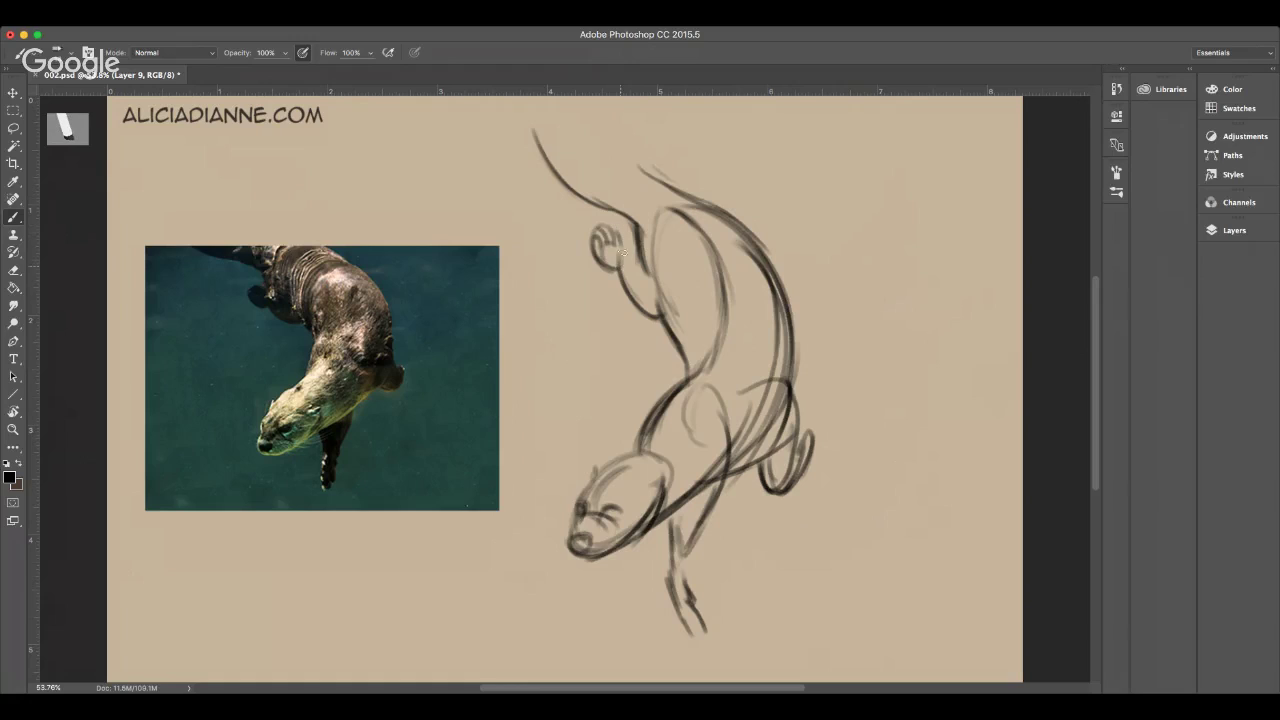
pyautogui.moveTo(622, 252); pyautogui.dragTo(642, 270)
pyautogui.moveTo(670, 522)
pyautogui.mouseDown()
pyautogui.moveTo(682, 606)
pyautogui.moveTo(712, 628)
pyautogui.moveTo(708, 614)
pyautogui.mouseUp()
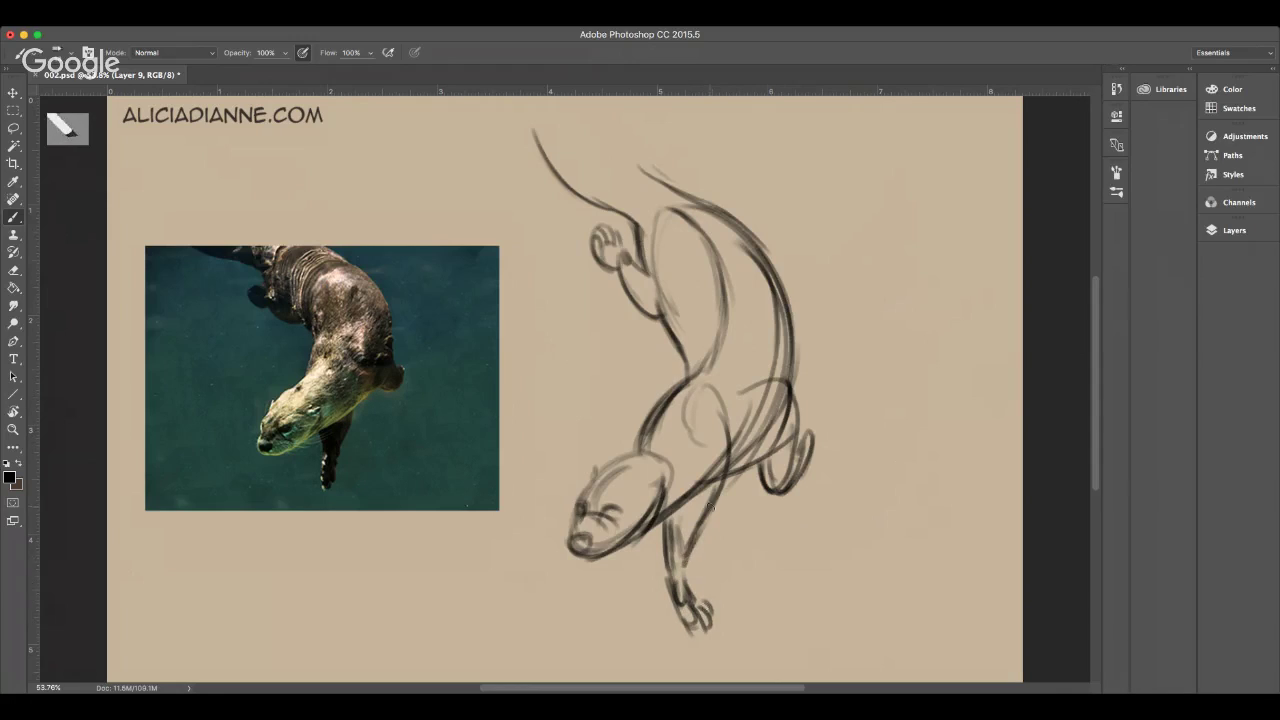
pyautogui.moveTo(598, 468)
pyautogui.mouseDown()
pyautogui.moveTo(617, 503)
pyautogui.moveTo(576, 540)
pyautogui.moveTo(610, 545)
pyautogui.moveTo(618, 513)
pyautogui.moveTo(590, 512)
pyautogui.moveTo(624, 506)
pyautogui.moveTo(576, 508)
pyautogui.mouseUp()
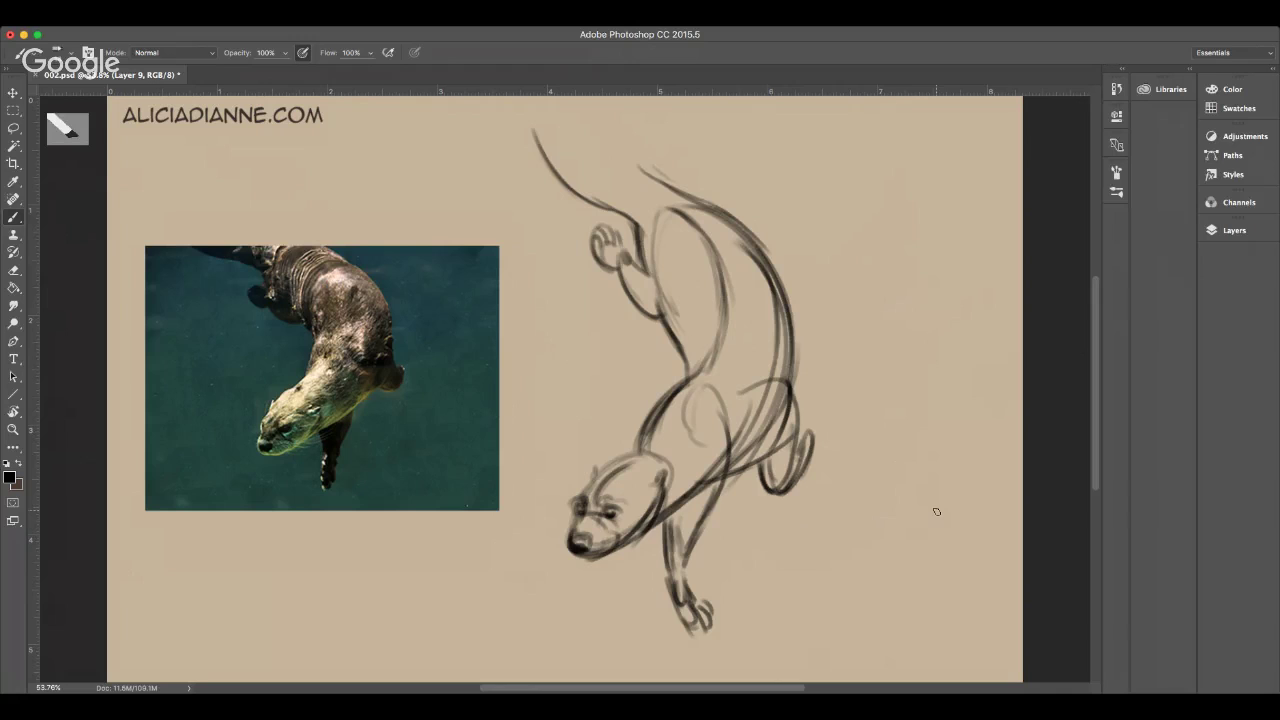
# - Bring up the reference photo of the stretched-out swimming otter with Layer 7 active for a new sketch
pyautogui.click(1234, 232)
pyautogui.hotkey('ctrl', 'z')
pyautogui.hotkey('ctrl', 'alt', 'z')
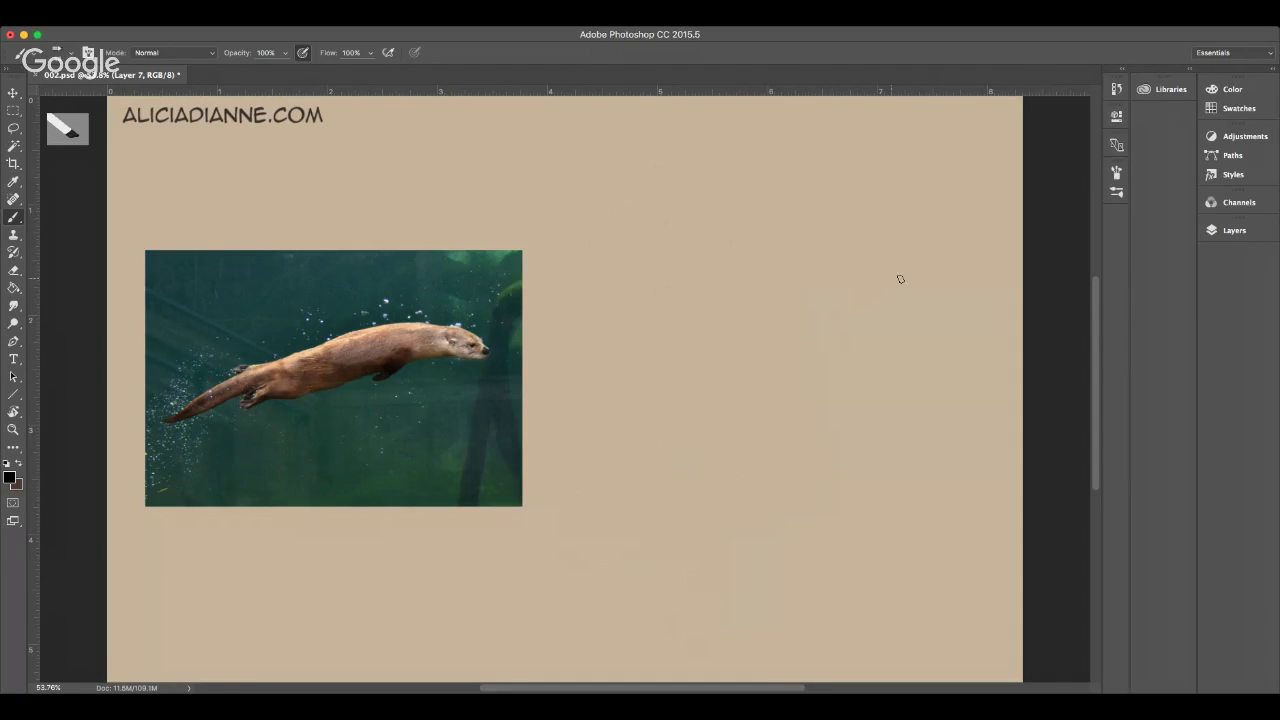
# - Block in the eleventh otter's long diagonal body from the head down to the tapering tail
pyautogui.moveTo(923, 302)
pyautogui.mouseDown()
pyautogui.moveTo(914, 322)
pyautogui.moveTo(866, 326)
pyautogui.moveTo(883, 303)
pyautogui.moveTo(815, 300)
pyautogui.mouseUp()
pyautogui.moveTo(763, 341)
pyautogui.mouseDown()
pyautogui.moveTo(665, 440)
pyautogui.moveTo(628, 457)
pyautogui.mouseUp()
pyautogui.moveTo(916, 321)
pyautogui.mouseDown()
pyautogui.moveTo(871, 343)
pyautogui.moveTo(700, 490)
pyautogui.mouseUp()
pyautogui.moveTo(688, 420)
pyautogui.mouseDown()
pyautogui.moveTo(548, 538)
pyautogui.moveTo(494, 606)
pyautogui.moveTo(730, 445)
pyautogui.mouseUp()
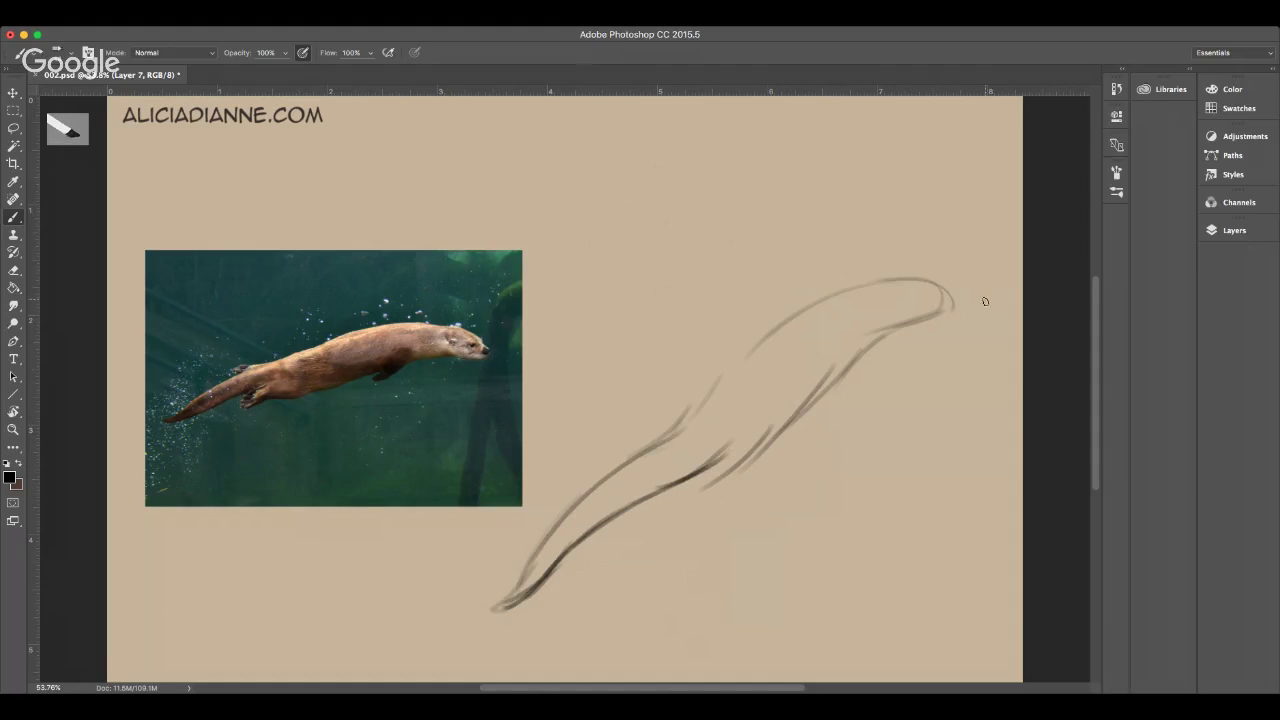
# - Draw the eleventh otter's head and facial features, its front leg with paw, and the lower hind foot
pyautogui.moveTo(910, 325)
pyautogui.mouseDown()
pyautogui.moveTo(950, 321)
pyautogui.moveTo(965, 302)
pyautogui.moveTo(950, 295)
pyautogui.moveTo(964, 309)
pyautogui.moveTo(949, 318)
pyautogui.moveTo(968, 301)
pyautogui.moveTo(938, 304)
pyautogui.mouseUp()
pyautogui.moveTo(829, 320)
pyautogui.mouseDown()
pyautogui.moveTo(826, 382)
pyautogui.moveTo(839, 367)
pyautogui.moveTo(820, 389)
pyautogui.moveTo(822, 420)
pyautogui.moveTo(846, 376)
pyautogui.moveTo(833, 408)
pyautogui.moveTo(847, 326)
pyautogui.moveTo(838, 368)
pyautogui.mouseUp()
pyautogui.moveTo(912, 280)
pyautogui.mouseDown()
pyautogui.moveTo(886, 298)
pyautogui.moveTo(910, 290)
pyautogui.moveTo(883, 291)
pyautogui.moveTo(887, 273)
pyautogui.mouseUp()
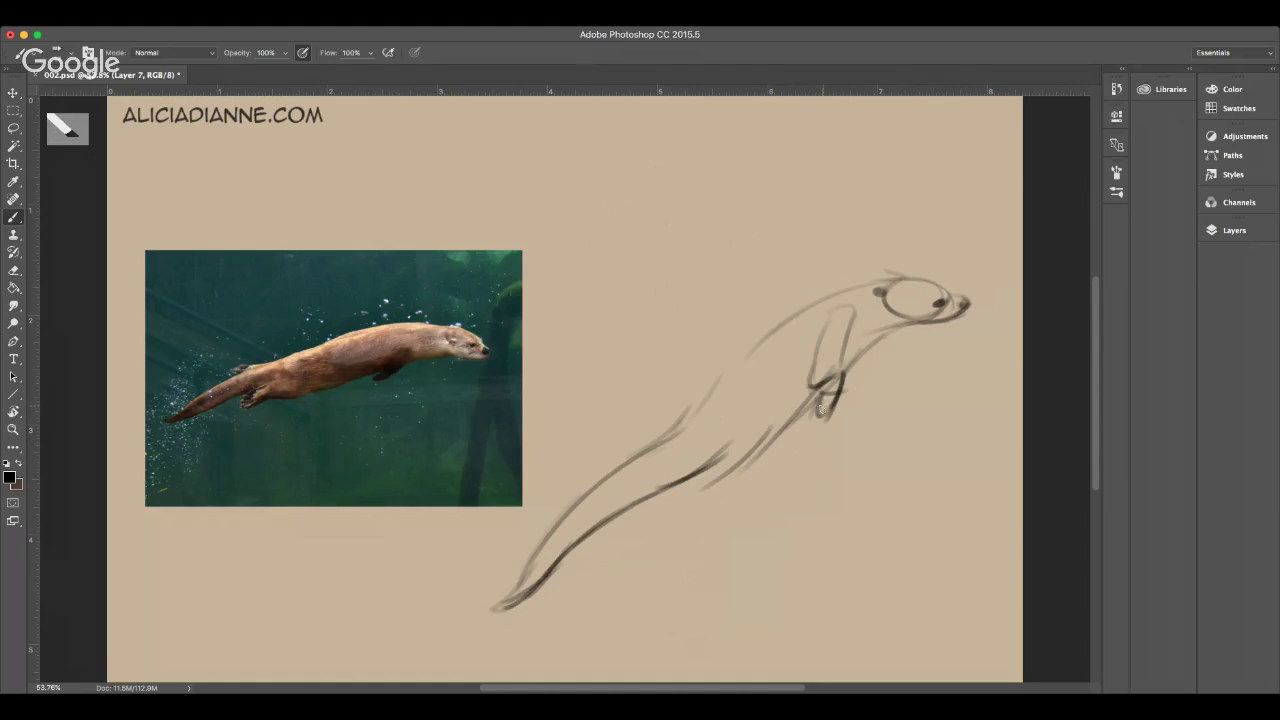
pyautogui.moveTo(820, 406); pyautogui.dragTo(810, 428)
pyautogui.moveTo(697, 483)
pyautogui.mouseDown()
pyautogui.moveTo(680, 505)
pyautogui.moveTo(690, 532)
pyautogui.moveTo(670, 520)
pyautogui.moveTo(690, 528)
pyautogui.moveTo(694, 500)
pyautogui.moveTo(680, 520)
pyautogui.mouseUp()
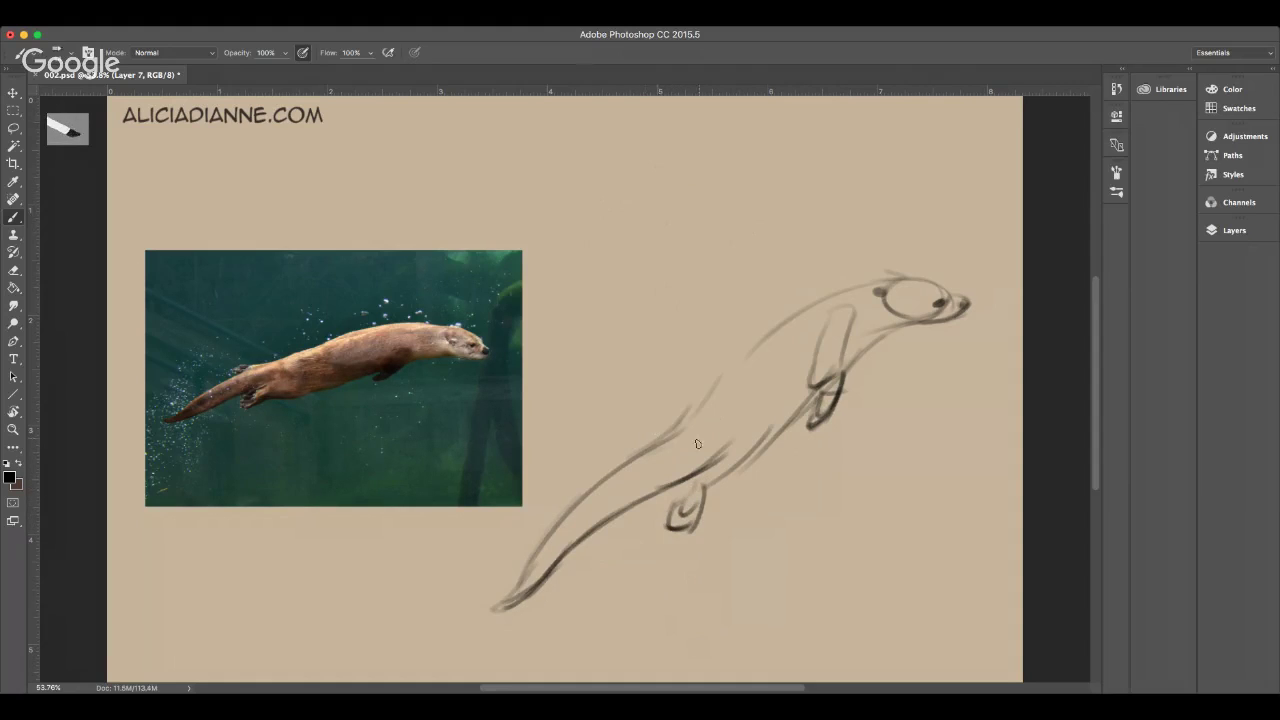
# - Add the eleventh otter's far hind foot and darken the contours of its back, belly and tail
pyautogui.moveTo(645, 430)
pyautogui.mouseDown()
pyautogui.moveTo(619, 457)
pyautogui.moveTo(700, 407)
pyautogui.moveTo(663, 430)
pyautogui.moveTo(712, 388)
pyautogui.moveTo(662, 437)
pyautogui.moveTo(752, 343)
pyautogui.moveTo(697, 408)
pyautogui.moveTo(714, 375)
pyautogui.mouseUp()
pyautogui.moveTo(676, 420)
pyautogui.mouseDown()
pyautogui.moveTo(771, 333)
pyautogui.moveTo(730, 354)
pyautogui.moveTo(804, 309)
pyautogui.moveTo(716, 370)
pyautogui.moveTo(814, 298)
pyautogui.moveTo(734, 360)
pyautogui.moveTo(765, 322)
pyautogui.moveTo(750, 345)
pyautogui.moveTo(810, 305)
pyautogui.moveTo(741, 355)
pyautogui.moveTo(850, 294)
pyautogui.moveTo(747, 348)
pyautogui.moveTo(796, 307)
pyautogui.moveTo(848, 291)
pyautogui.moveTo(545, 537)
pyautogui.moveTo(573, 500)
pyautogui.moveTo(487, 612)
pyautogui.mouseUp()
pyautogui.moveTo(720, 458)
pyautogui.mouseDown()
pyautogui.moveTo(663, 518)
pyautogui.moveTo(686, 516)
pyautogui.moveTo(683, 529)
pyautogui.moveTo(735, 471)
pyautogui.moveTo(701, 491)
pyautogui.moveTo(710, 475)
pyautogui.moveTo(704, 488)
pyautogui.moveTo(831, 373)
pyautogui.mouseUp()
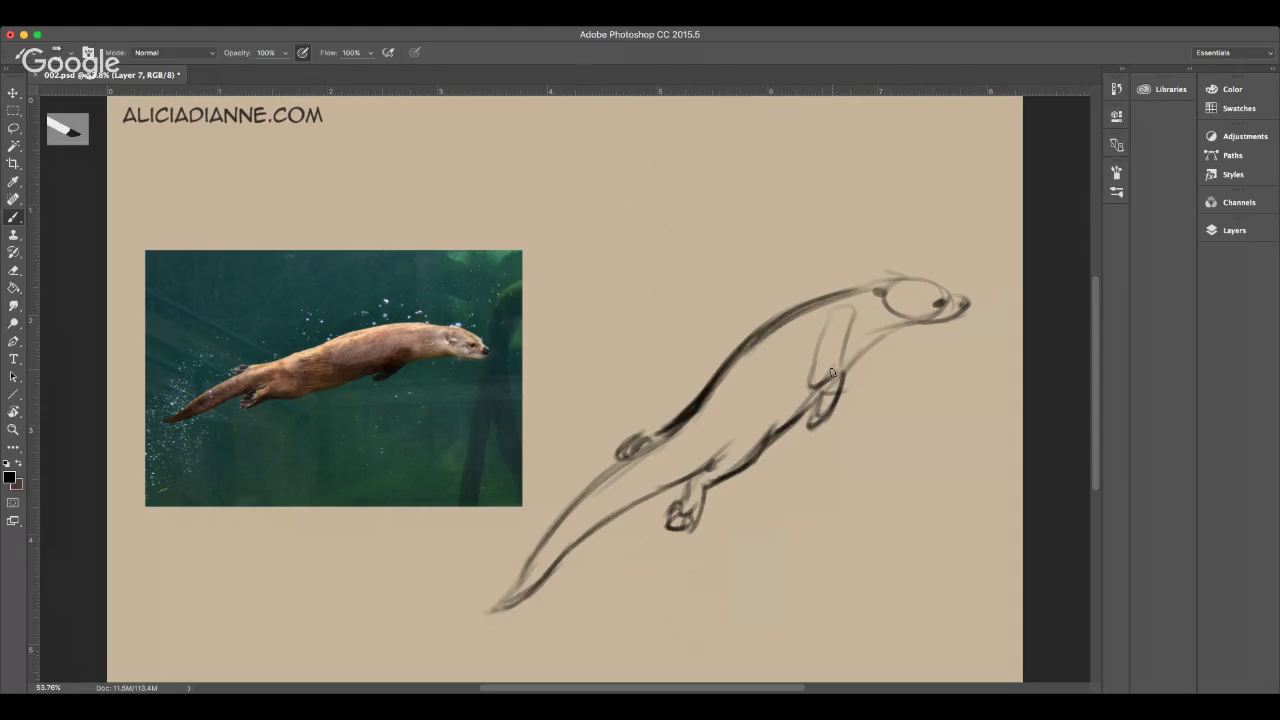
pyautogui.moveTo(754, 343)
pyautogui.mouseDown()
pyautogui.moveTo(665, 450)
pyautogui.moveTo(548, 532)
pyautogui.moveTo(492, 610)
pyautogui.moveTo(584, 532)
pyautogui.moveTo(720, 452)
pyautogui.moveTo(684, 500)
pyautogui.mouseUp()
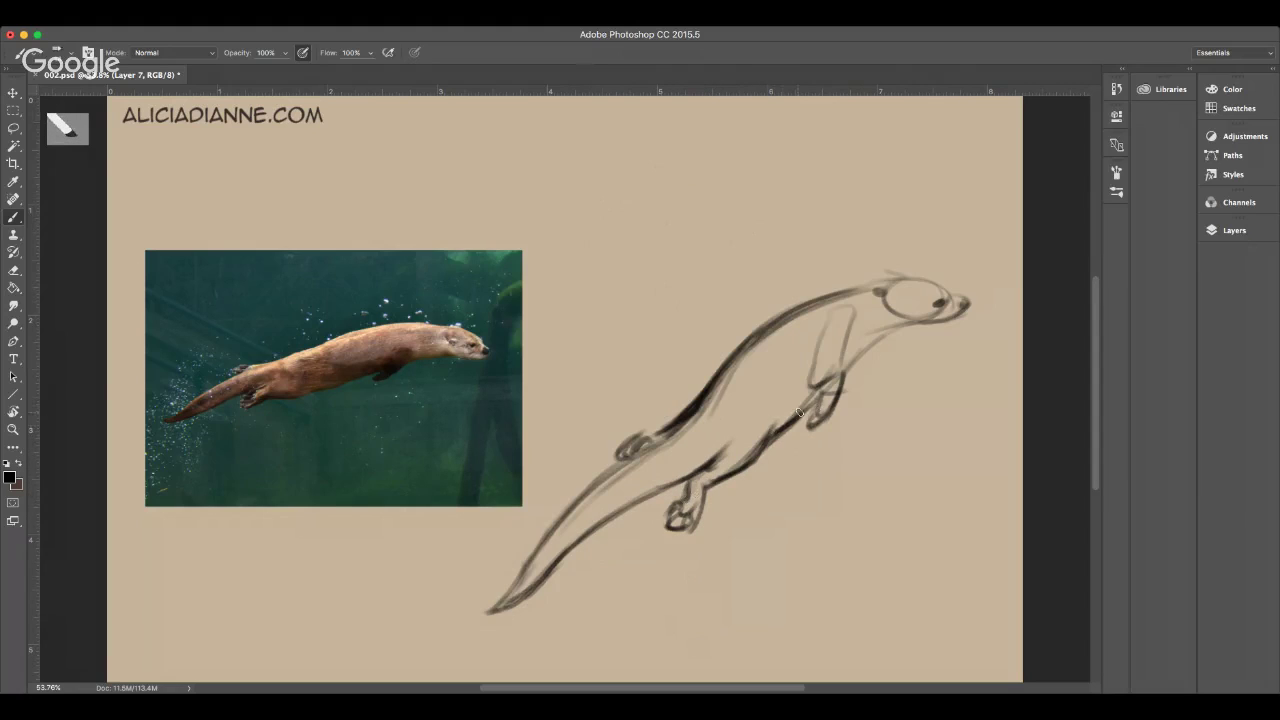
# - Refine the eleventh otter's front leg, redraw its throat line, and reinforce the hip and tail edges
pyautogui.moveTo(830, 320); pyautogui.dragTo(820, 390)
pyautogui.moveTo(850, 322)
pyautogui.mouseDown()
pyautogui.moveTo(814, 421)
pyautogui.moveTo(874, 351)
pyautogui.moveTo(838, 378)
pyautogui.mouseUp()
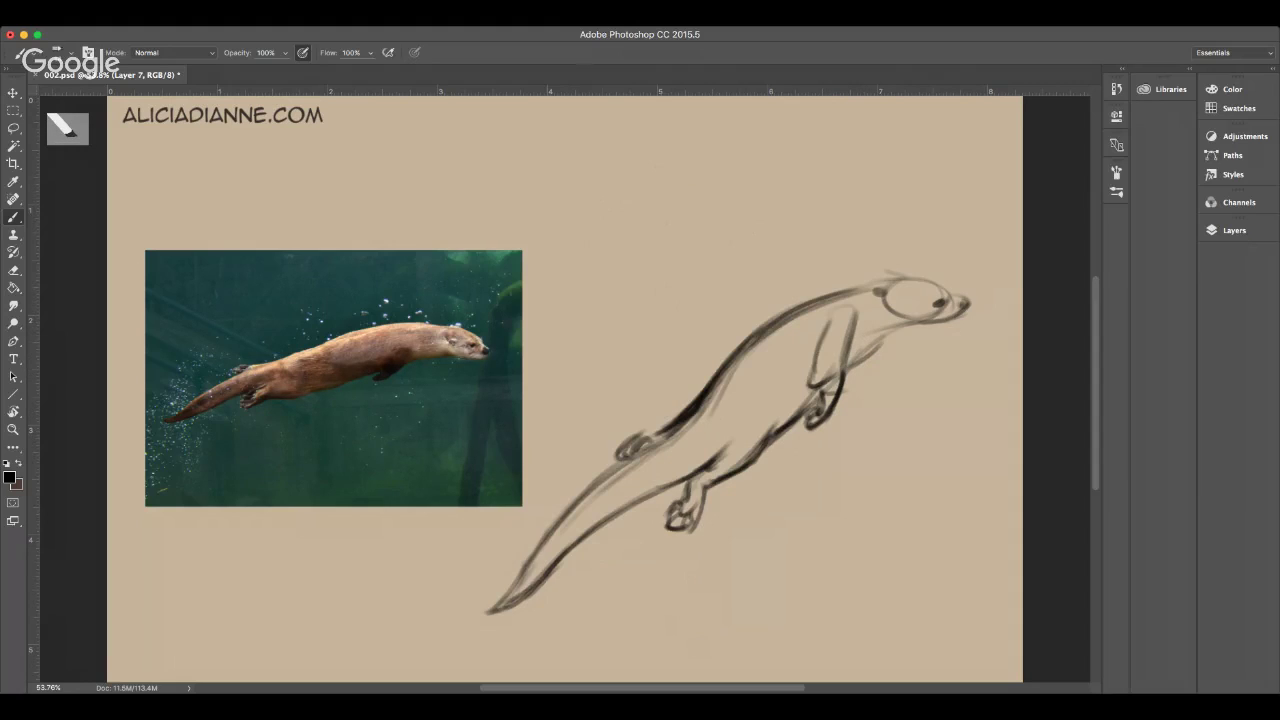
pyautogui.press('super+z')
pyautogui.moveTo(850, 364)
pyautogui.mouseDown()
pyautogui.moveTo(915, 321)
pyautogui.moveTo(875, 330)
pyautogui.moveTo(943, 302)
pyautogui.mouseUp()
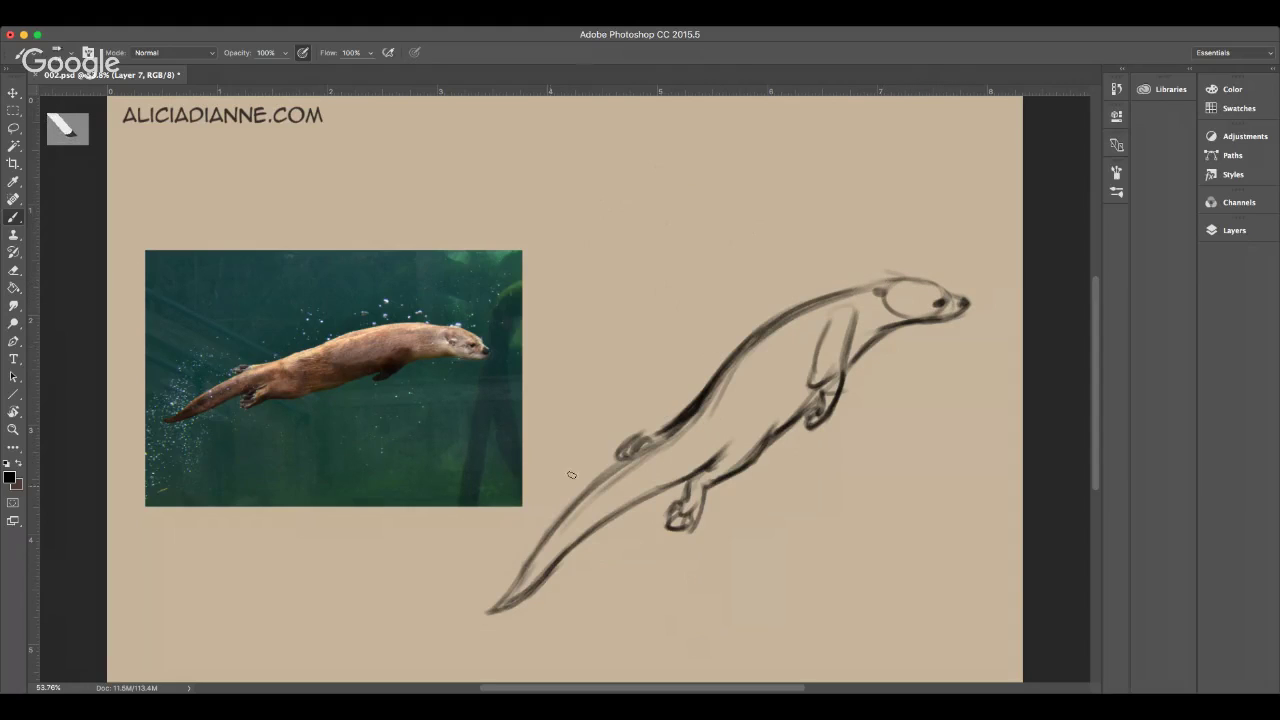
pyautogui.moveTo(726, 380); pyautogui.dragTo(610, 486)
pyautogui.moveTo(551, 528); pyautogui.dragTo(516, 591)
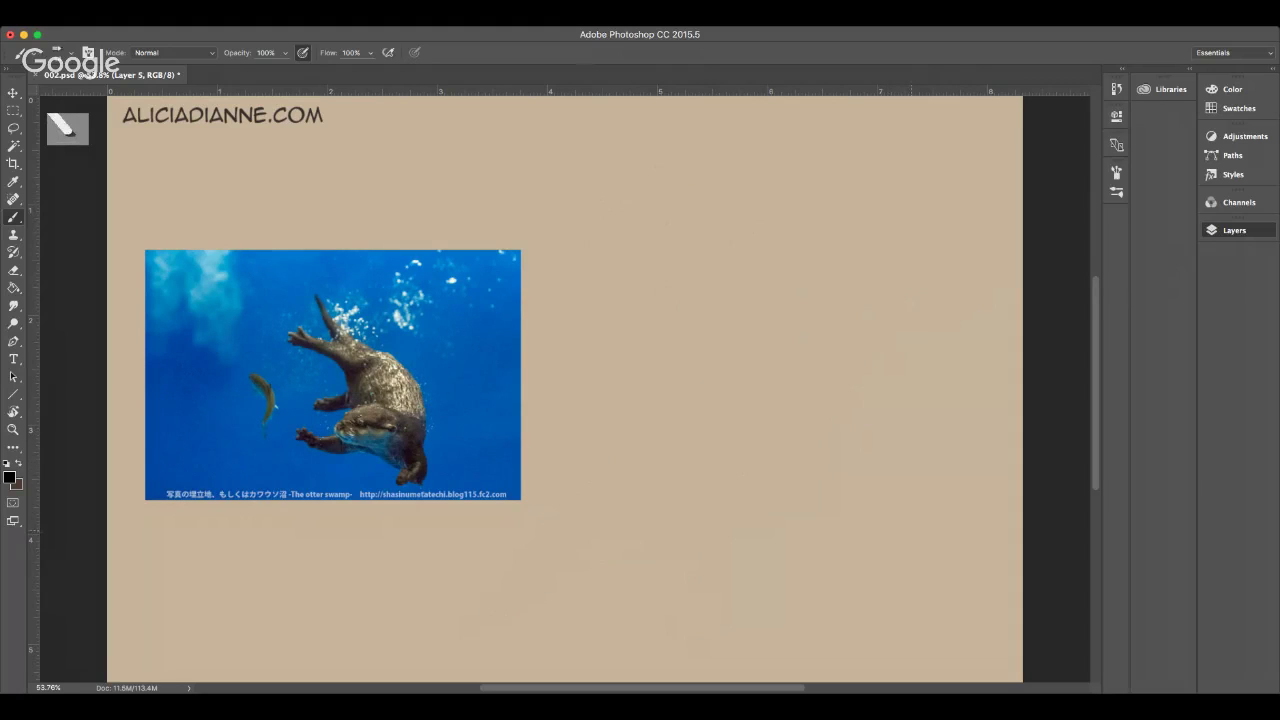
# - Save the document with the diving otter reference photo shown and Layer 5 active
pyautogui.press('super+s')
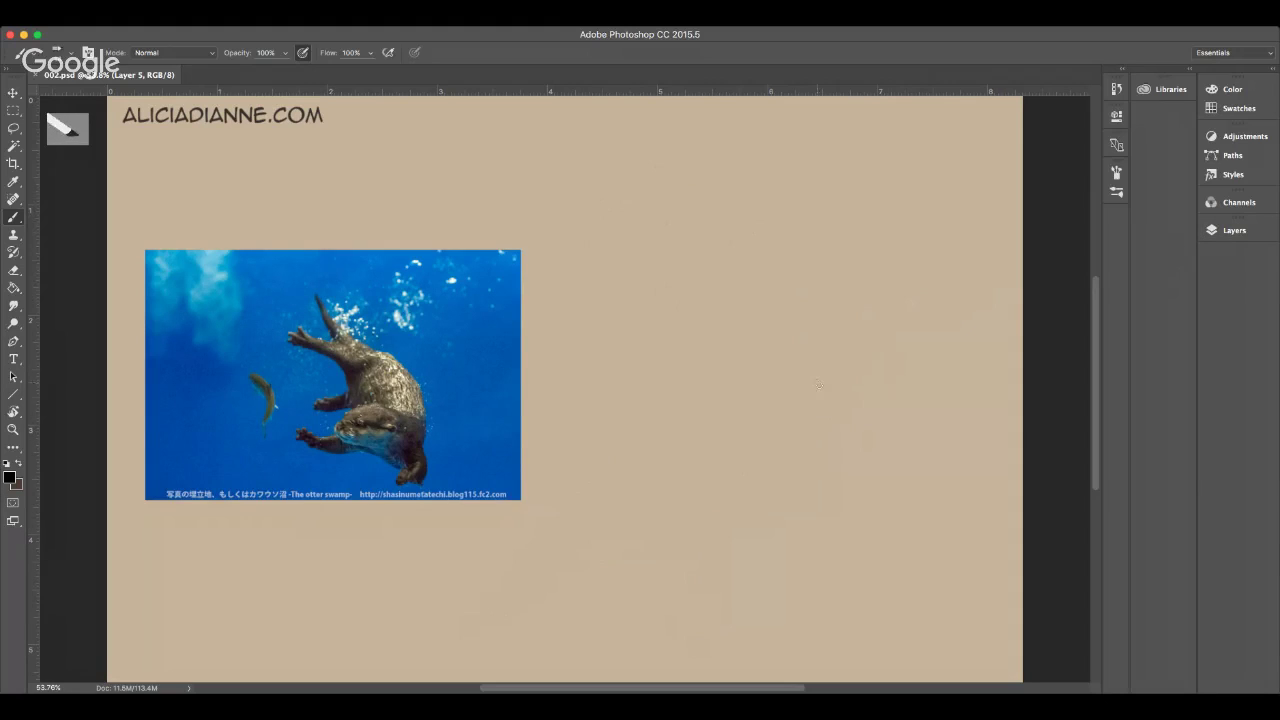
# - Block in the twelfth otter's head oval, outstretched front leg and shoulder
pyautogui.moveTo(829, 386)
pyautogui.mouseDown()
pyautogui.moveTo(787, 449)
pyautogui.moveTo(758, 395)
pyautogui.moveTo(821, 428)
pyautogui.moveTo(729, 418)
pyautogui.moveTo(823, 393)
pyautogui.moveTo(718, 452)
pyautogui.moveTo(741, 472)
pyautogui.moveTo(803, 477)
pyautogui.moveTo(771, 478)
pyautogui.moveTo(858, 514)
pyautogui.mouseUp()
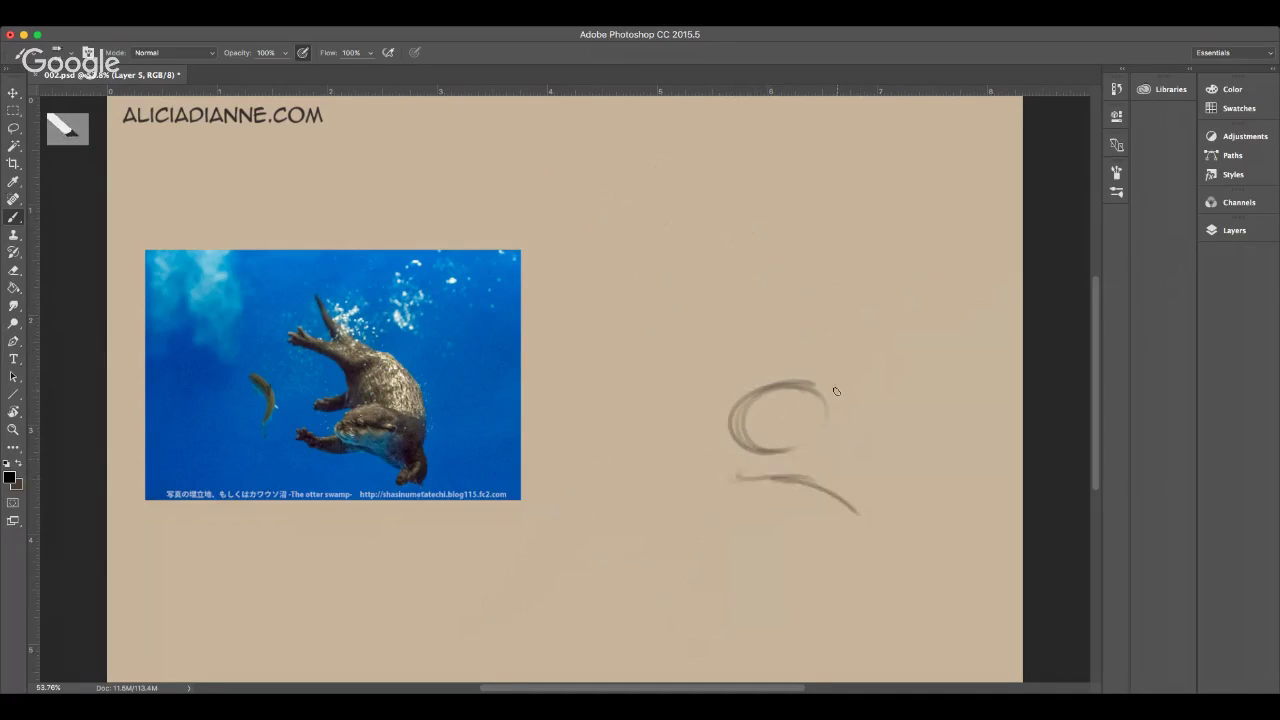
pyautogui.moveTo(837, 391)
pyautogui.mouseDown()
pyautogui.moveTo(878, 436)
pyautogui.moveTo(910, 508)
pyautogui.mouseUp()
pyautogui.moveTo(736, 475)
pyautogui.mouseDown()
pyautogui.moveTo(804, 479)
pyautogui.moveTo(870, 425)
pyautogui.mouseUp()
pyautogui.moveTo(726, 473)
pyautogui.mouseDown()
pyautogui.moveTo(823, 489)
pyautogui.moveTo(734, 476)
pyautogui.moveTo(881, 442)
pyautogui.mouseUp()
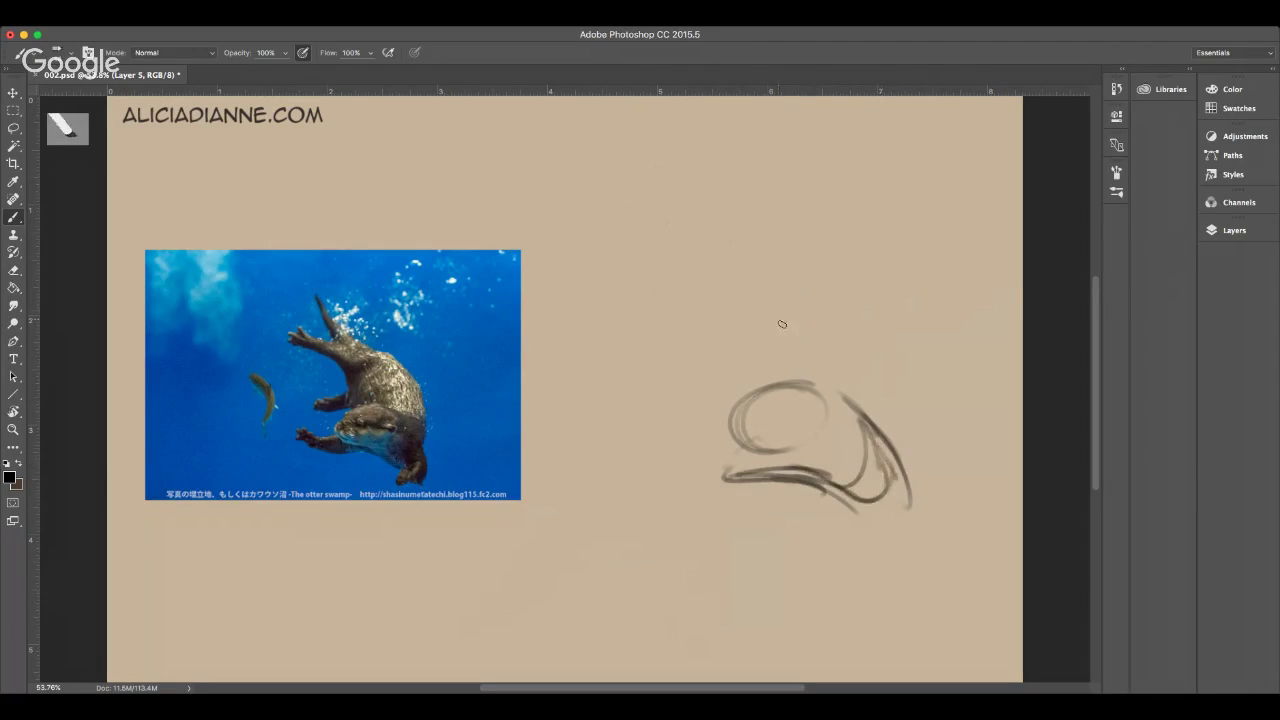
# - Outline the twelfth otter's arched back, rump and belly, joining them to the head and shoulder
pyautogui.moveTo(781, 289)
pyautogui.mouseDown()
pyautogui.moveTo(798, 308)
pyautogui.moveTo(766, 349)
pyautogui.moveTo(760, 268)
pyautogui.moveTo(773, 366)
pyautogui.mouseUp()
pyautogui.moveTo(759, 314)
pyautogui.mouseDown()
pyautogui.moveTo(775, 237)
pyautogui.moveTo(871, 310)
pyautogui.mouseUp()
pyautogui.moveTo(798, 244); pyautogui.dragTo(903, 390)
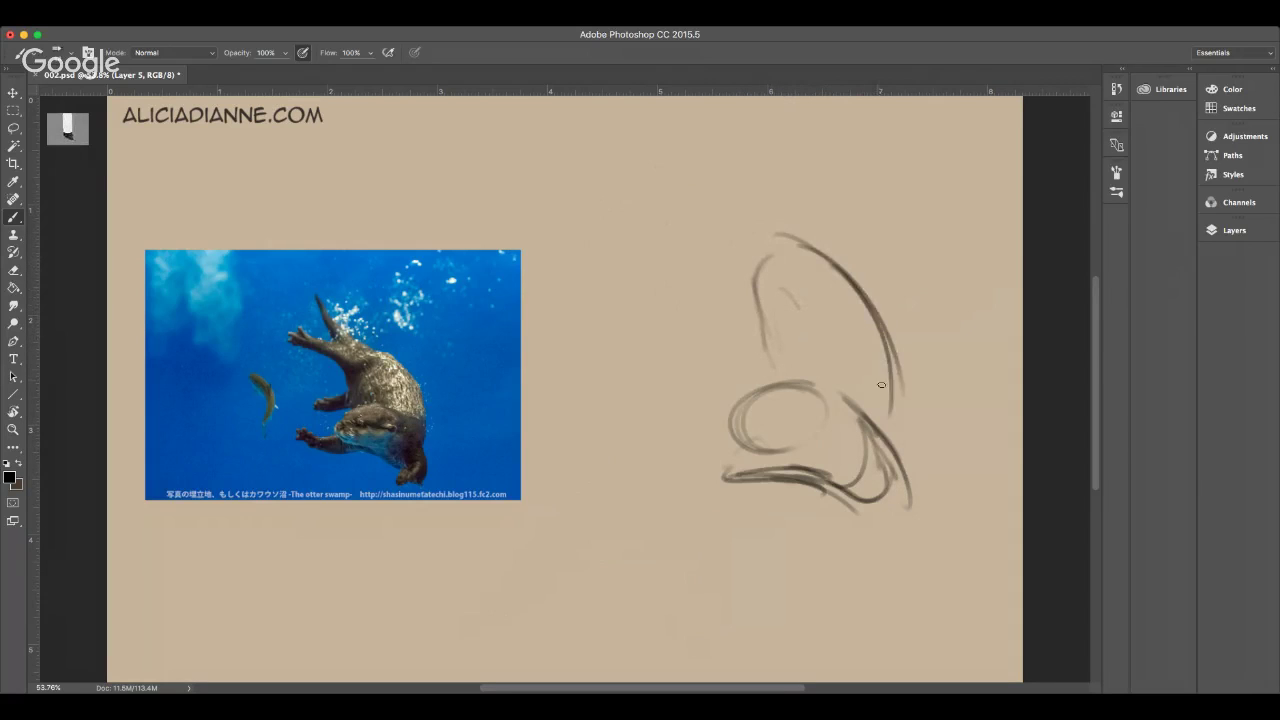
pyautogui.moveTo(888, 440)
pyautogui.mouseDown()
pyautogui.moveTo(862, 298)
pyautogui.moveTo(775, 250)
pyautogui.moveTo(770, 355)
pyautogui.mouseUp()
pyautogui.moveTo(760, 308); pyautogui.dragTo(782, 382)
pyautogui.moveTo(812, 254); pyautogui.dragTo(876, 380)
pyautogui.moveTo(862, 310); pyautogui.dragTo(848, 478)
pyautogui.moveTo(882, 348)
pyautogui.mouseDown()
pyautogui.moveTo(872, 437)
pyautogui.moveTo(850, 478)
pyautogui.mouseUp()
pyautogui.moveTo(881, 414)
pyautogui.mouseDown()
pyautogui.moveTo(864, 467)
pyautogui.moveTo(880, 502)
pyautogui.moveTo(884, 466)
pyautogui.mouseUp()
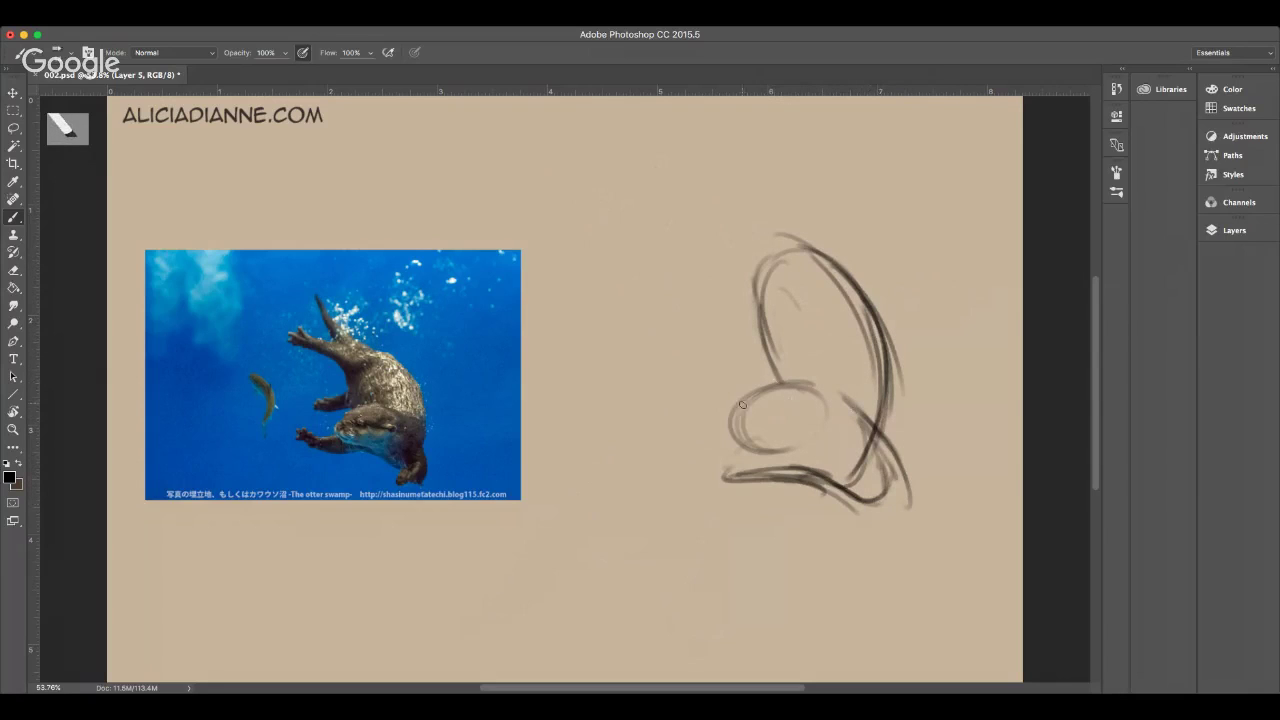
# - Firm up the twelfth otter's head oval and draw its muzzle, nose and ears
pyautogui.moveTo(738, 422)
pyautogui.mouseDown()
pyautogui.moveTo(784, 449)
pyautogui.moveTo(721, 440)
pyautogui.moveTo(812, 439)
pyautogui.moveTo(745, 409)
pyautogui.moveTo(777, 387)
pyautogui.moveTo(742, 410)
pyautogui.moveTo(765, 391)
pyautogui.moveTo(811, 396)
pyautogui.moveTo(805, 420)
pyautogui.moveTo(805, 388)
pyautogui.moveTo(812, 444)
pyautogui.mouseUp()
pyautogui.moveTo(814, 400)
pyautogui.mouseDown()
pyautogui.moveTo(807, 441)
pyautogui.moveTo(722, 429)
pyautogui.moveTo(753, 426)
pyautogui.moveTo(733, 427)
pyautogui.moveTo(767, 441)
pyautogui.moveTo(731, 424)
pyautogui.moveTo(783, 390)
pyautogui.moveTo(727, 444)
pyautogui.mouseUp()
pyautogui.press('super+alt+z')
pyautogui.press('super+alt+z')
pyautogui.press('super+alt+z')
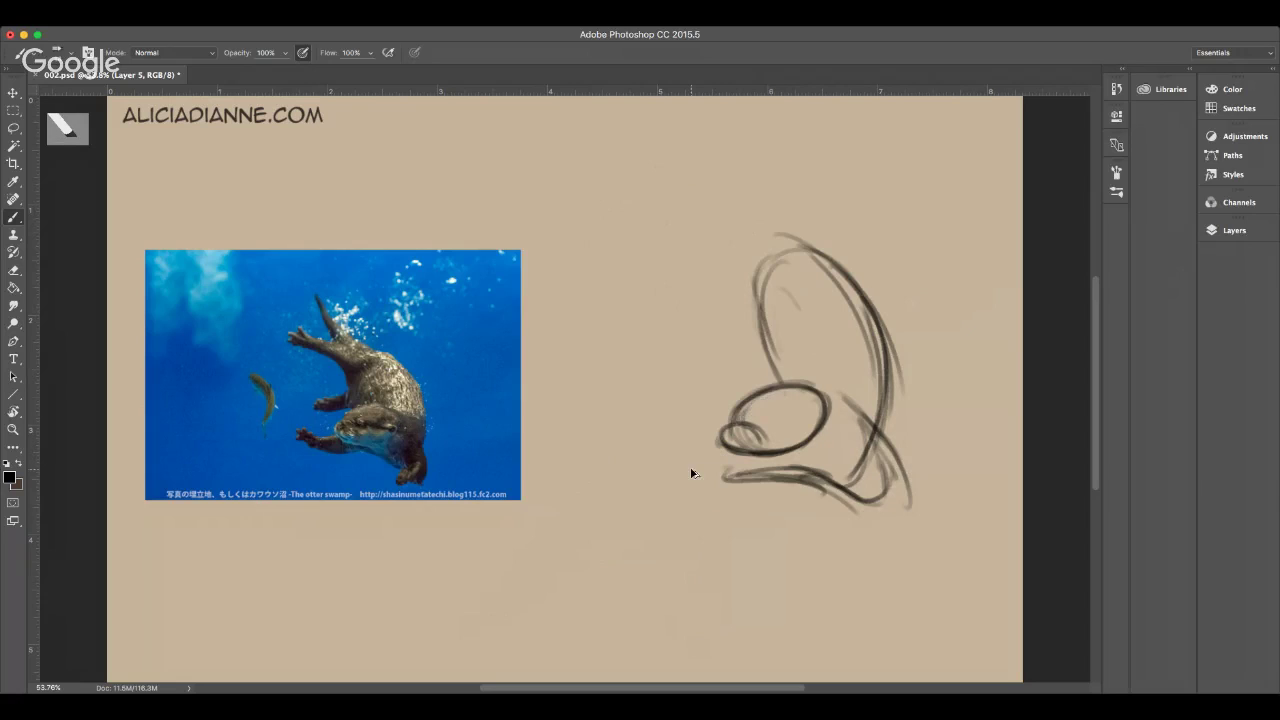
pyautogui.moveTo(770, 396)
pyautogui.mouseDown()
pyautogui.moveTo(729, 446)
pyautogui.moveTo(758, 430)
pyautogui.moveTo(778, 382)
pyautogui.moveTo(804, 384)
pyautogui.mouseUp()
pyautogui.moveTo(779, 426); pyautogui.dragTo(830, 400)
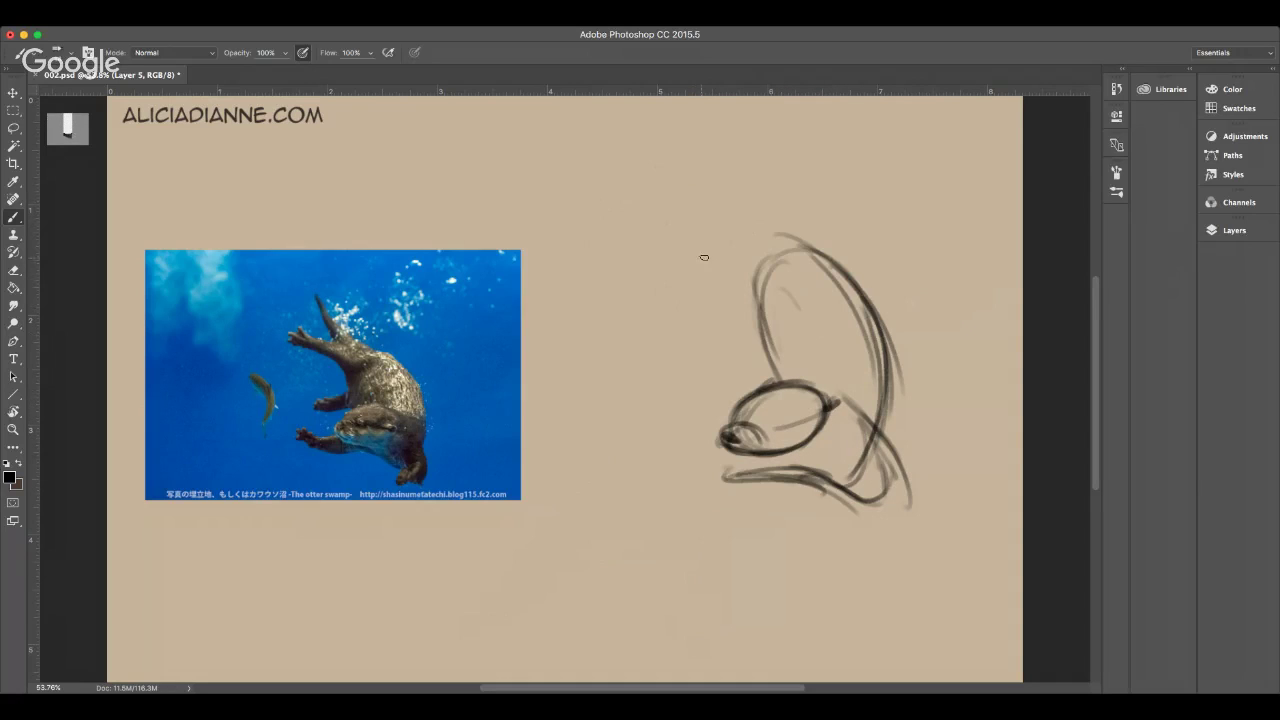
# - Sketch the twelfth otter's extended upper hind leg and its smaller bent hind leg beside the belly
pyautogui.moveTo(688, 253)
pyautogui.mouseDown()
pyautogui.moveTo(745, 290)
pyautogui.moveTo(781, 249)
pyautogui.moveTo(805, 251)
pyautogui.moveTo(772, 262)
pyautogui.mouseUp()
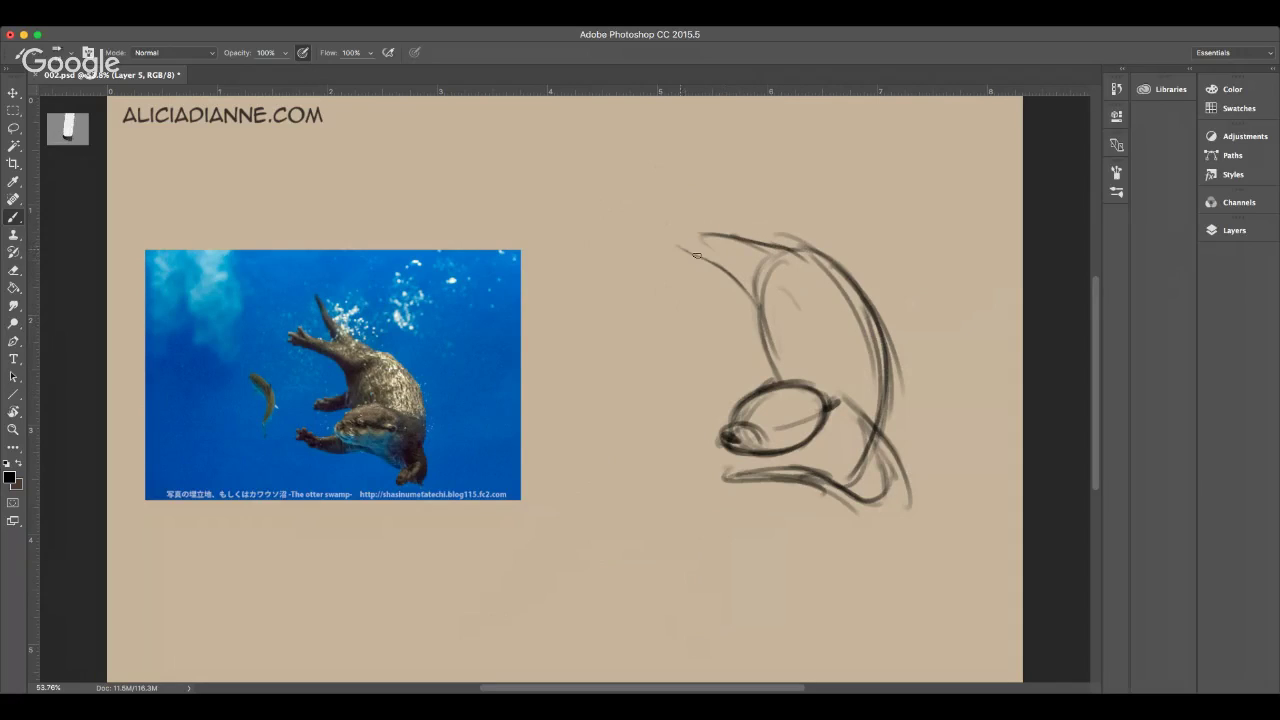
pyautogui.moveTo(678, 246)
pyautogui.mouseDown()
pyautogui.moveTo(738, 280)
pyautogui.moveTo(649, 223)
pyautogui.moveTo(671, 210)
pyautogui.moveTo(760, 256)
pyautogui.mouseUp()
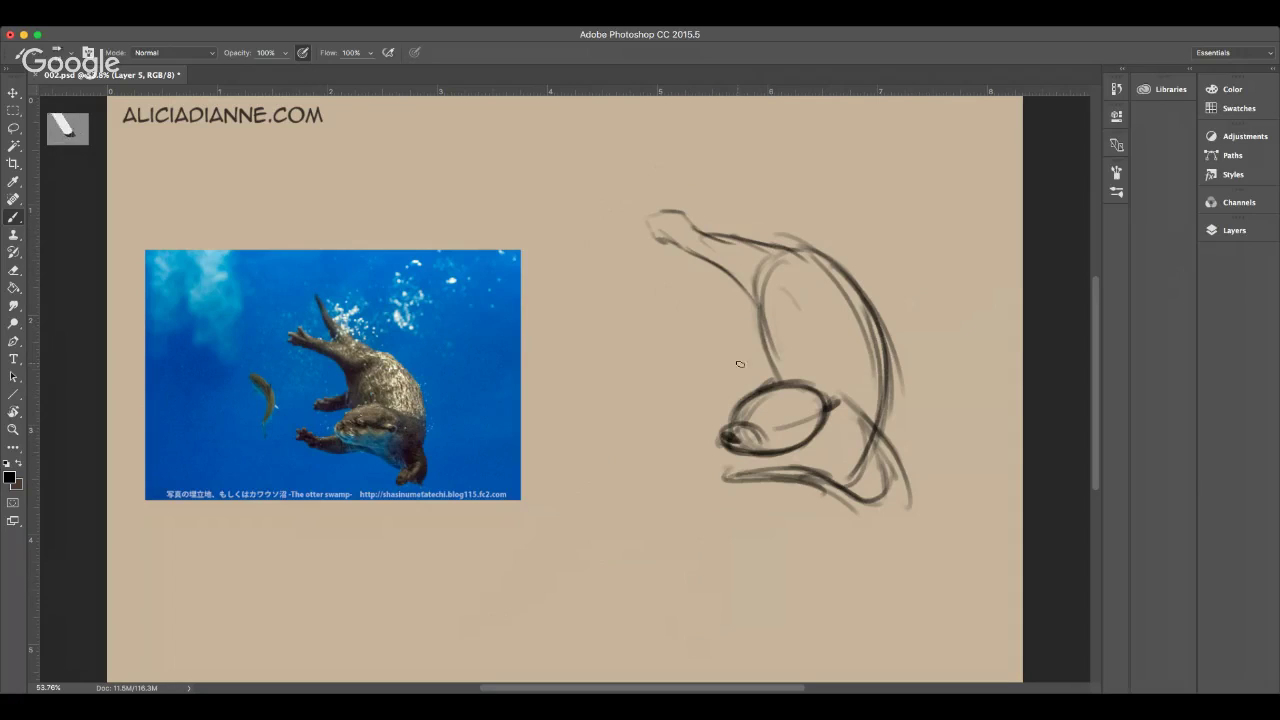
pyautogui.moveTo(741, 307)
pyautogui.mouseDown()
pyautogui.moveTo(708, 355)
pyautogui.moveTo(744, 317)
pyautogui.moveTo(764, 361)
pyautogui.moveTo(737, 302)
pyautogui.moveTo(728, 346)
pyautogui.moveTo(740, 306)
pyautogui.moveTo(690, 356)
pyautogui.moveTo(721, 359)
pyautogui.moveTo(701, 362)
pyautogui.moveTo(734, 349)
pyautogui.moveTo(755, 312)
pyautogui.moveTo(742, 328)
pyautogui.moveTo(772, 356)
pyautogui.mouseUp()
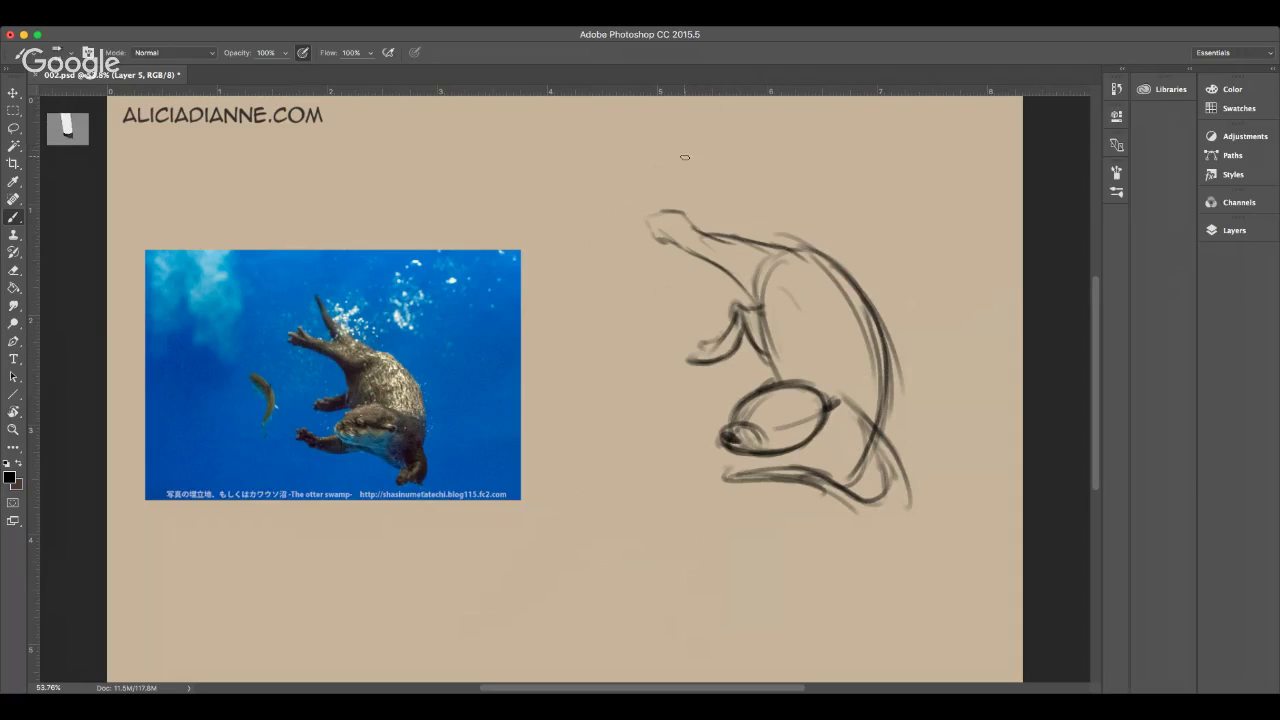
# - Draw the twelfth otter's pointed tail and carry its outer edge into a darker back line
pyautogui.moveTo(699, 118)
pyautogui.mouseDown()
pyautogui.moveTo(727, 227)
pyautogui.moveTo(709, 172)
pyautogui.mouseUp()
pyautogui.moveTo(707, 134); pyautogui.dragTo(772, 225)
pyautogui.moveTo(732, 186); pyautogui.dragTo(812, 245)
pyautogui.moveTo(756, 212)
pyautogui.mouseDown()
pyautogui.moveTo(825, 251)
pyautogui.moveTo(870, 319)
pyautogui.mouseUp()
pyautogui.moveTo(792, 233)
pyautogui.mouseDown()
pyautogui.moveTo(872, 310)
pyautogui.moveTo(884, 374)
pyautogui.mouseUp()
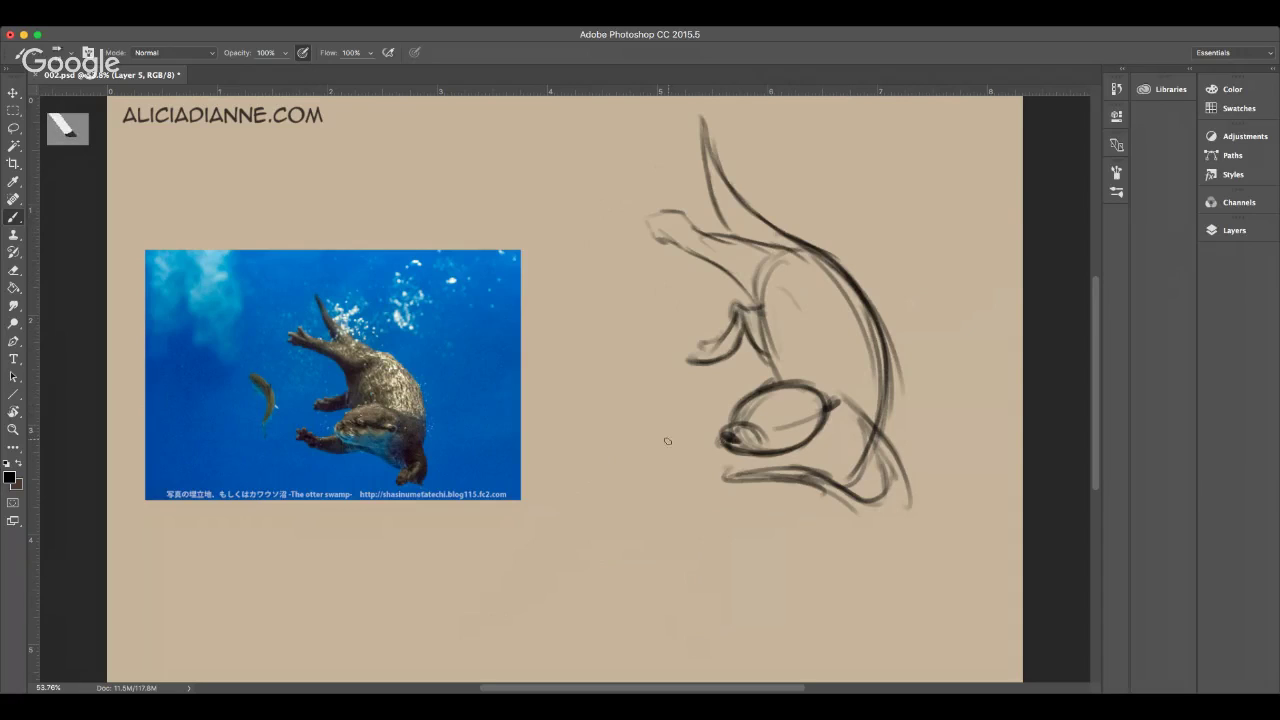
# - Complete the twelfth otter's two front legs with toed paws, and mark its eyes
pyautogui.moveTo(663, 435)
pyautogui.mouseDown()
pyautogui.moveTo(693, 459)
pyautogui.moveTo(681, 431)
pyautogui.moveTo(656, 445)
pyautogui.moveTo(685, 428)
pyautogui.moveTo(742, 487)
pyautogui.moveTo(696, 464)
pyautogui.moveTo(740, 478)
pyautogui.moveTo(697, 477)
pyautogui.moveTo(727, 472)
pyautogui.moveTo(709, 465)
pyautogui.moveTo(744, 469)
pyautogui.moveTo(737, 480)
pyautogui.moveTo(780, 482)
pyautogui.mouseUp()
pyautogui.moveTo(700, 450)
pyautogui.mouseDown()
pyautogui.moveTo(746, 483)
pyautogui.moveTo(802, 467)
pyautogui.moveTo(857, 491)
pyautogui.moveTo(852, 464)
pyautogui.moveTo(869, 451)
pyautogui.moveTo(864, 493)
pyautogui.moveTo(832, 479)
pyautogui.moveTo(857, 495)
pyautogui.moveTo(850, 481)
pyautogui.moveTo(888, 450)
pyautogui.mouseUp()
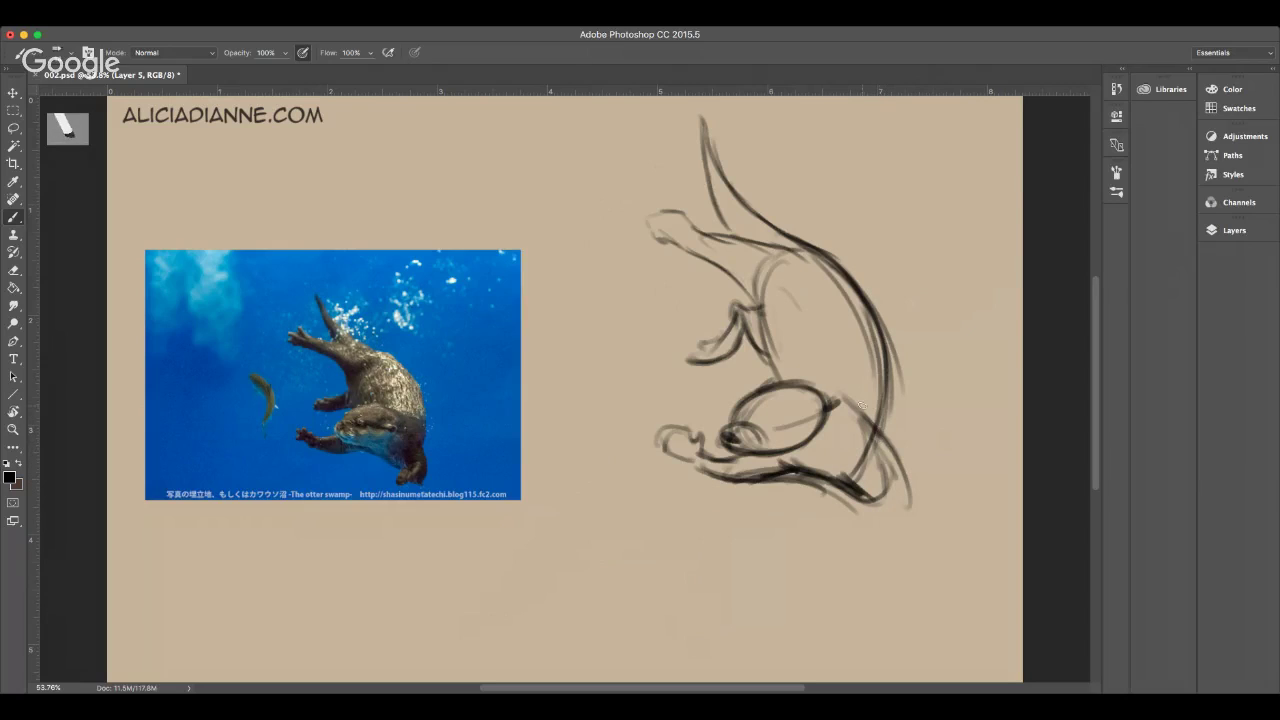
pyautogui.moveTo(862, 405)
pyautogui.mouseDown()
pyautogui.moveTo(896, 485)
pyautogui.moveTo(878, 486)
pyautogui.moveTo(896, 478)
pyautogui.moveTo(910, 518)
pyautogui.moveTo(880, 528)
pyautogui.moveTo(856, 503)
pyautogui.moveTo(826, 540)
pyautogui.moveTo(898, 516)
pyautogui.moveTo(866, 532)
pyautogui.moveTo(904, 488)
pyautogui.moveTo(854, 492)
pyautogui.mouseUp()
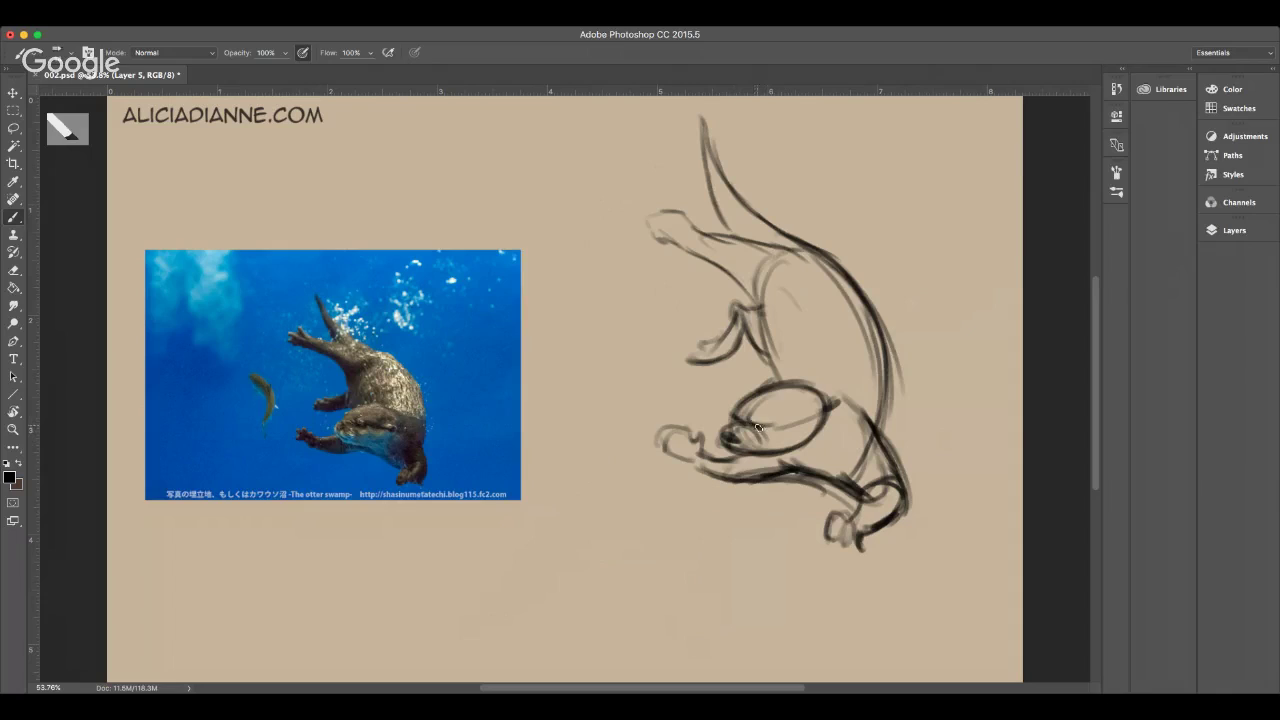
pyautogui.moveTo(765, 427); pyautogui.dragTo(776, 424)
pyautogui.moveTo(663, 451)
pyautogui.mouseDown()
pyautogui.moveTo(684, 424)
pyautogui.moveTo(678, 453)
pyautogui.moveTo(704, 463)
pyautogui.mouseUp()
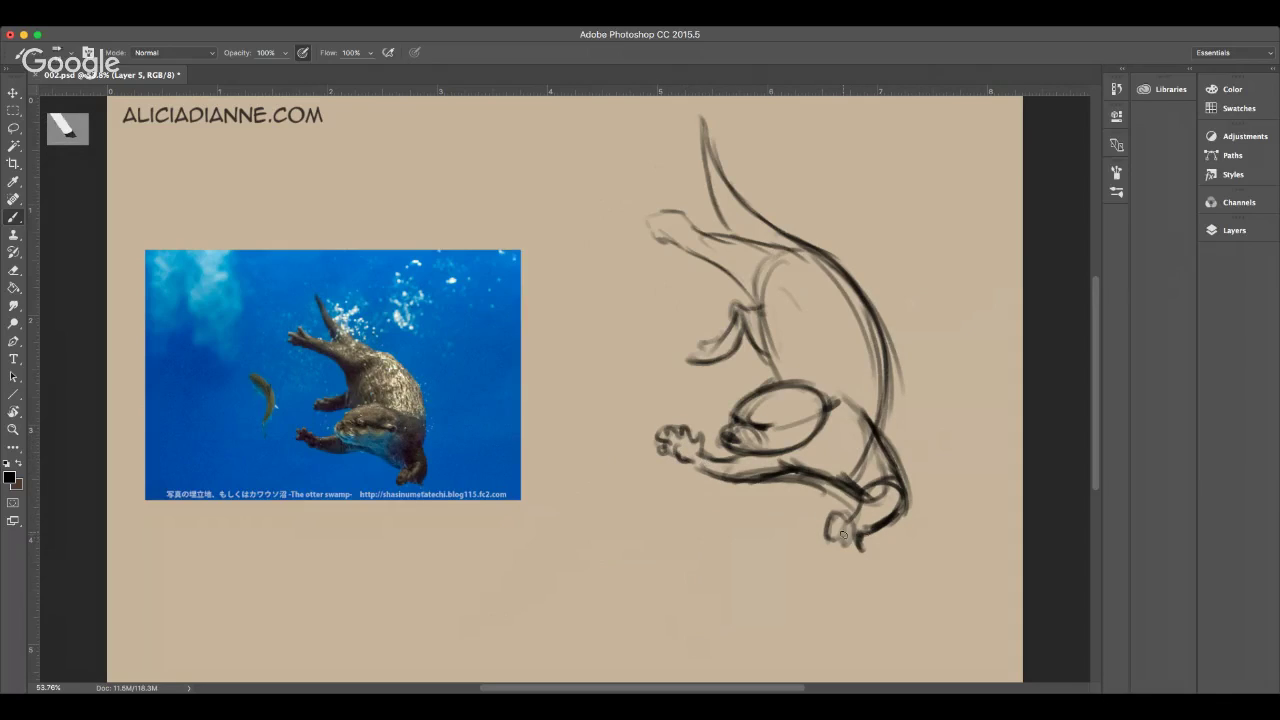
pyautogui.moveTo(839, 519)
pyautogui.mouseDown()
pyautogui.moveTo(828, 542)
pyautogui.moveTo(860, 548)
pyautogui.mouseUp()
# - Bring up the white-faced sea otter reference photo with Layer 4 active and save the document
pyautogui.click(1234, 230)
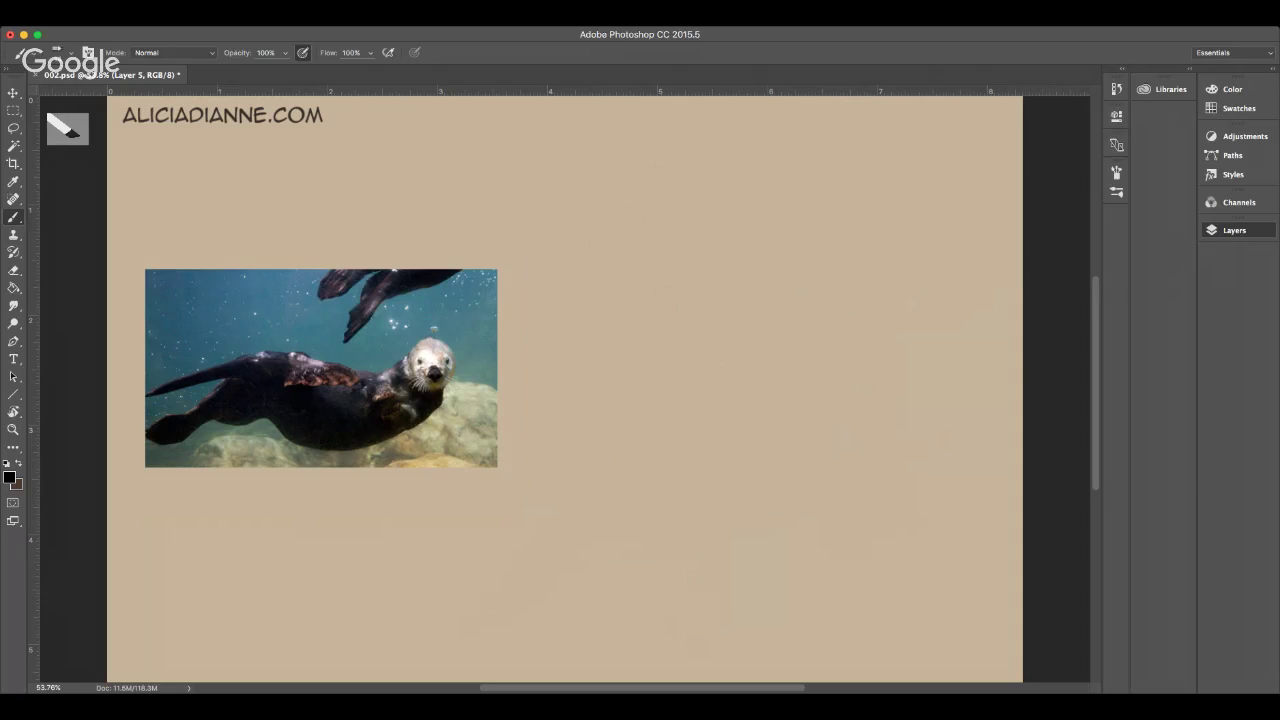
pyautogui.hotkey('alt', '[')
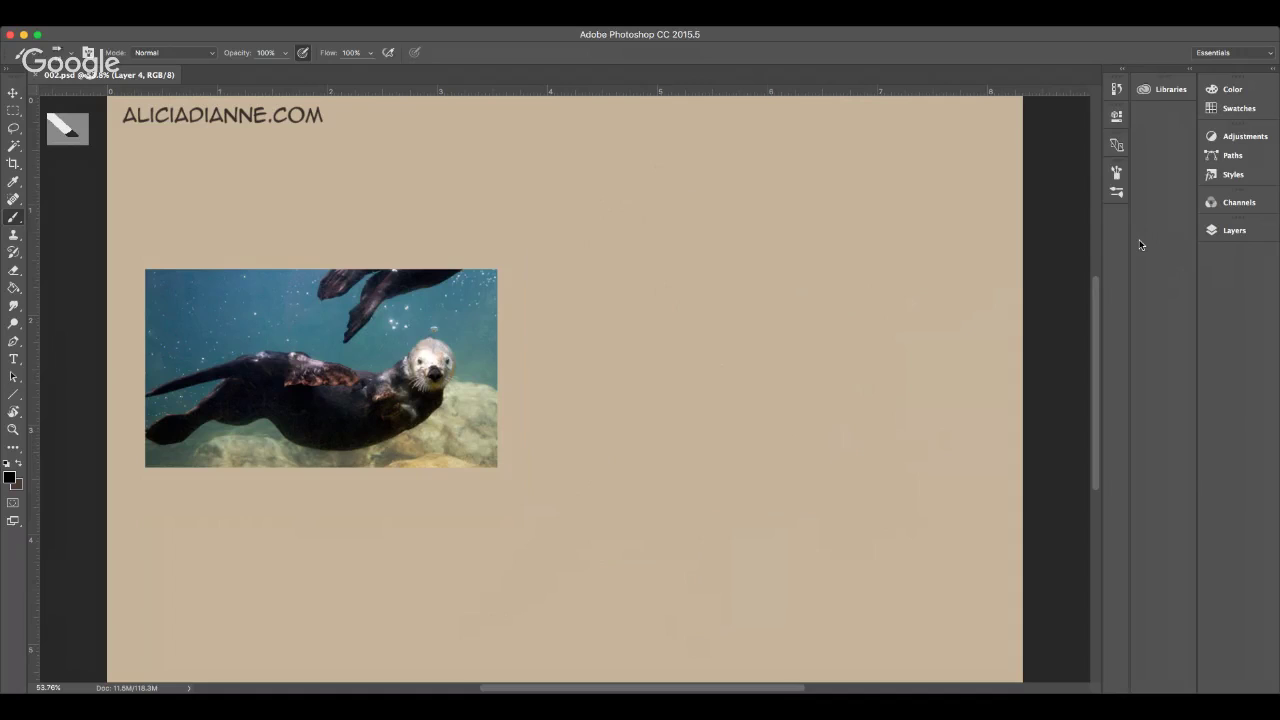
# - Block in the thirteenth otter's curved chest, long back line and rounded belly
pyautogui.moveTo(905, 322)
pyautogui.mouseDown()
pyautogui.moveTo(848, 390)
pyautogui.moveTo(925, 385)
pyautogui.moveTo(832, 476)
pyautogui.mouseUp()
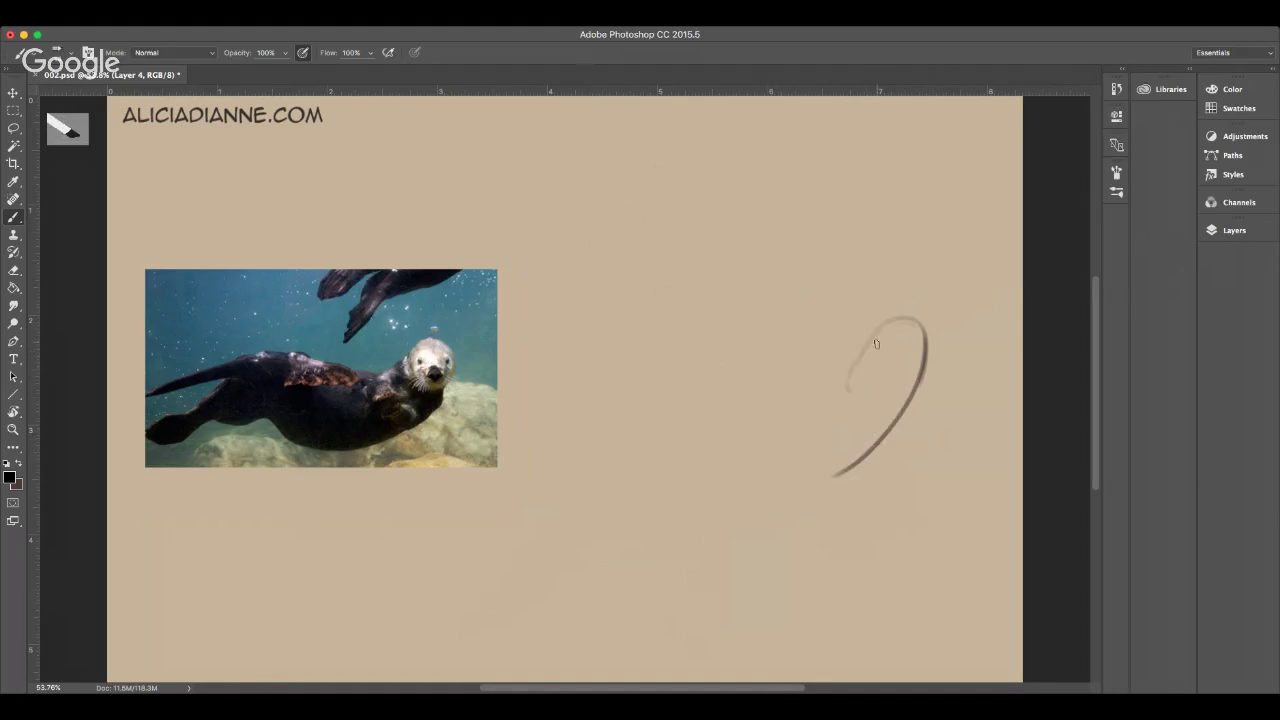
pyautogui.moveTo(876, 344)
pyautogui.mouseDown()
pyautogui.moveTo(743, 378)
pyautogui.moveTo(640, 375)
pyautogui.mouseUp()
pyautogui.moveTo(676, 378)
pyautogui.mouseDown()
pyautogui.moveTo(608, 410)
pyautogui.moveTo(676, 476)
pyautogui.moveTo(880, 440)
pyautogui.mouseUp()
pyautogui.moveTo(888, 451)
pyautogui.mouseDown()
pyautogui.moveTo(826, 380)
pyautogui.moveTo(778, 402)
pyautogui.moveTo(792, 394)
pyautogui.moveTo(784, 445)
pyautogui.moveTo(828, 476)
pyautogui.moveTo(914, 378)
pyautogui.mouseUp()
# - Draw the thirteenth otter's round head with a centre guideline, muzzle circle and dark nose, and darken the throat line
pyautogui.moveTo(902, 318)
pyautogui.mouseDown()
pyautogui.moveTo(931, 336)
pyautogui.moveTo(915, 315)
pyautogui.moveTo(868, 359)
pyautogui.moveTo(920, 318)
pyautogui.mouseUp()
pyautogui.moveTo(860, 359)
pyautogui.mouseDown()
pyautogui.moveTo(932, 322)
pyautogui.moveTo(943, 363)
pyautogui.moveTo(900, 424)
pyautogui.mouseUp()
pyautogui.moveTo(937, 338); pyautogui.dragTo(828, 467)
pyautogui.moveTo(918, 320)
pyautogui.mouseDown()
pyautogui.moveTo(888, 314)
pyautogui.moveTo(880, 324)
pyautogui.moveTo(928, 330)
pyautogui.moveTo(866, 356)
pyautogui.moveTo(908, 393)
pyautogui.mouseUp()
pyautogui.moveTo(876, 334)
pyautogui.mouseDown()
pyautogui.moveTo(873, 376)
pyautogui.moveTo(910, 394)
pyautogui.moveTo(932, 378)
pyautogui.moveTo(926, 354)
pyautogui.moveTo(928, 382)
pyautogui.moveTo(878, 376)
pyautogui.mouseUp()
pyautogui.moveTo(912, 318); pyautogui.dragTo(900, 360)
pyautogui.moveTo(866, 372)
pyautogui.mouseDown()
pyautogui.moveTo(910, 358)
pyautogui.moveTo(888, 370)
pyautogui.moveTo(908, 365)
pyautogui.moveTo(892, 384)
pyautogui.moveTo(896, 370)
pyautogui.moveTo(905, 383)
pyautogui.mouseUp()
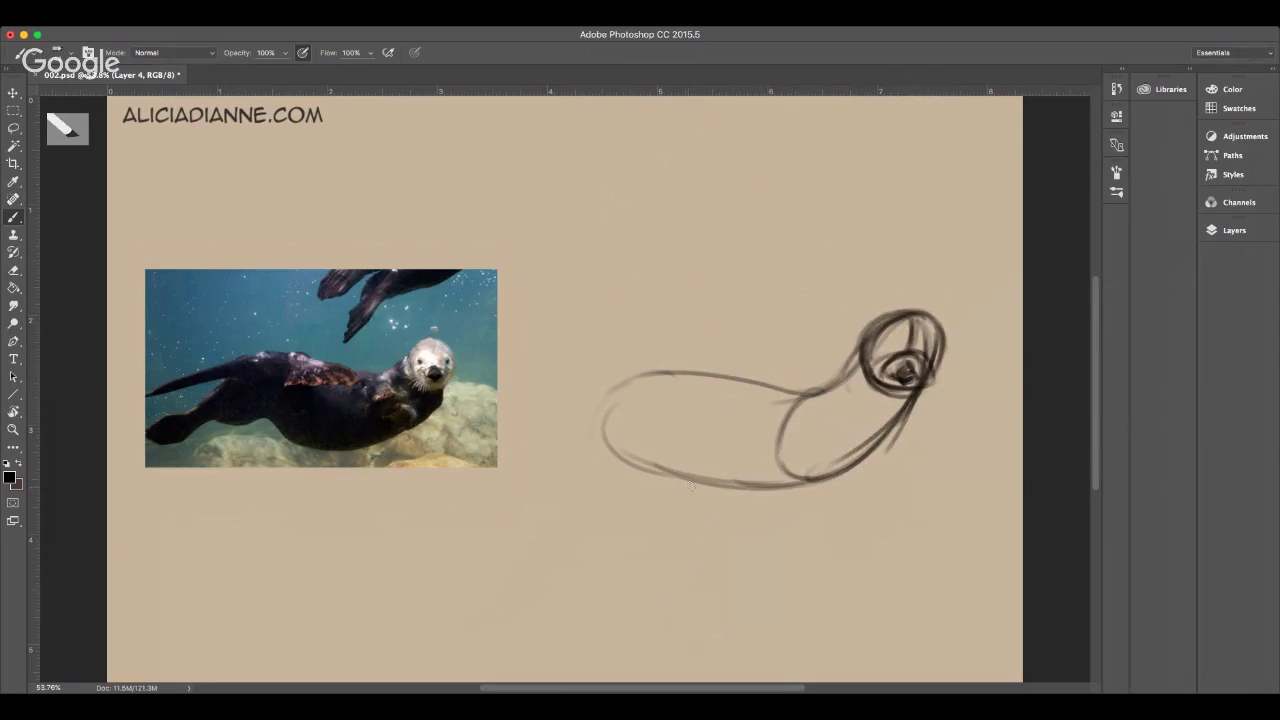
# - Sketch the thirteenth otter's front paw curled on its chest and the far foreleg under the throat
pyautogui.moveTo(806, 390)
pyautogui.mouseDown()
pyautogui.moveTo(776, 424)
pyautogui.moveTo(806, 432)
pyautogui.moveTo(790, 452)
pyautogui.moveTo(834, 448)
pyautogui.moveTo(823, 416)
pyautogui.moveTo(836, 424)
pyautogui.moveTo(794, 454)
pyautogui.moveTo(823, 445)
pyautogui.mouseUp()
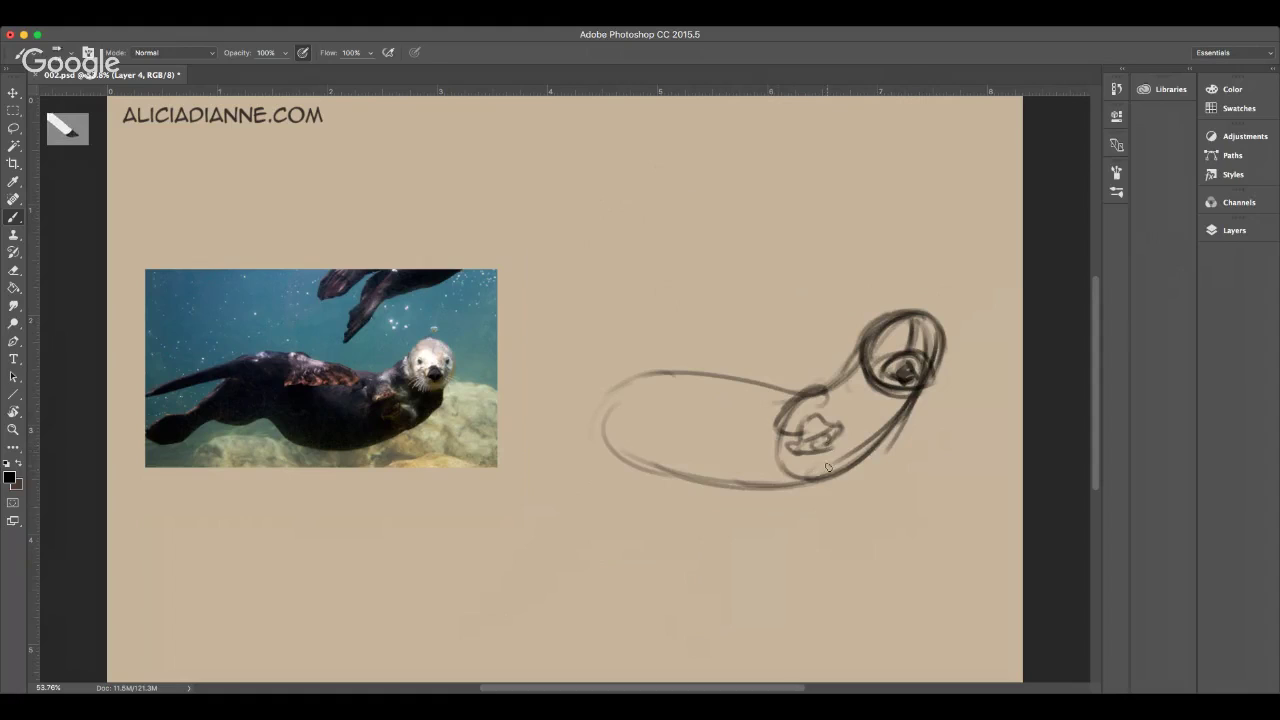
pyautogui.moveTo(817, 458)
pyautogui.mouseDown()
pyautogui.moveTo(814, 476)
pyautogui.moveTo(882, 438)
pyautogui.moveTo(866, 488)
pyautogui.mouseUp()
pyautogui.moveTo(900, 424); pyautogui.dragTo(848, 482)
# - Sketch the thirteenth otter's lower hind leg down to the ankle and the flat hind foot resting along its back
pyautogui.moveTo(598, 452)
pyautogui.mouseDown()
pyautogui.moveTo(566, 492)
pyautogui.moveTo(608, 502)
pyautogui.moveTo(591, 502)
pyautogui.moveTo(655, 470)
pyautogui.mouseUp()
pyautogui.moveTo(571, 492)
pyautogui.mouseDown()
pyautogui.moveTo(548, 522)
pyautogui.moveTo(550, 510)
pyautogui.mouseUp()
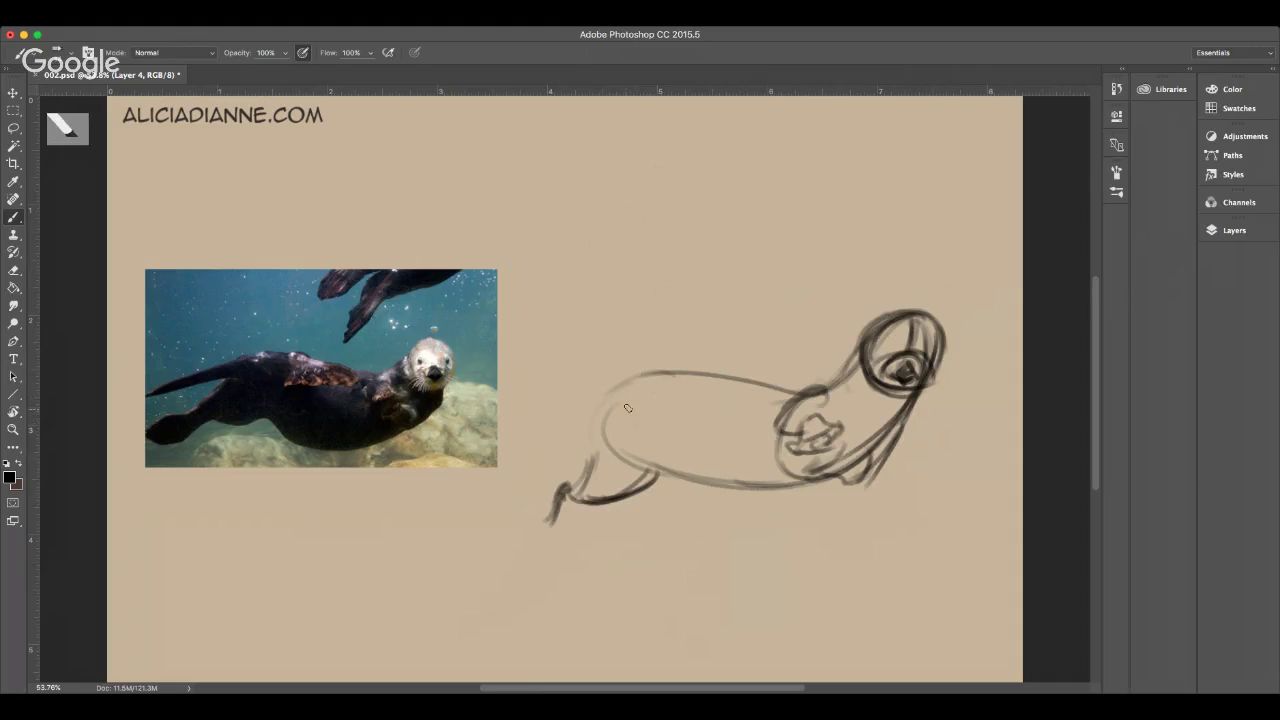
pyautogui.moveTo(624, 372)
pyautogui.mouseDown()
pyautogui.moveTo(662, 404)
pyautogui.moveTo(705, 359)
pyautogui.moveTo(721, 377)
pyautogui.moveTo(689, 397)
pyautogui.mouseUp()
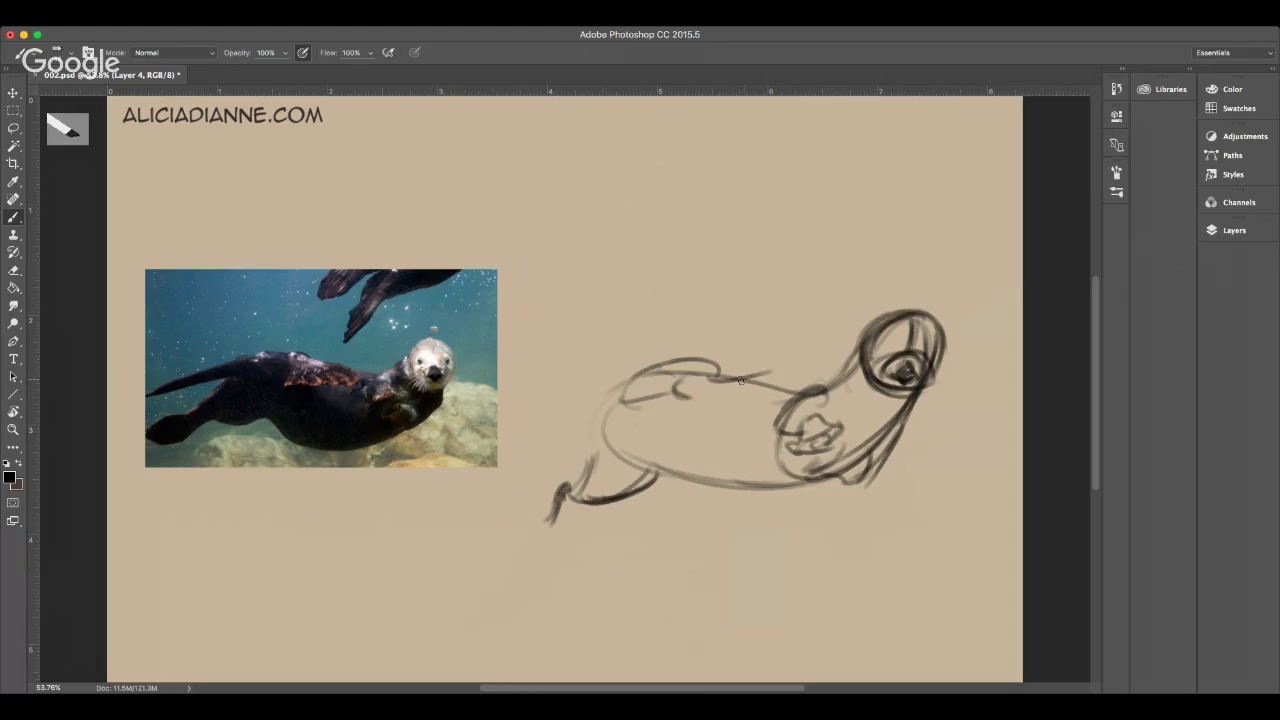
pyautogui.moveTo(741, 380); pyautogui.dragTo(786, 390)
pyautogui.moveTo(706, 410); pyautogui.dragTo(778, 383)
# - Draw the thirteenth otter's long pointed tail flowing from the belly line, and finish the lower hind foot and hip contour
pyautogui.moveTo(640, 377)
pyautogui.mouseDown()
pyautogui.moveTo(531, 402)
pyautogui.moveTo(497, 438)
pyautogui.mouseUp()
pyautogui.moveTo(554, 386)
pyautogui.mouseDown()
pyautogui.moveTo(462, 480)
pyautogui.moveTo(552, 427)
pyautogui.mouseUp()
pyautogui.moveTo(480, 464)
pyautogui.mouseDown()
pyautogui.moveTo(560, 423)
pyautogui.moveTo(712, 477)
pyautogui.moveTo(830, 467)
pyautogui.mouseUp()
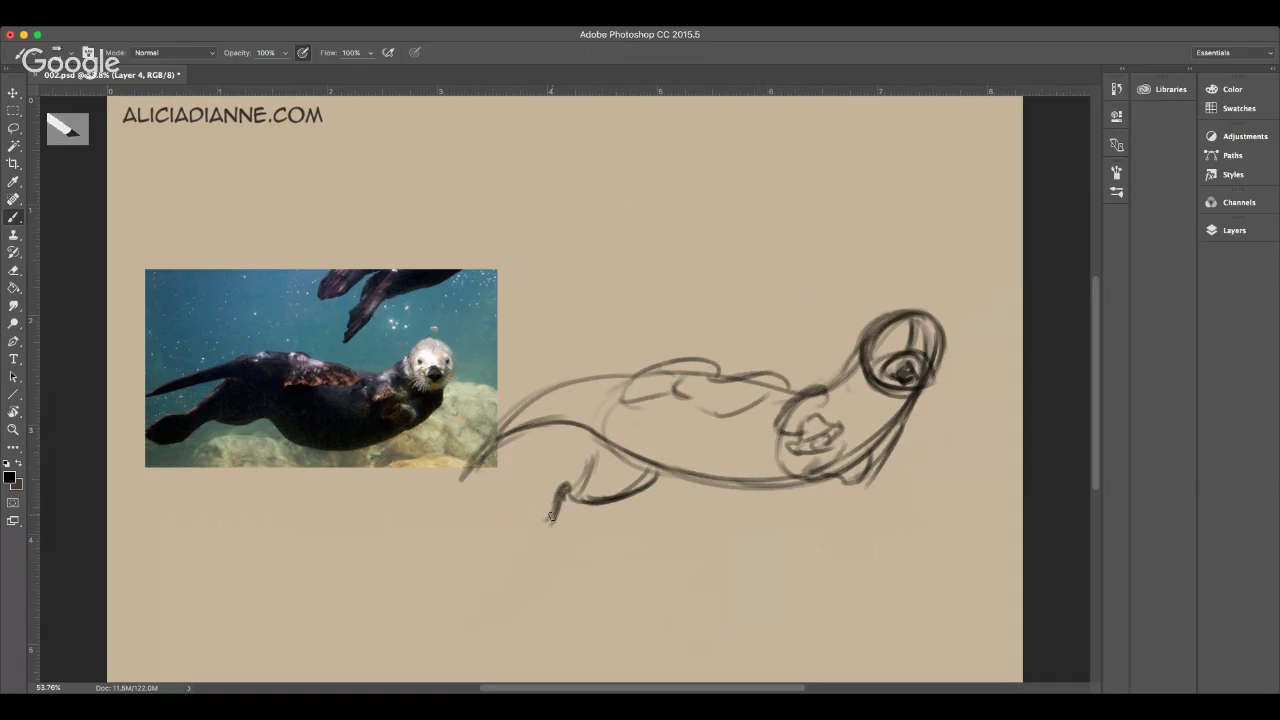
pyautogui.moveTo(597, 453)
pyautogui.mouseDown()
pyautogui.moveTo(547, 537)
pyautogui.moveTo(506, 522)
pyautogui.moveTo(490, 540)
pyautogui.moveTo(530, 560)
pyautogui.moveTo(565, 503)
pyautogui.mouseUp()
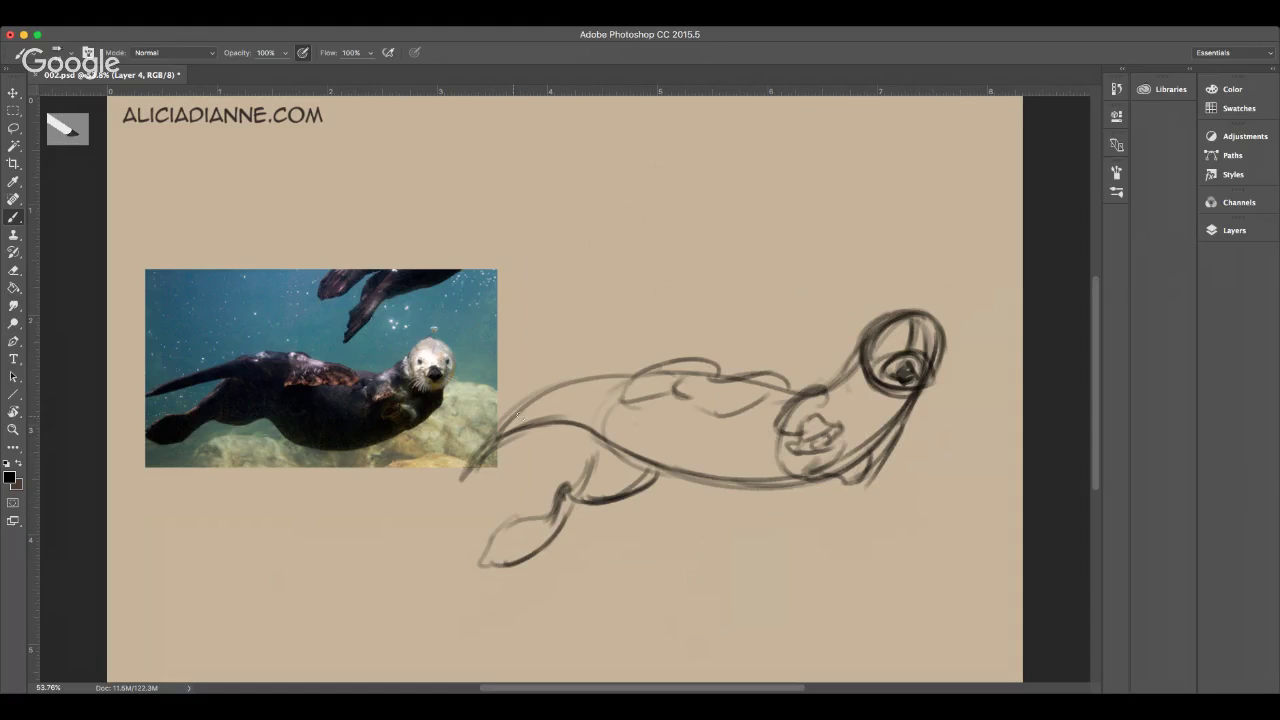
pyautogui.moveTo(484, 444)
pyautogui.mouseDown()
pyautogui.moveTo(472, 486)
pyautogui.moveTo(441, 495)
pyautogui.moveTo(480, 470)
pyautogui.moveTo(449, 493)
pyautogui.moveTo(486, 436)
pyautogui.moveTo(474, 472)
pyautogui.moveTo(494, 438)
pyautogui.moveTo(576, 386)
pyautogui.mouseUp()
pyautogui.moveTo(485, 463)
pyautogui.mouseDown()
pyautogui.moveTo(563, 426)
pyautogui.moveTo(600, 436)
pyautogui.mouseUp()
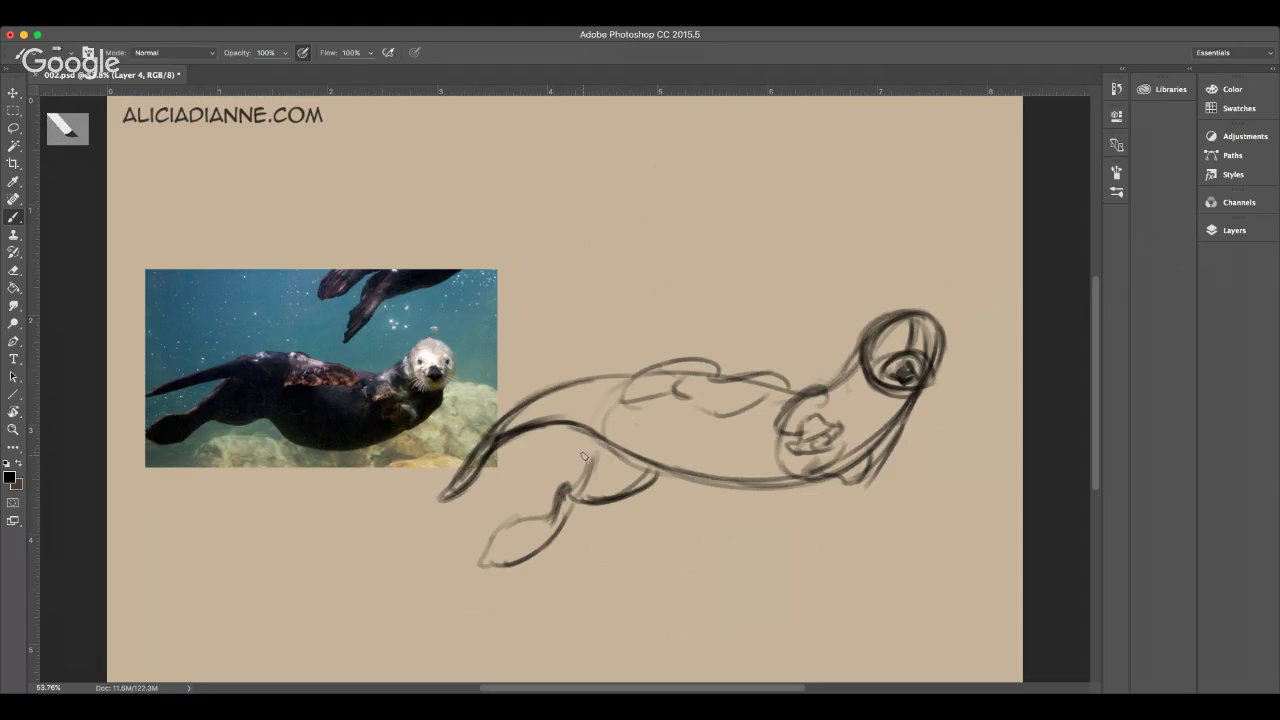
pyautogui.moveTo(638, 372)
pyautogui.mouseDown()
pyautogui.moveTo(597, 445)
pyautogui.moveTo(629, 385)
pyautogui.moveTo(601, 413)
pyautogui.moveTo(610, 391)
pyautogui.moveTo(587, 466)
pyautogui.moveTo(590, 432)
pyautogui.moveTo(559, 489)
pyautogui.moveTo(593, 498)
pyautogui.moveTo(575, 498)
pyautogui.moveTo(632, 487)
pyautogui.moveTo(660, 472)
pyautogui.mouseUp()
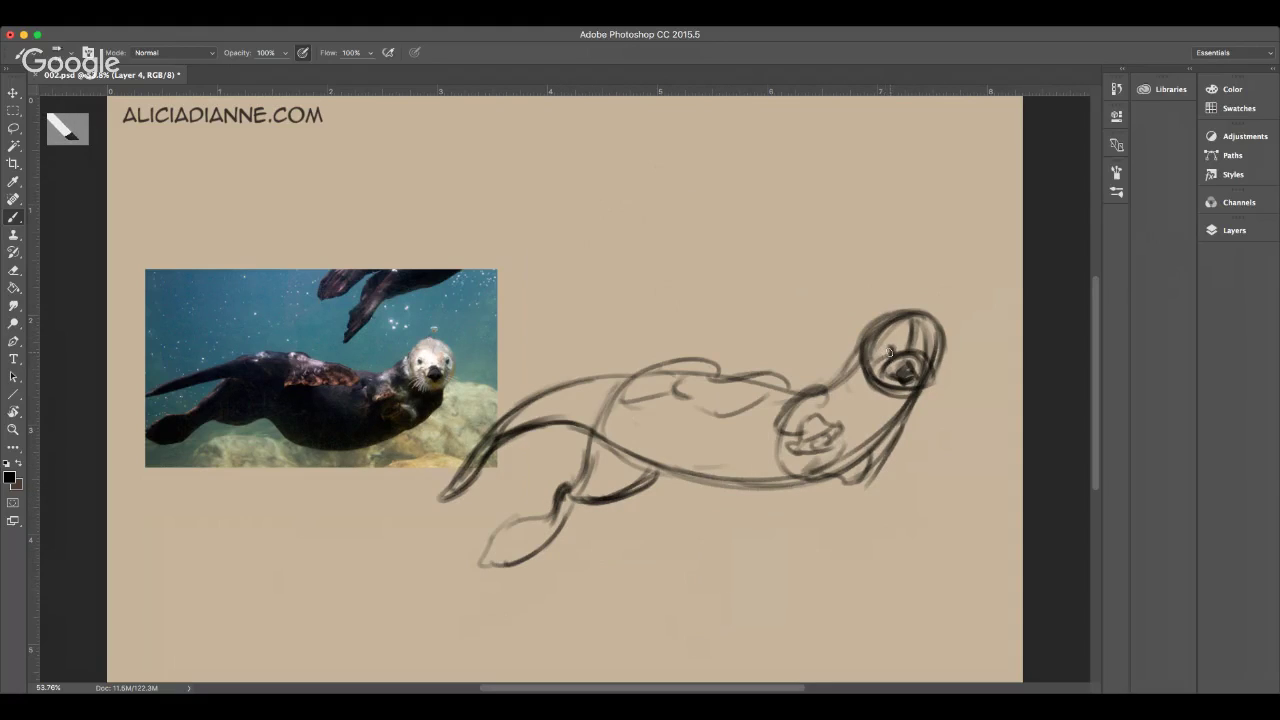
# - Add the thirteenth otter's eyes, ears and cheek whiskers, and darken the edge of the foot on its back
pyautogui.moveTo(880, 349); pyautogui.dragTo(927, 352)
pyautogui.moveTo(868, 322)
pyautogui.mouseDown()
pyautogui.moveTo(864, 352)
pyautogui.moveTo(900, 397)
pyautogui.moveTo(867, 399)
pyautogui.moveTo(936, 410)
pyautogui.moveTo(921, 398)
pyautogui.mouseUp()
pyautogui.moveTo(874, 321)
pyautogui.mouseDown()
pyautogui.moveTo(907, 300)
pyautogui.moveTo(931, 316)
pyautogui.moveTo(928, 377)
pyautogui.moveTo(948, 343)
pyautogui.mouseUp()
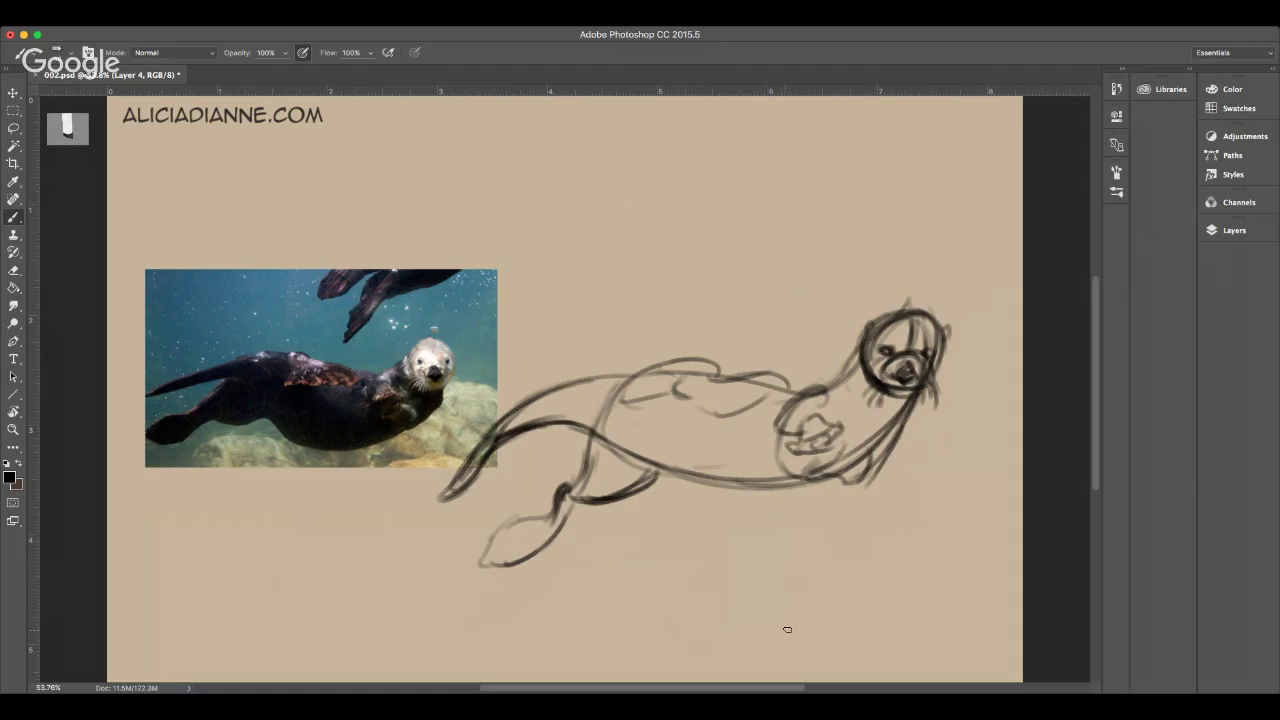
pyautogui.moveTo(688, 396)
pyautogui.mouseDown()
pyautogui.moveTo(718, 413)
pyautogui.moveTo(760, 386)
pyautogui.mouseUp()
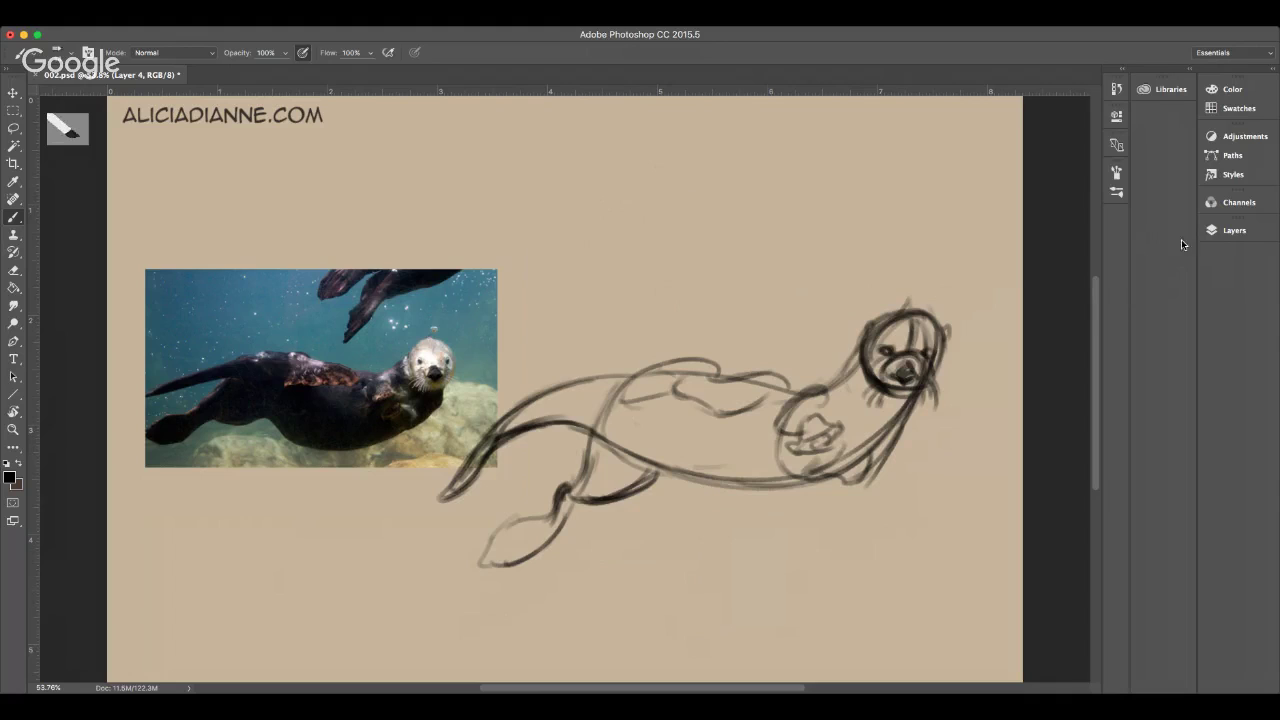
# - Bring up the reference photo of the sea otter floating on its back, with Layer 3 active
pyautogui.click(1232, 230)
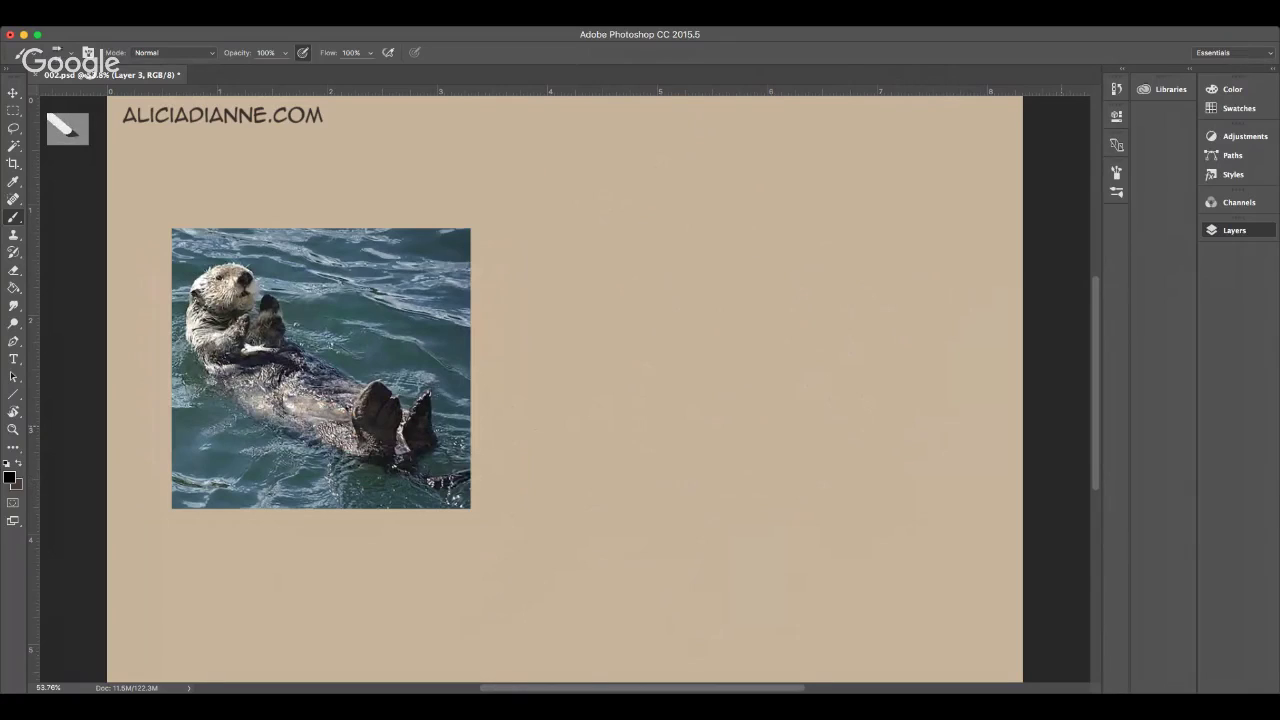
pyautogui.press('super+s')
pyautogui.press('super+z')
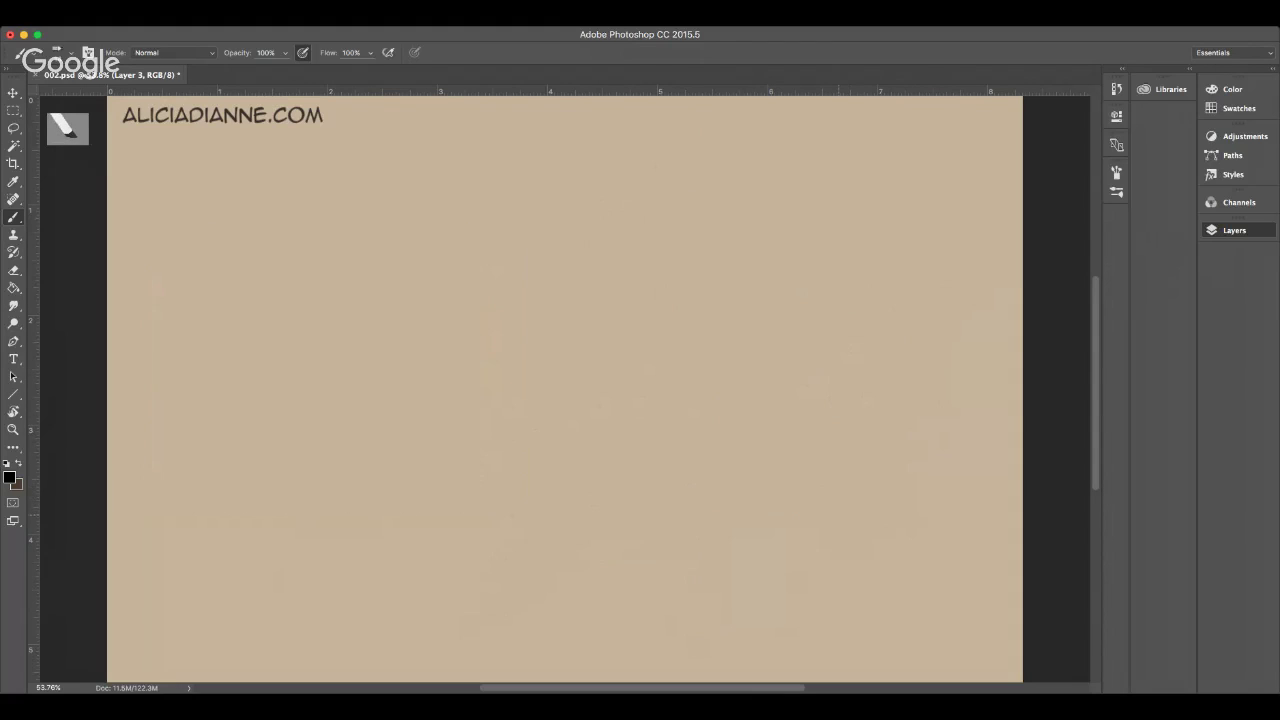
pyautogui.press('super+z')
pyautogui.press('super+v')
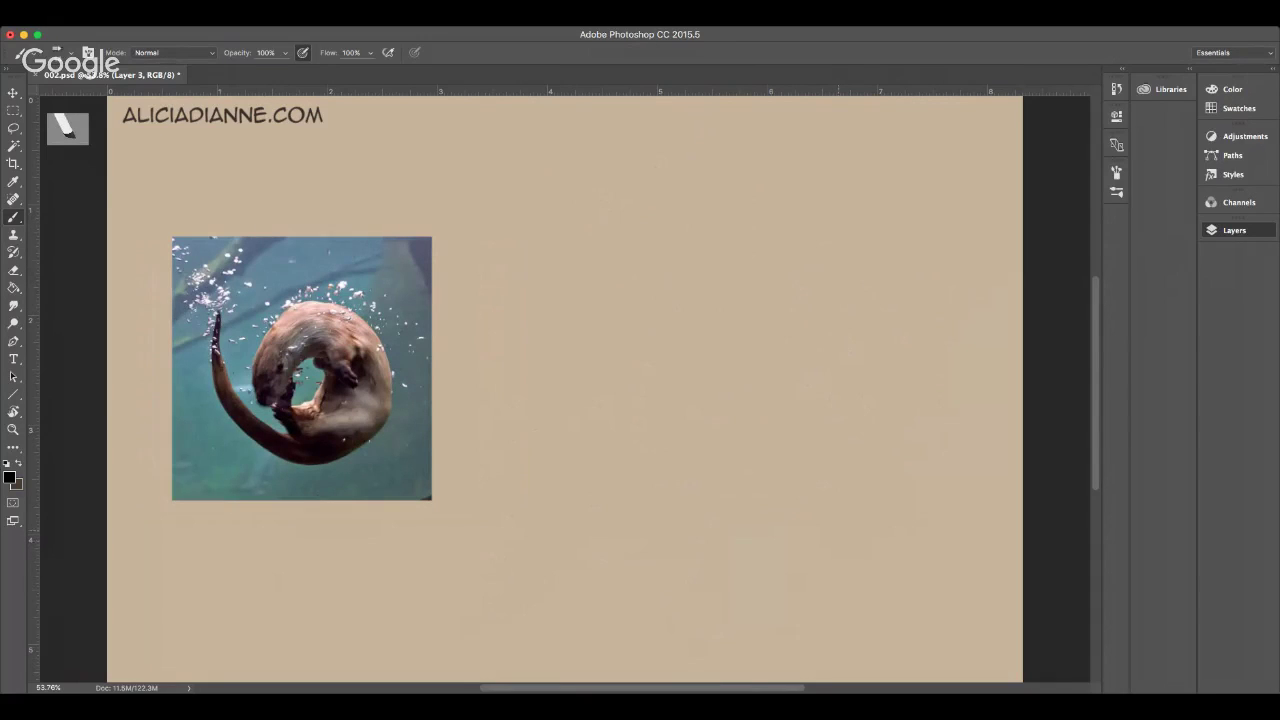
pyautogui.press('super+z')
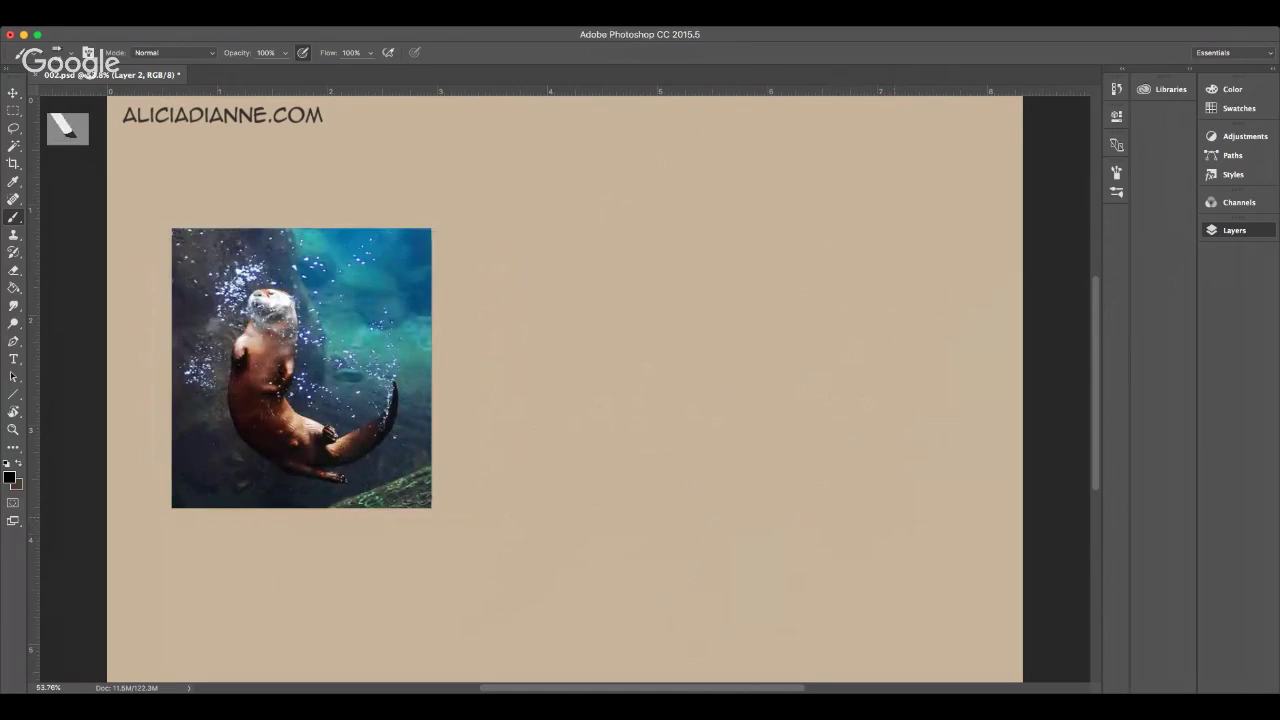
pyautogui.hotkey('alt', '[')
pyautogui.press('super+comma')
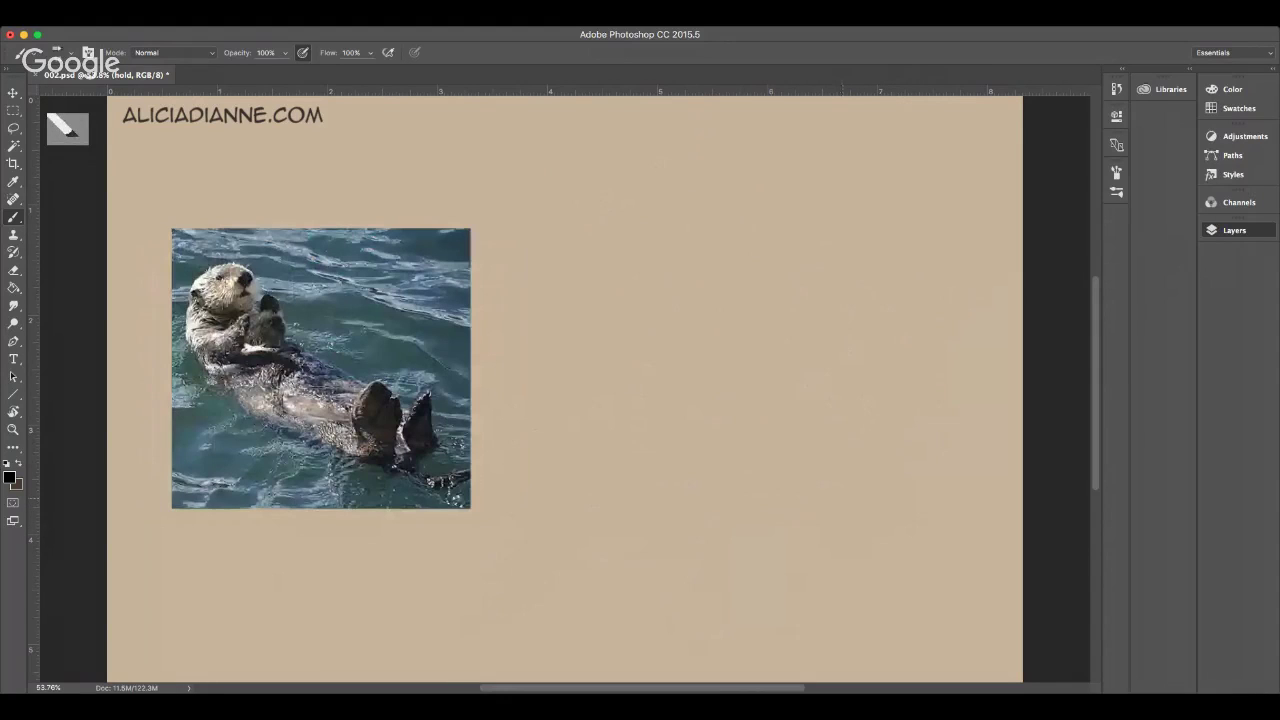
pyautogui.press('super+z')
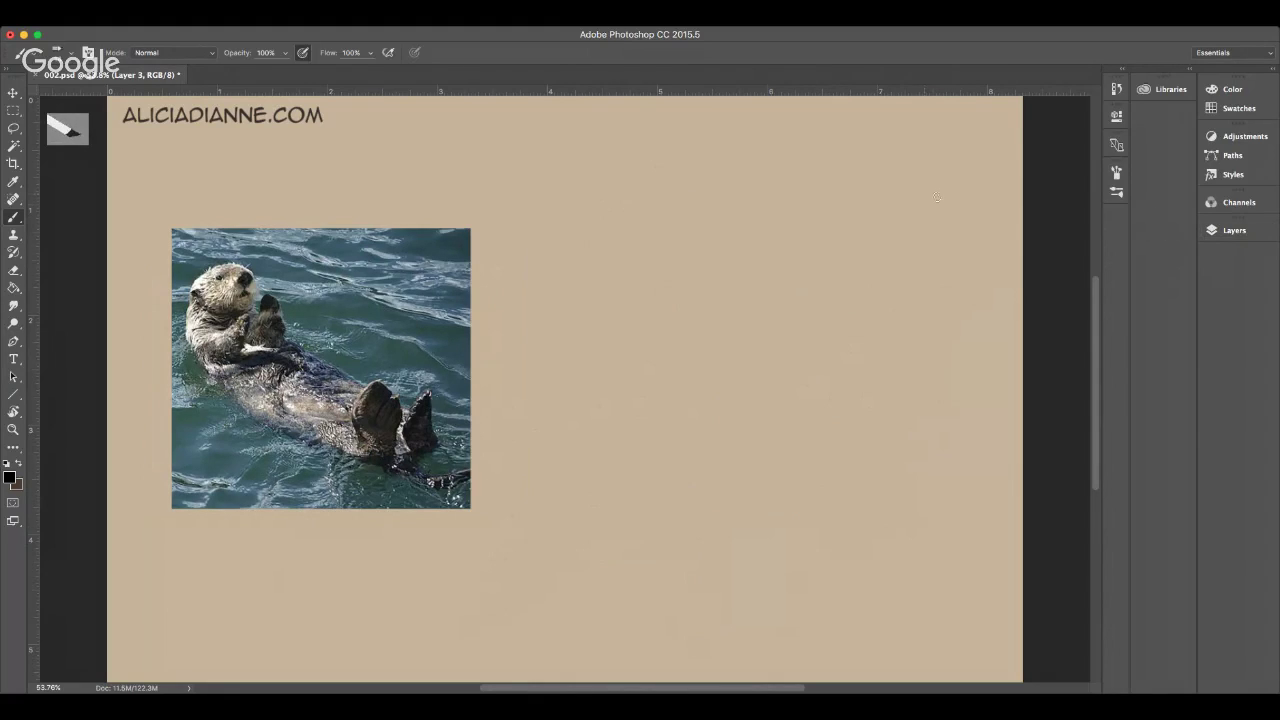
# - Sketch the fourteenth otter's domed head and the back and belly lines of its reclining body
pyautogui.moveTo(582, 325); pyautogui.dragTo(649, 220)
pyautogui.moveTo(598, 283); pyautogui.dragTo(700, 285)
pyautogui.moveTo(627, 235); pyautogui.dragTo(708, 246)
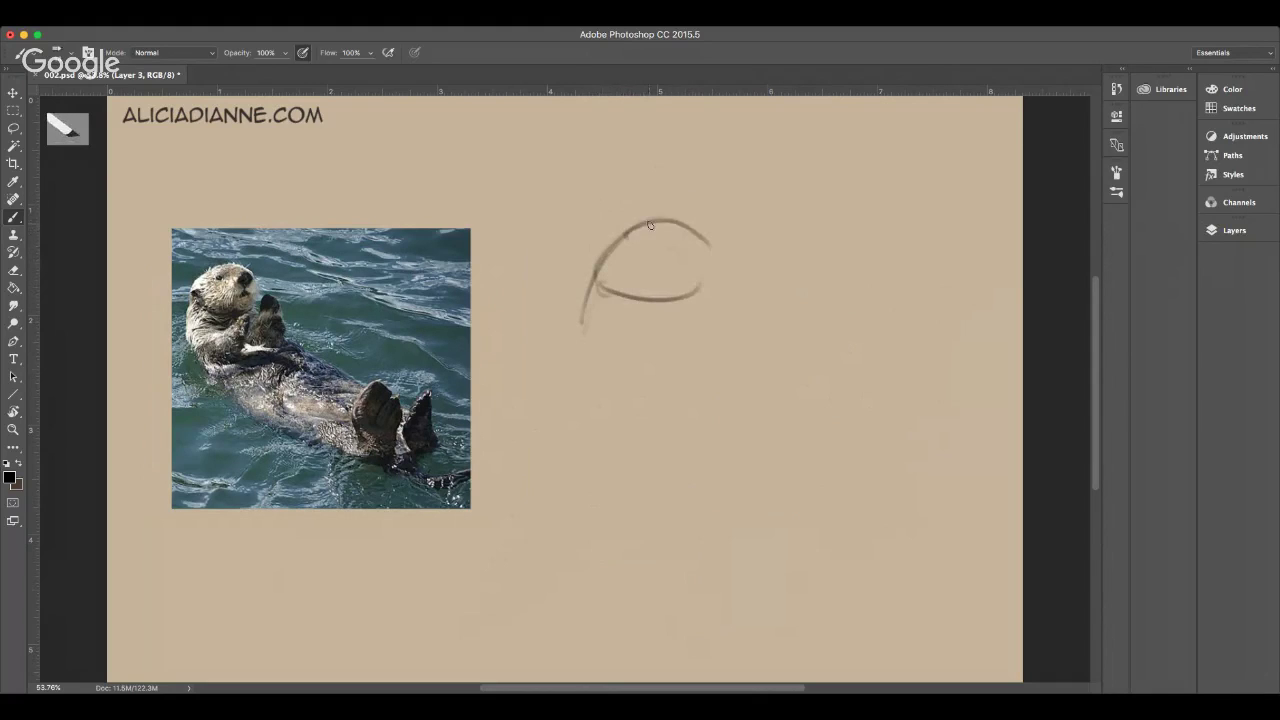
pyautogui.moveTo(619, 245)
pyautogui.mouseDown()
pyautogui.moveTo(707, 238)
pyautogui.moveTo(700, 275)
pyautogui.moveTo(700, 264)
pyautogui.mouseUp()
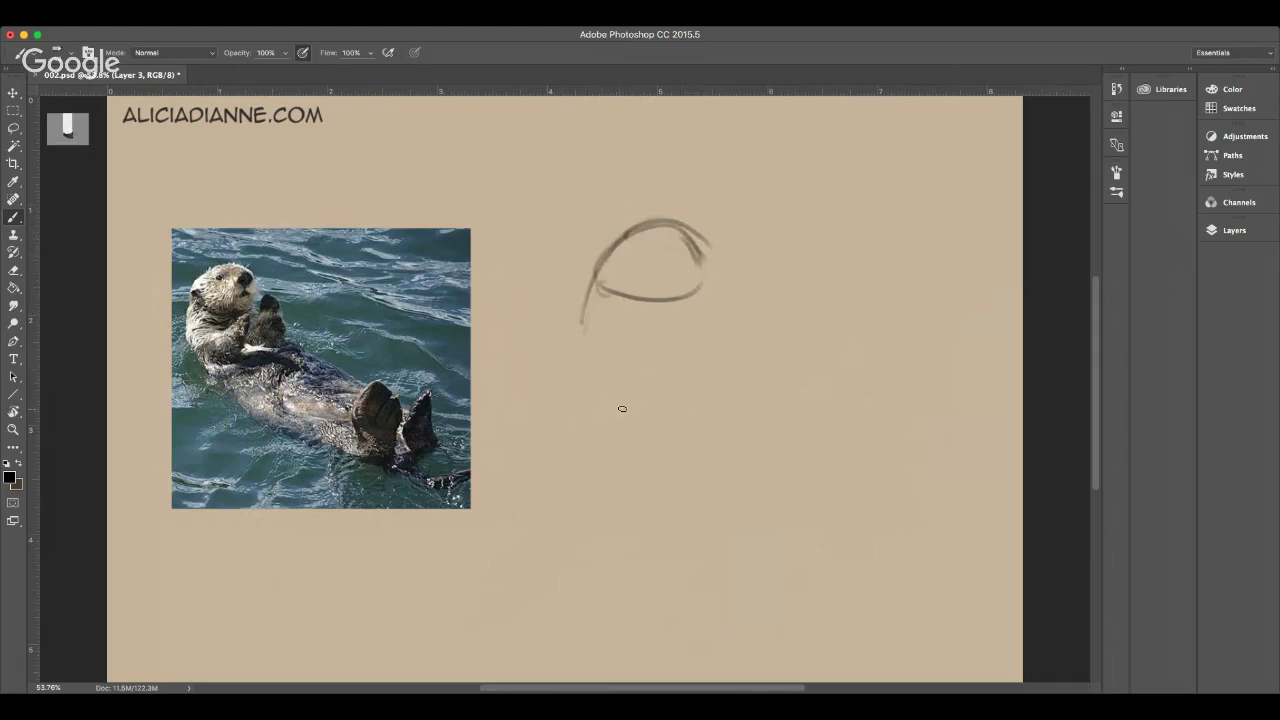
pyautogui.moveTo(592, 350)
pyautogui.mouseDown()
pyautogui.moveTo(766, 466)
pyautogui.moveTo(649, 412)
pyautogui.moveTo(794, 472)
pyautogui.mouseUp()
pyautogui.moveTo(657, 326)
pyautogui.mouseDown()
pyautogui.moveTo(736, 330)
pyautogui.moveTo(764, 374)
pyautogui.mouseUp()
pyautogui.moveTo(700, 318); pyautogui.dragTo(796, 393)
# - Sketch the fourteenth otter's bent arm and raised front paw, and its two upturned hind feet
pyautogui.moveTo(598, 312)
pyautogui.mouseDown()
pyautogui.moveTo(596, 356)
pyautogui.moveTo(628, 376)
pyautogui.mouseUp()
pyautogui.moveTo(644, 316)
pyautogui.mouseDown()
pyautogui.moveTo(632, 370)
pyautogui.moveTo(658, 316)
pyautogui.mouseUp()
pyautogui.moveTo(628, 374)
pyautogui.mouseDown()
pyautogui.moveTo(678, 298)
pyautogui.moveTo(680, 331)
pyautogui.mouseUp()
pyautogui.moveTo(719, 281)
pyautogui.mouseDown()
pyautogui.moveTo(715, 300)
pyautogui.moveTo(732, 272)
pyautogui.moveTo(720, 302)
pyautogui.moveTo(733, 329)
pyautogui.mouseUp()
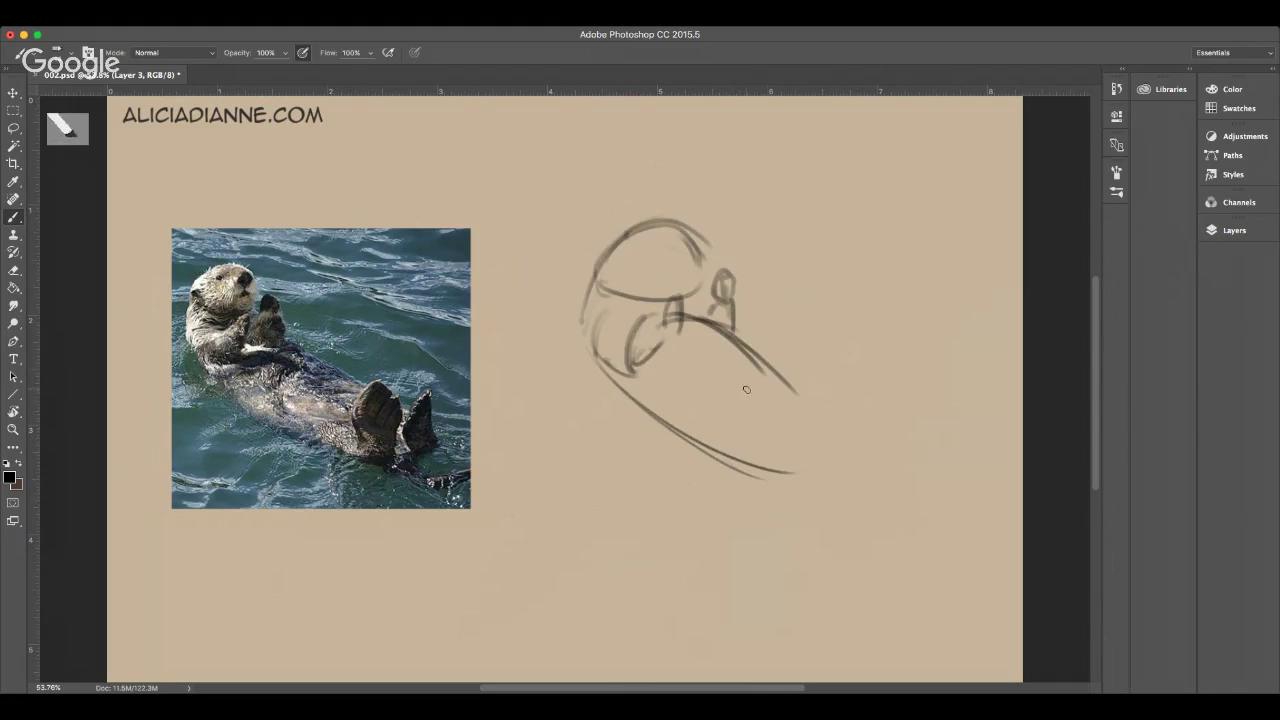
pyautogui.moveTo(750, 407)
pyautogui.mouseDown()
pyautogui.moveTo(776, 441)
pyautogui.moveTo(745, 461)
pyautogui.moveTo(795, 463)
pyautogui.moveTo(800, 445)
pyautogui.moveTo(771, 431)
pyautogui.moveTo(795, 447)
pyautogui.moveTo(773, 385)
pyautogui.moveTo(765, 400)
pyautogui.moveTo(791, 364)
pyautogui.moveTo(815, 364)
pyautogui.moveTo(820, 486)
pyautogui.mouseUp()
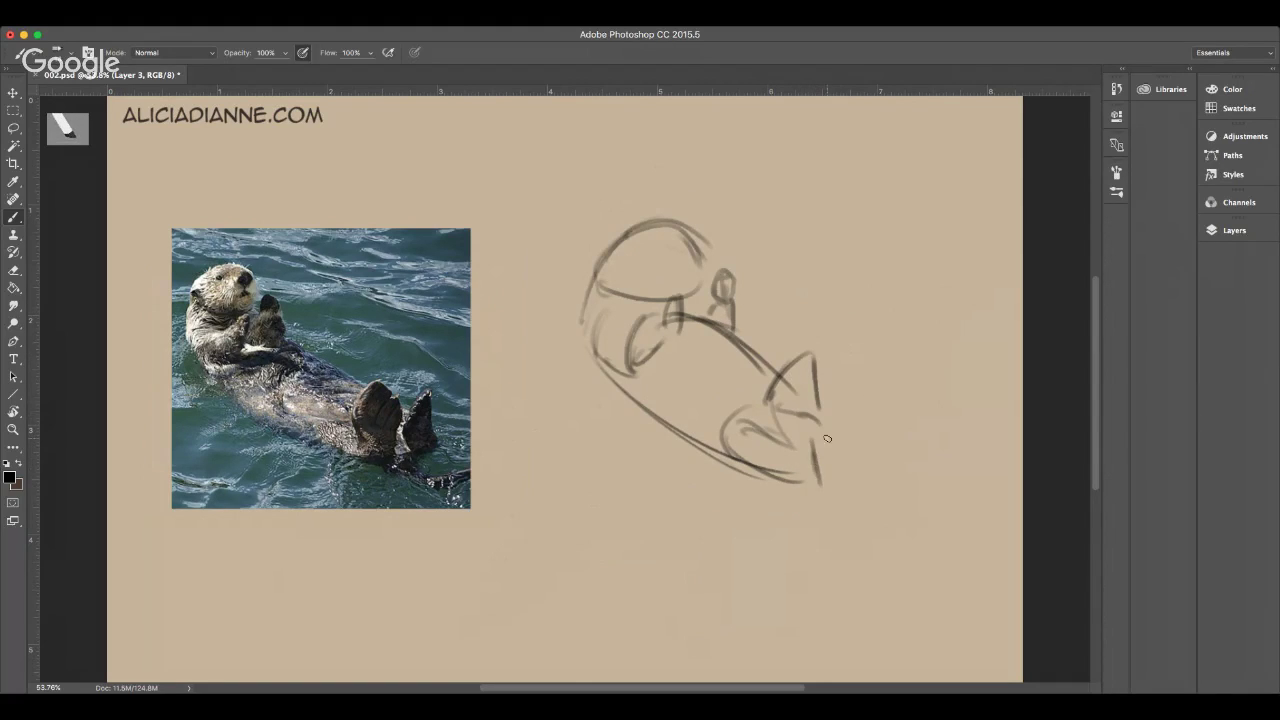
pyautogui.moveTo(827, 438)
pyautogui.mouseDown()
pyautogui.moveTo(857, 375)
pyautogui.moveTo(871, 426)
pyautogui.moveTo(830, 438)
pyautogui.moveTo(869, 372)
pyautogui.moveTo(851, 407)
pyautogui.moveTo(855, 449)
pyautogui.moveTo(862, 409)
pyautogui.moveTo(857, 479)
pyautogui.moveTo(865, 400)
pyautogui.mouseUp()
pyautogui.moveTo(882, 210)
pyautogui.mouseDown()
pyautogui.moveTo(898, 253)
pyautogui.moveTo(885, 241)
pyautogui.moveTo(864, 257)
pyautogui.moveTo(897, 260)
pyautogui.moveTo(893, 285)
pyautogui.moveTo(909, 292)
pyautogui.moveTo(951, 240)
pyautogui.moveTo(906, 228)
pyautogui.mouseUp()
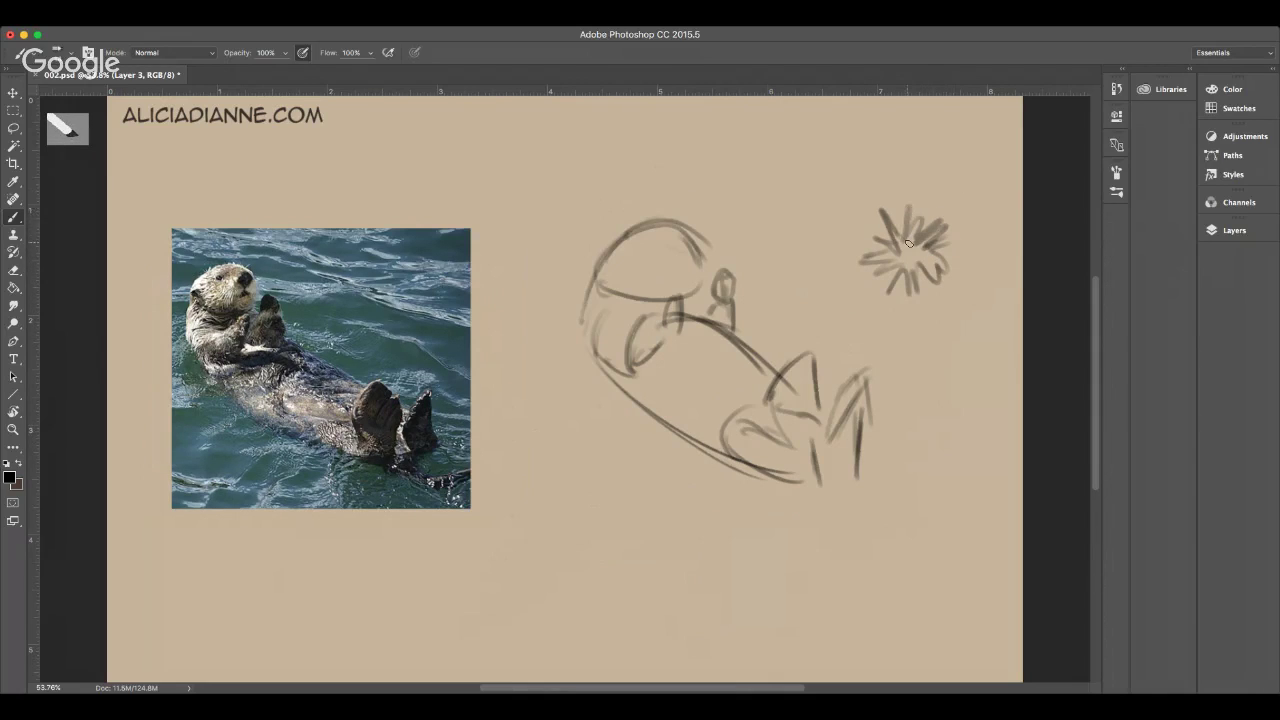
pyautogui.press('super+z')
pyautogui.press('super+z')
pyautogui.press('super+z')
pyautogui.press('alt+super+z')
pyautogui.press('alt+super+z')
pyautogui.press('alt+super+z')
pyautogui.press('alt+super+z')
pyautogui.press('alt+super+z')
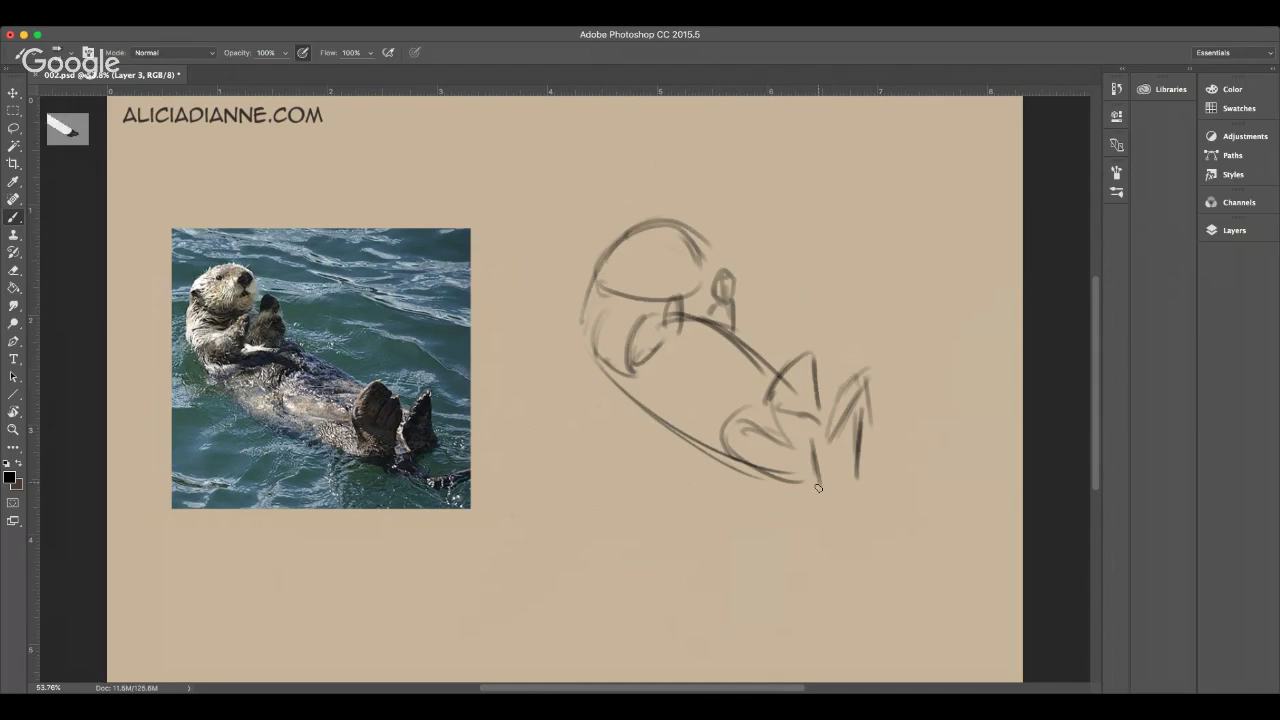
# - Draw the fourteenth otter's tail curving out beneath the hind feet to a pointed tip
pyautogui.moveTo(768, 488)
pyautogui.mouseDown()
pyautogui.moveTo(872, 524)
pyautogui.moveTo(938, 501)
pyautogui.mouseUp()
pyautogui.moveTo(851, 496)
pyautogui.mouseDown()
pyautogui.moveTo(918, 490)
pyautogui.moveTo(963, 517)
pyautogui.mouseUp()
pyautogui.moveTo(870, 512); pyautogui.dragTo(918, 511)
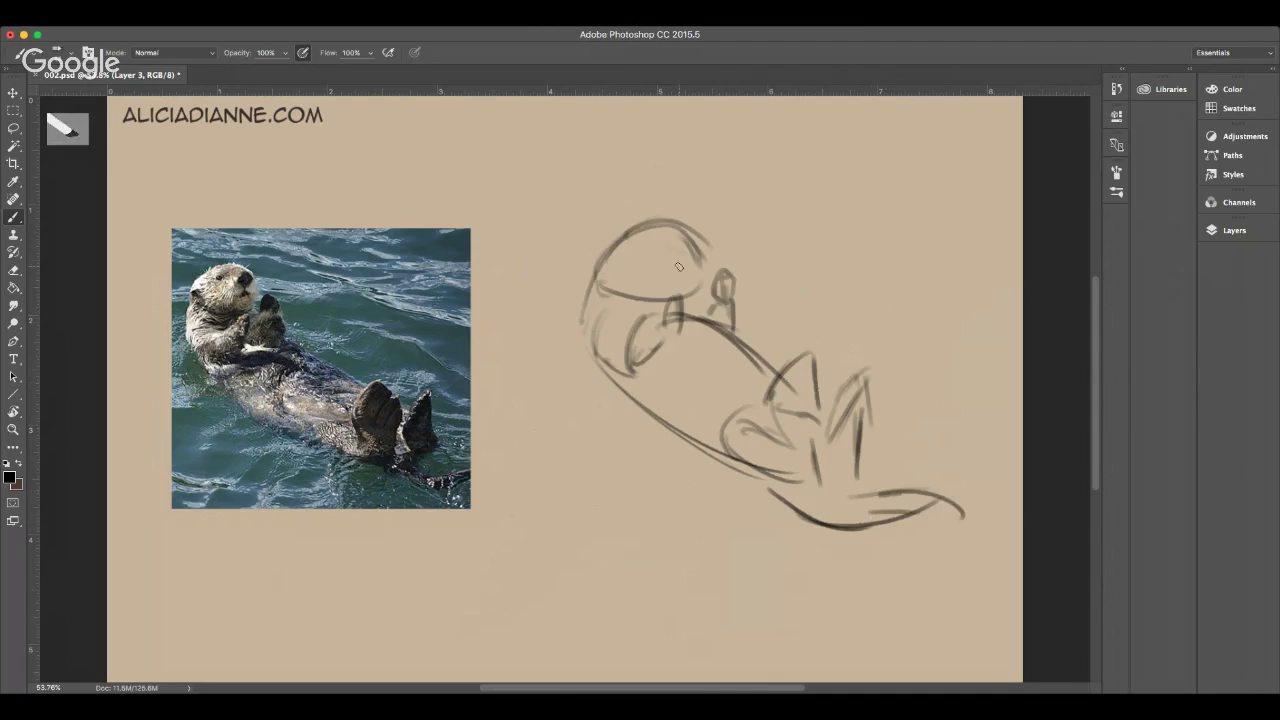
# - Strengthen the fourteenth otter's jaw, back of the neck, arm and upper belly contours
pyautogui.moveTo(596, 294)
pyautogui.mouseDown()
pyautogui.moveTo(660, 234)
pyautogui.moveTo(687, 258)
pyautogui.moveTo(632, 266)
pyautogui.moveTo(643, 284)
pyautogui.moveTo(644, 263)
pyautogui.moveTo(674, 239)
pyautogui.moveTo(642, 282)
pyautogui.mouseUp()
pyautogui.moveTo(672, 236)
pyautogui.mouseDown()
pyautogui.moveTo(645, 286)
pyautogui.moveTo(694, 274)
pyautogui.moveTo(676, 290)
pyautogui.moveTo(684, 298)
pyautogui.moveTo(648, 303)
pyautogui.moveTo(748, 350)
pyautogui.mouseUp()
pyautogui.moveTo(682, 296); pyautogui.dragTo(754, 352)
pyautogui.moveTo(586, 306); pyautogui.dragTo(594, 357)
pyautogui.moveTo(596, 284)
pyautogui.mouseDown()
pyautogui.moveTo(614, 371)
pyautogui.moveTo(598, 285)
pyautogui.moveTo(586, 322)
pyautogui.moveTo(622, 376)
pyautogui.mouseUp()
pyautogui.moveTo(632, 322)
pyautogui.mouseDown()
pyautogui.moveTo(627, 364)
pyautogui.moveTo(641, 313)
pyautogui.mouseUp()
# - Draw the fourteenth otter's muzzle with a dark nose and mouth, and mark its eye and ear
pyautogui.moveTo(660, 251)
pyautogui.mouseDown()
pyautogui.moveTo(682, 250)
pyautogui.moveTo(666, 254)
pyautogui.moveTo(680, 278)
pyautogui.moveTo(671, 300)
pyautogui.mouseUp()
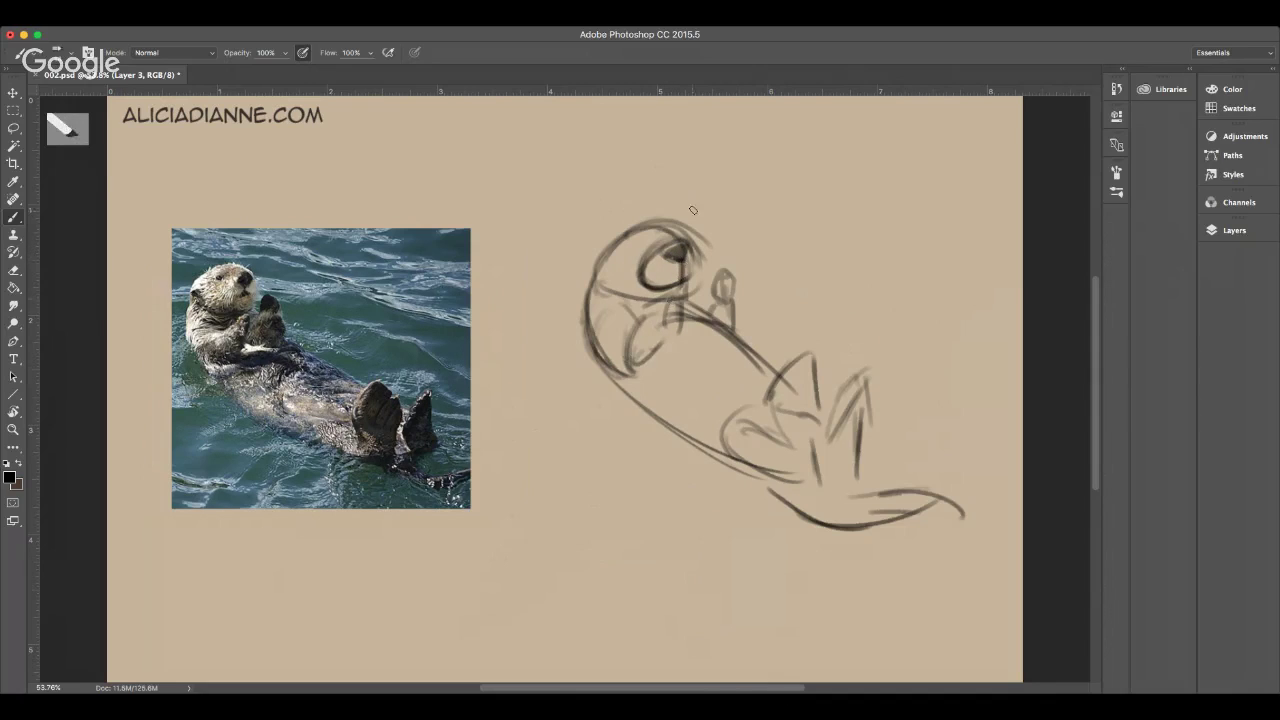
pyautogui.moveTo(643, 256)
pyautogui.mouseDown()
pyautogui.moveTo(630, 254)
pyautogui.moveTo(641, 232)
pyautogui.moveTo(636, 250)
pyautogui.moveTo(586, 262)
pyautogui.mouseUp()
pyautogui.moveTo(664, 282)
pyautogui.mouseDown()
pyautogui.moveTo(685, 281)
pyautogui.moveTo(666, 284)
pyautogui.mouseUp()
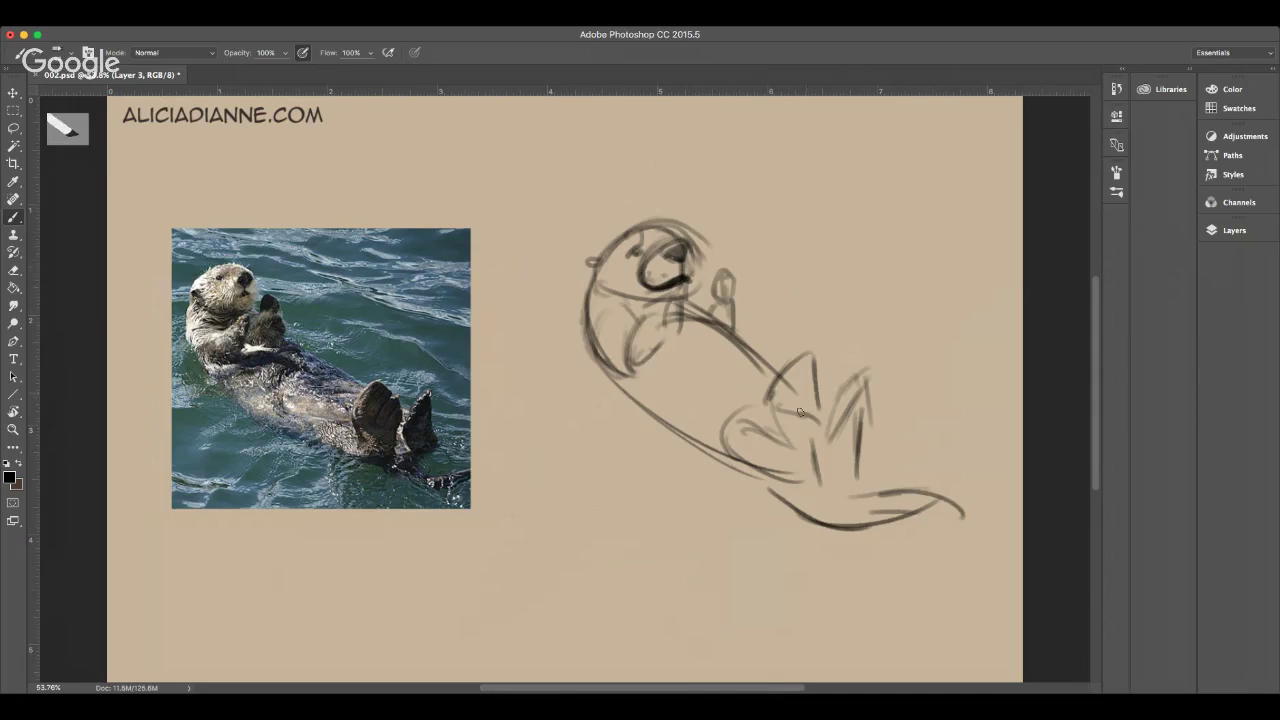
# - Add toe lines to the fourteenth otter's hind feet and darken its front paws and elbow area
pyautogui.moveTo(801, 364)
pyautogui.mouseDown()
pyautogui.moveTo(790, 405)
pyautogui.moveTo(852, 421)
pyautogui.moveTo(857, 442)
pyautogui.mouseUp()
pyautogui.moveTo(707, 289)
pyautogui.mouseDown()
pyautogui.moveTo(707, 304)
pyautogui.moveTo(664, 272)
pyautogui.moveTo(711, 278)
pyautogui.moveTo(707, 310)
pyautogui.moveTo(662, 306)
pyautogui.moveTo(682, 289)
pyautogui.moveTo(676, 327)
pyautogui.moveTo(660, 306)
pyautogui.moveTo(629, 350)
pyautogui.moveTo(617, 296)
pyautogui.moveTo(678, 327)
pyautogui.mouseUp()
pyautogui.moveTo(654, 376)
pyautogui.mouseDown()
pyautogui.moveTo(640, 392)
pyautogui.moveTo(671, 410)
pyautogui.mouseUp()
# - Add loose horizontal water ripple lines all around the floating otter
pyautogui.moveTo(762, 330); pyautogui.dragTo(910, 324)
pyautogui.moveTo(768, 318); pyautogui.dragTo(840, 312)
pyautogui.moveTo(748, 259); pyautogui.dragTo(878, 259)
pyautogui.moveTo(778, 288); pyautogui.dragTo(862, 282)
pyautogui.moveTo(876, 266); pyautogui.dragTo(985, 265)
pyautogui.moveTo(912, 333); pyautogui.dragTo(1002, 333)
pyautogui.moveTo(576, 260); pyautogui.dragTo(515, 260)
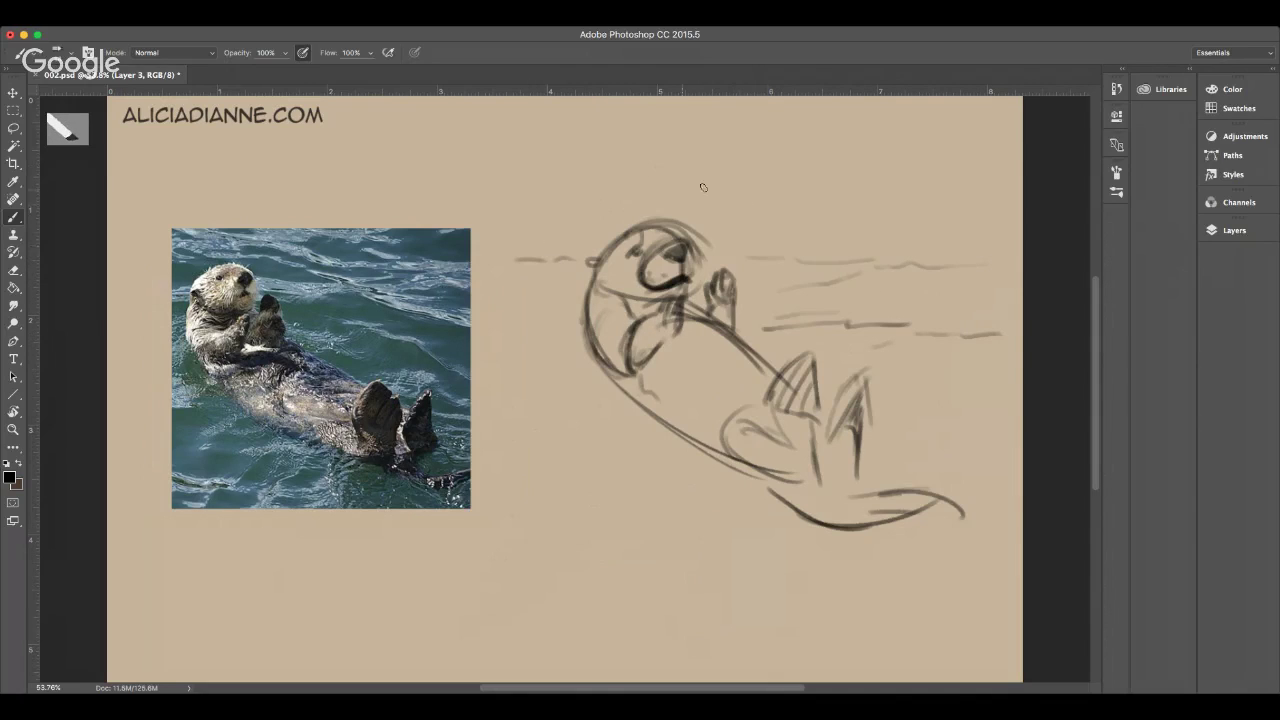
pyautogui.moveTo(678, 187); pyautogui.dragTo(930, 185)
pyautogui.moveTo(557, 209); pyautogui.dragTo(520, 210)
pyautogui.moveTo(620, 505)
pyautogui.mouseDown()
pyautogui.moveTo(690, 510)
pyautogui.moveTo(626, 541)
pyautogui.mouseUp()
pyautogui.moveTo(645, 488); pyautogui.dragTo(553, 493)
pyautogui.moveTo(576, 424); pyautogui.dragTo(616, 425)
pyautogui.moveTo(676, 389); pyautogui.dragTo(510, 391)
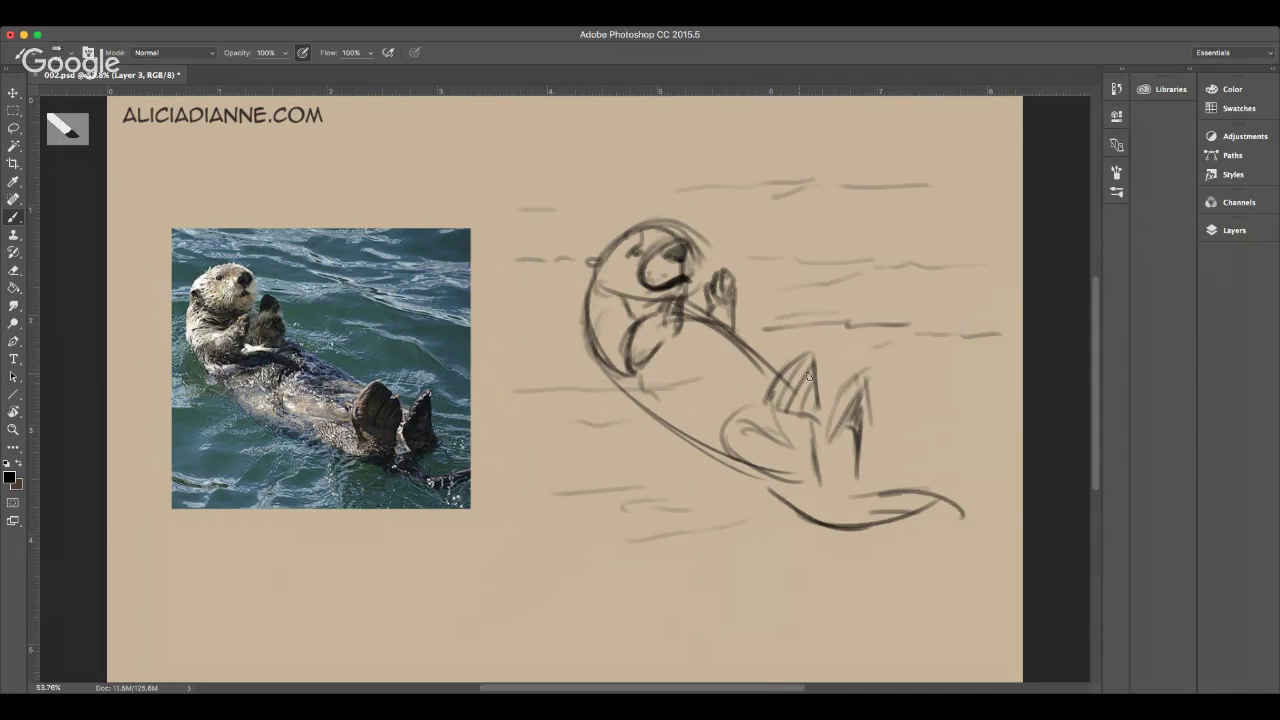
pyautogui.moveTo(890, 441); pyautogui.dragTo(965, 438)
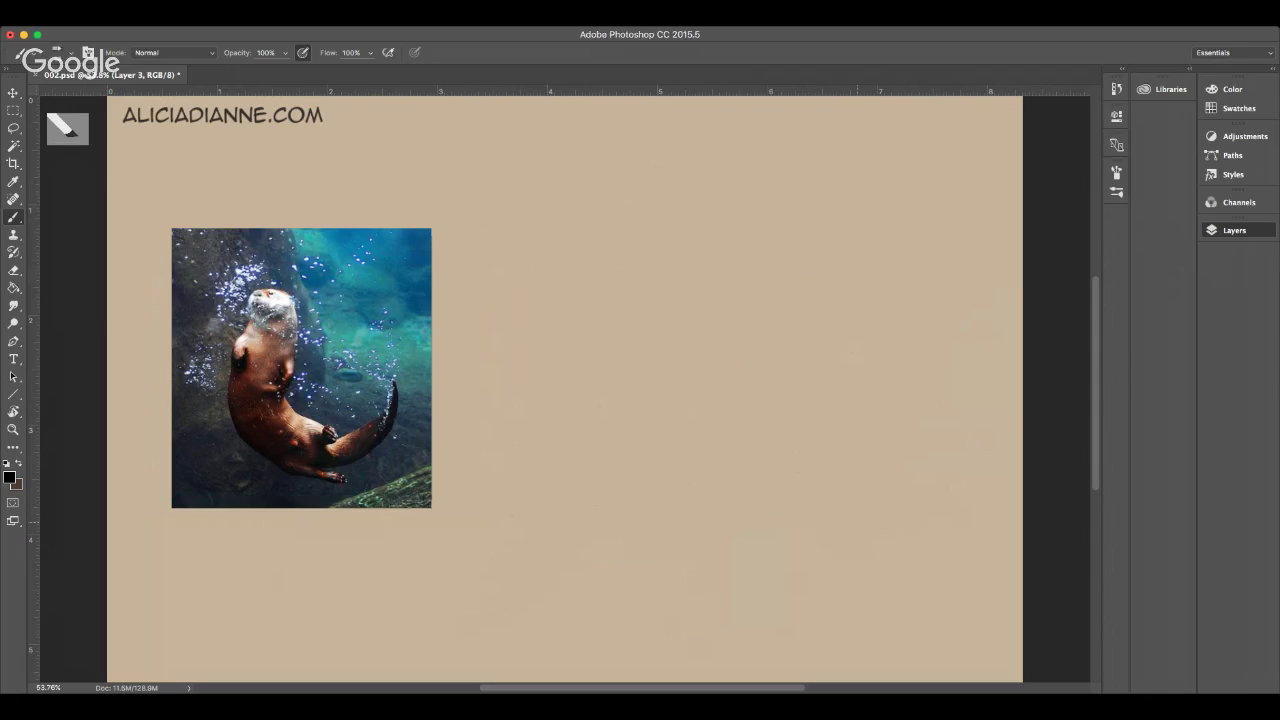
# - Make Layer 1 active beside the upright brown otter reference photo and save the document
pyautogui.hotkey('alt', '[')
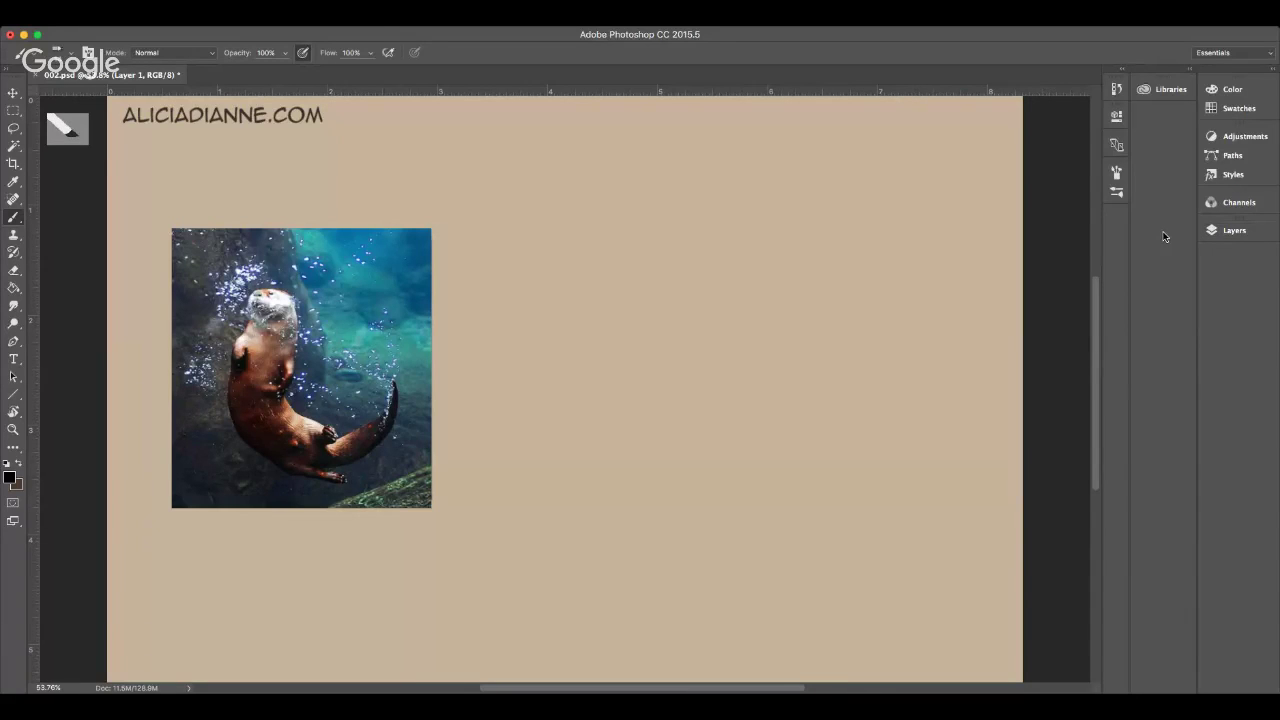
pyautogui.press('super+s')
# - Sketch the fifteenth otter's oval head and the sweeping inner and outer lines of its J-shaped body
pyautogui.moveTo(645, 224)
pyautogui.mouseDown()
pyautogui.moveTo(673, 177)
pyautogui.moveTo(717, 199)
pyautogui.moveTo(709, 189)
pyautogui.moveTo(719, 219)
pyautogui.moveTo(677, 219)
pyautogui.moveTo(679, 239)
pyautogui.moveTo(724, 207)
pyautogui.mouseUp()
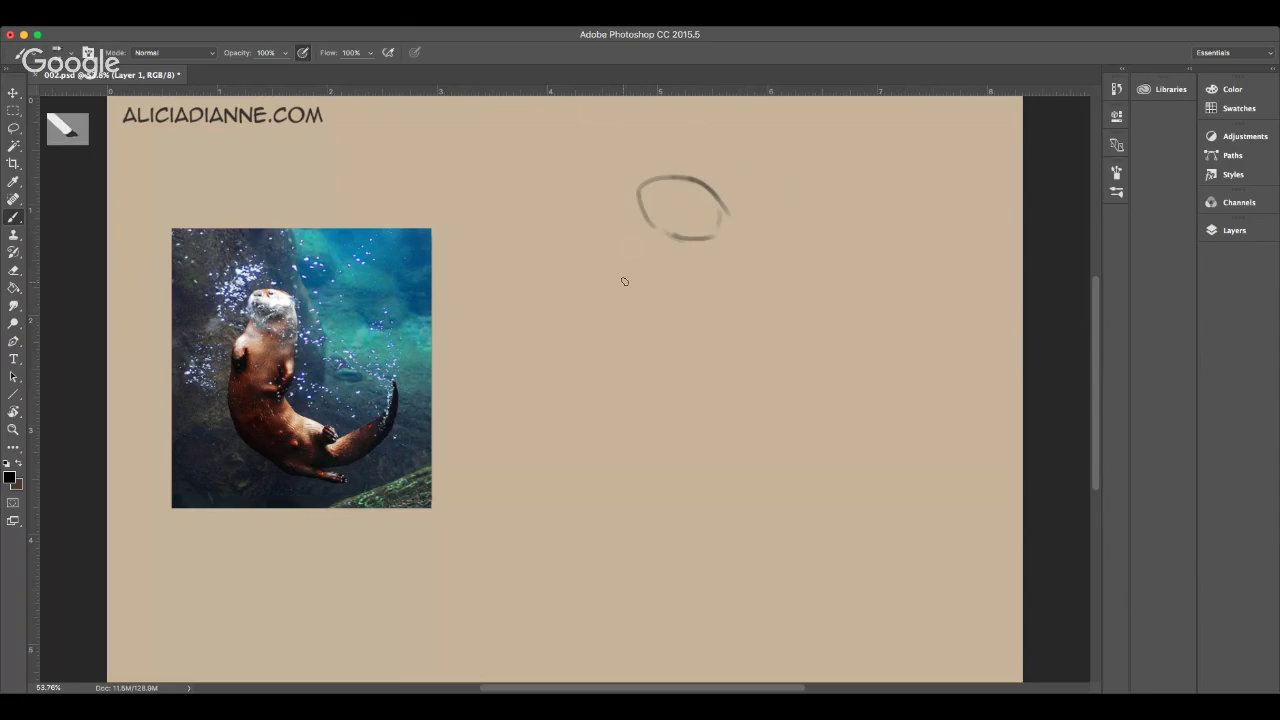
pyautogui.moveTo(641, 248)
pyautogui.mouseDown()
pyautogui.moveTo(592, 385)
pyautogui.moveTo(606, 445)
pyautogui.mouseUp()
pyautogui.moveTo(603, 328); pyautogui.dragTo(650, 500)
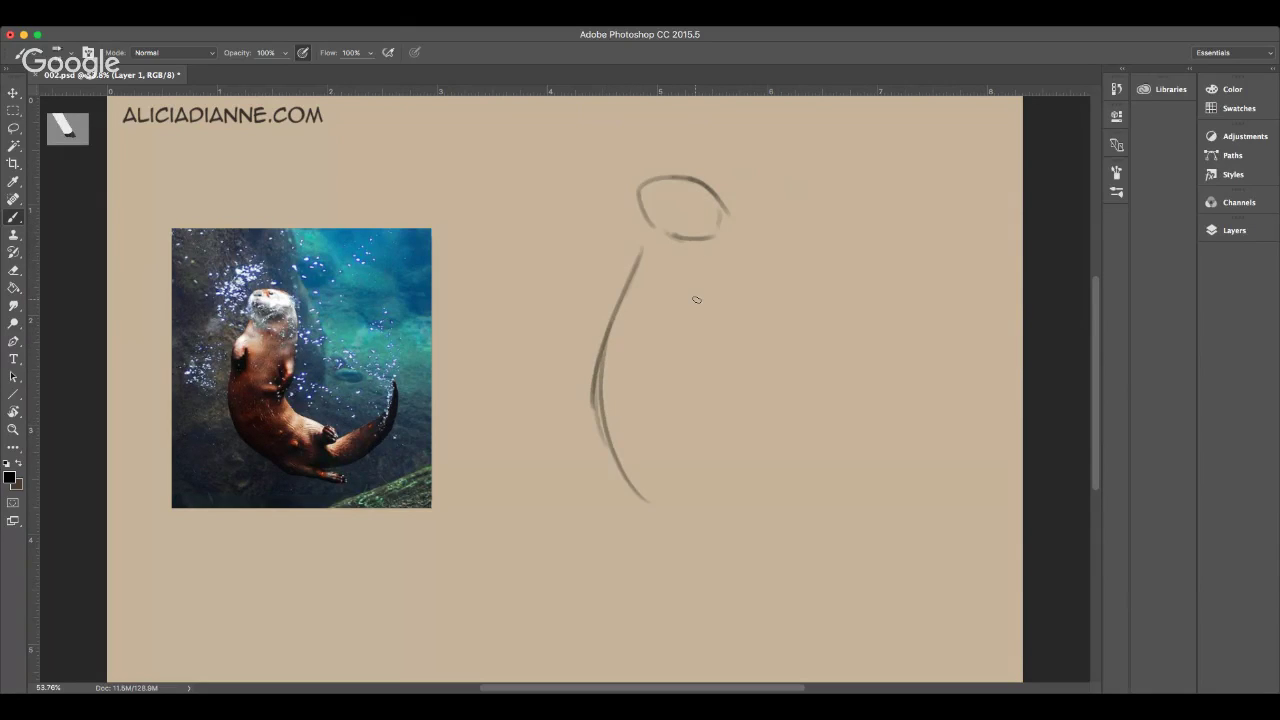
pyautogui.moveTo(718, 251)
pyautogui.mouseDown()
pyautogui.moveTo(688, 348)
pyautogui.moveTo(700, 410)
pyautogui.moveTo(755, 428)
pyautogui.mouseUp()
pyautogui.moveTo(615, 458)
pyautogui.mouseDown()
pyautogui.moveTo(661, 509)
pyautogui.moveTo(960, 450)
pyautogui.moveTo(967, 342)
pyautogui.moveTo(946, 434)
pyautogui.mouseUp()
pyautogui.moveTo(688, 370); pyautogui.dragTo(818, 478)
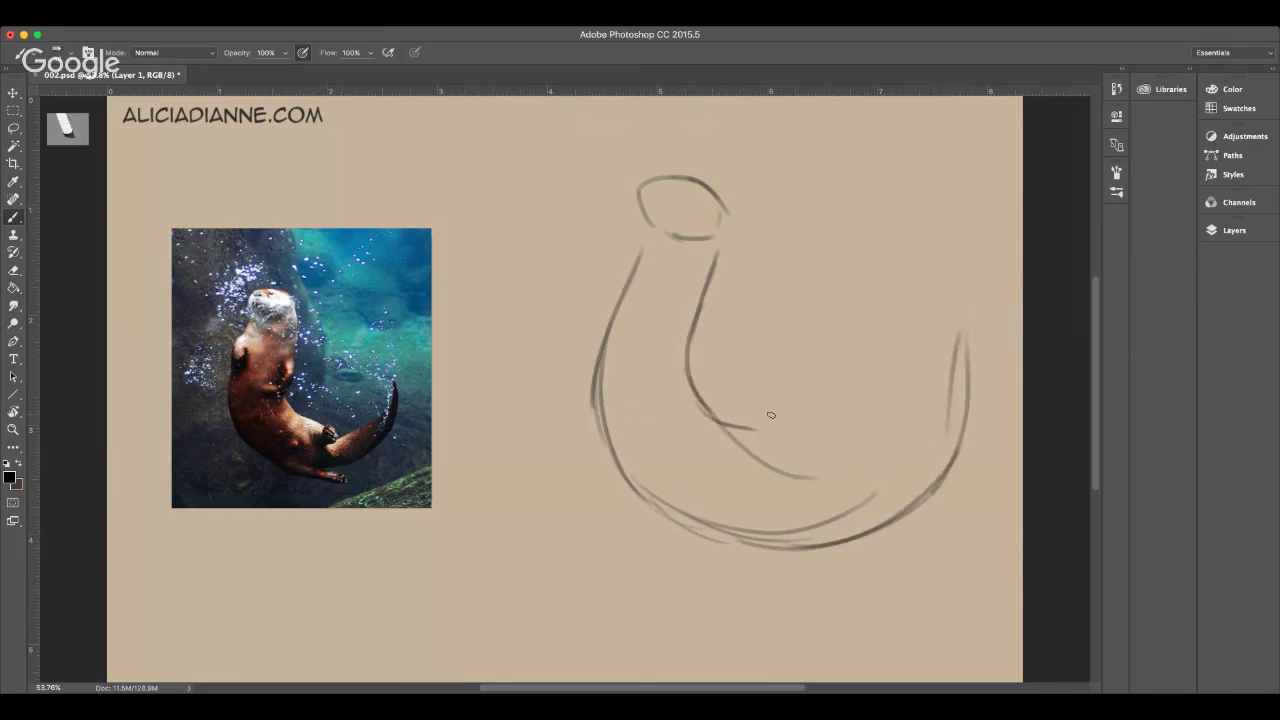
# - Join the fifteenth otter's lower body to an upward-curving tail that tapers to a point
pyautogui.moveTo(712, 400)
pyautogui.mouseDown()
pyautogui.moveTo(856, 466)
pyautogui.moveTo(814, 471)
pyautogui.moveTo(888, 468)
pyautogui.mouseUp()
pyautogui.moveTo(789, 460)
pyautogui.mouseDown()
pyautogui.moveTo(849, 474)
pyautogui.moveTo(926, 438)
pyautogui.moveTo(895, 452)
pyautogui.moveTo(925, 441)
pyautogui.mouseUp()
pyautogui.moveTo(878, 476)
pyautogui.mouseDown()
pyautogui.moveTo(940, 416)
pyautogui.moveTo(968, 326)
pyautogui.mouseUp()
pyautogui.moveTo(970, 330); pyautogui.dragTo(814, 532)
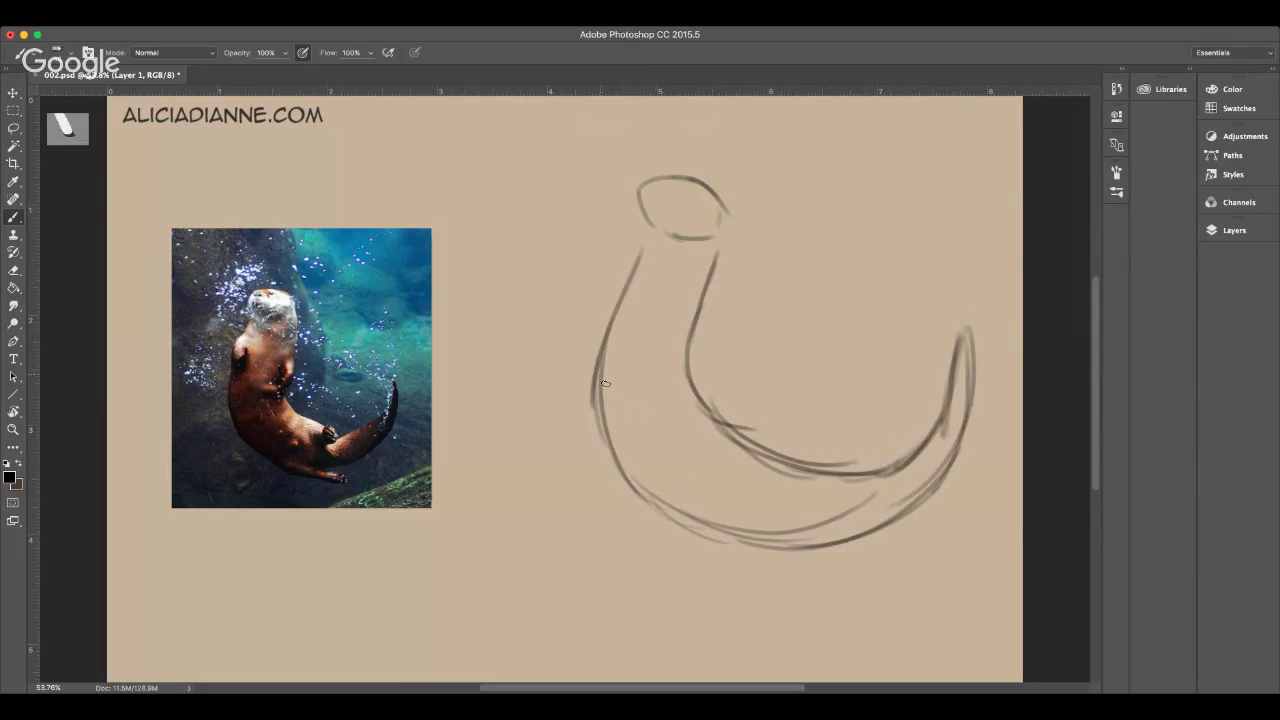
# - Sketch the fifteenth otter's lower hind leg with its foot below the belly and the small hind paw on the inner curve
pyautogui.moveTo(610, 357)
pyautogui.mouseDown()
pyautogui.moveTo(694, 544)
pyautogui.moveTo(670, 528)
pyautogui.moveTo(662, 507)
pyautogui.moveTo(733, 558)
pyautogui.moveTo(754, 553)
pyautogui.moveTo(746, 571)
pyautogui.moveTo(778, 574)
pyautogui.mouseUp()
pyautogui.moveTo(716, 424)
pyautogui.mouseDown()
pyautogui.moveTo(729, 467)
pyautogui.moveTo(719, 419)
pyautogui.moveTo(757, 450)
pyautogui.moveTo(741, 427)
pyautogui.moveTo(742, 465)
pyautogui.moveTo(761, 438)
pyautogui.moveTo(745, 470)
pyautogui.mouseUp()
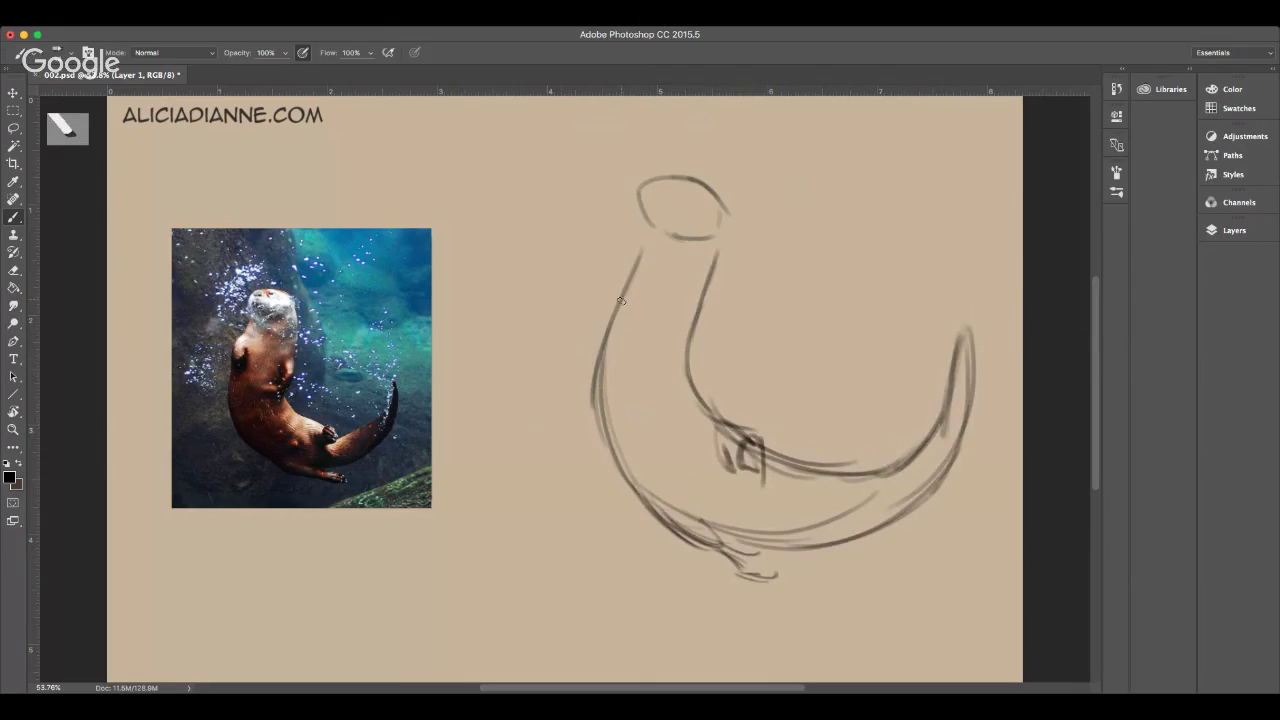
# - Sketch the fifteenth otter's two bent front legs with their paws, then the round muzzle, cheek line, eye and nose
pyautogui.moveTo(621, 300)
pyautogui.mouseDown()
pyautogui.moveTo(606, 322)
pyautogui.moveTo(613, 282)
pyautogui.moveTo(610, 340)
pyautogui.moveTo(624, 297)
pyautogui.moveTo(628, 338)
pyautogui.moveTo(604, 318)
pyautogui.moveTo(613, 338)
pyautogui.moveTo(700, 308)
pyautogui.moveTo(702, 340)
pyautogui.moveTo(672, 384)
pyautogui.moveTo(688, 386)
pyautogui.moveTo(696, 362)
pyautogui.moveTo(675, 432)
pyautogui.mouseUp()
pyautogui.moveTo(643, 186)
pyautogui.mouseDown()
pyautogui.moveTo(643, 208)
pyautogui.moveTo(671, 180)
pyautogui.moveTo(679, 208)
pyautogui.moveTo(681, 195)
pyautogui.moveTo(664, 233)
pyautogui.moveTo(700, 198)
pyautogui.moveTo(718, 262)
pyautogui.mouseUp()
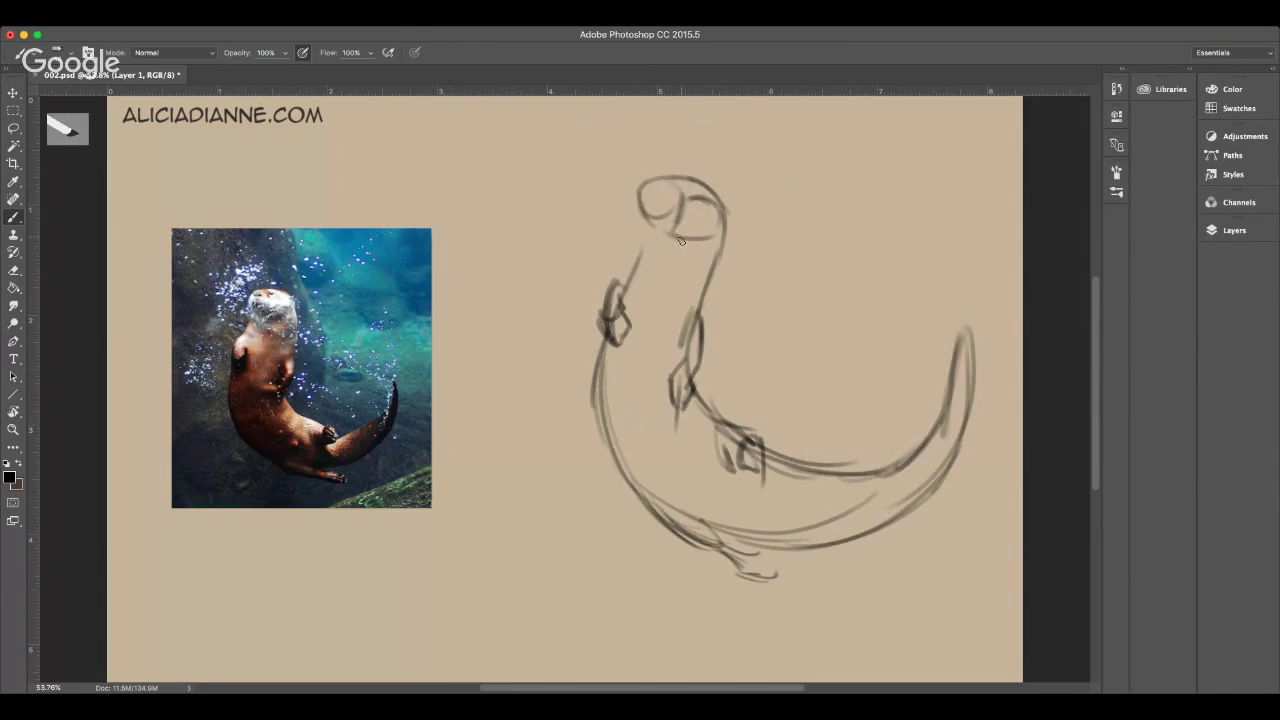
pyautogui.moveTo(648, 220); pyautogui.dragTo(638, 257)
pyautogui.moveTo(642, 196)
pyautogui.mouseDown()
pyautogui.moveTo(662, 184)
pyautogui.moveTo(648, 192)
pyautogui.moveTo(662, 184)
pyautogui.moveTo(642, 180)
pyautogui.moveTo(641, 222)
pyautogui.mouseUp()
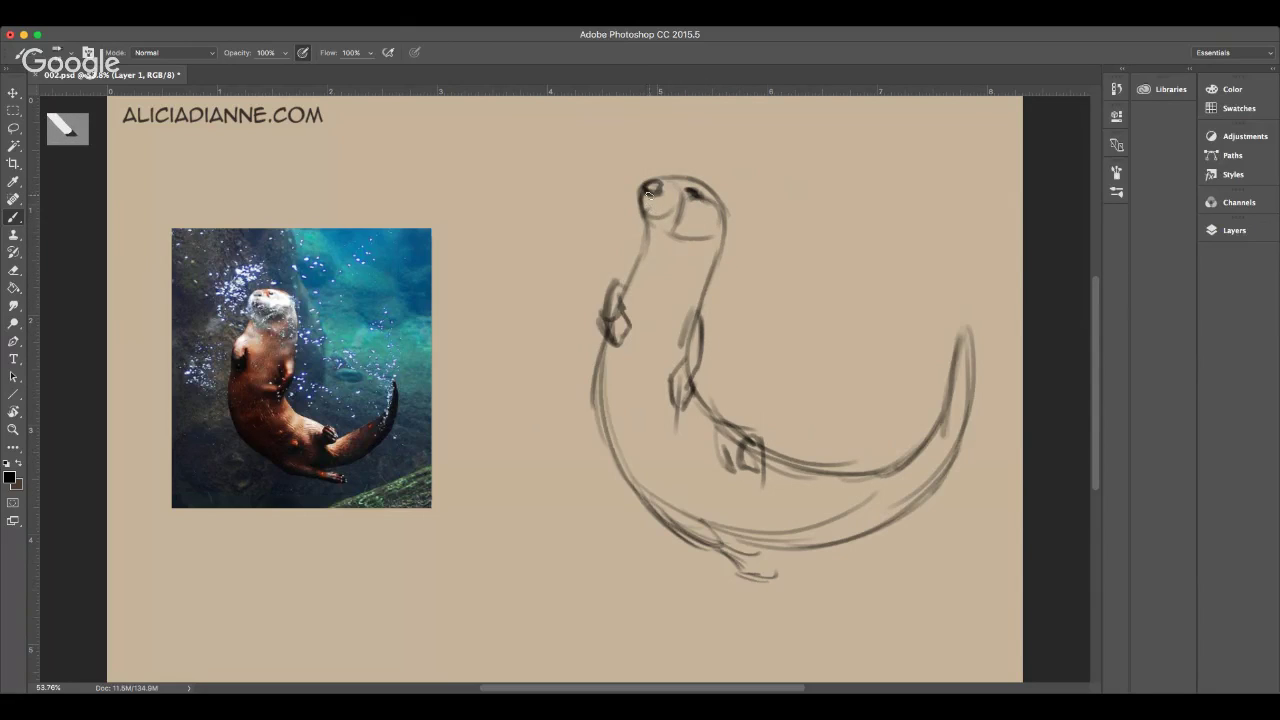
# - Add the fifteenth otter's mouth, the small ear at the back of the head, and the throat line on the neck
pyautogui.moveTo(645, 188); pyautogui.dragTo(650, 201)
pyautogui.moveTo(724, 234)
pyautogui.mouseDown()
pyautogui.moveTo(731, 244)
pyautogui.moveTo(724, 214)
pyautogui.mouseUp()
pyautogui.moveTo(646, 237)
pyautogui.mouseDown()
pyautogui.moveTo(653, 287)
pyautogui.moveTo(641, 284)
pyautogui.moveTo(663, 236)
pyautogui.mouseUp()
pyautogui.moveTo(640, 288); pyautogui.dragTo(646, 250)
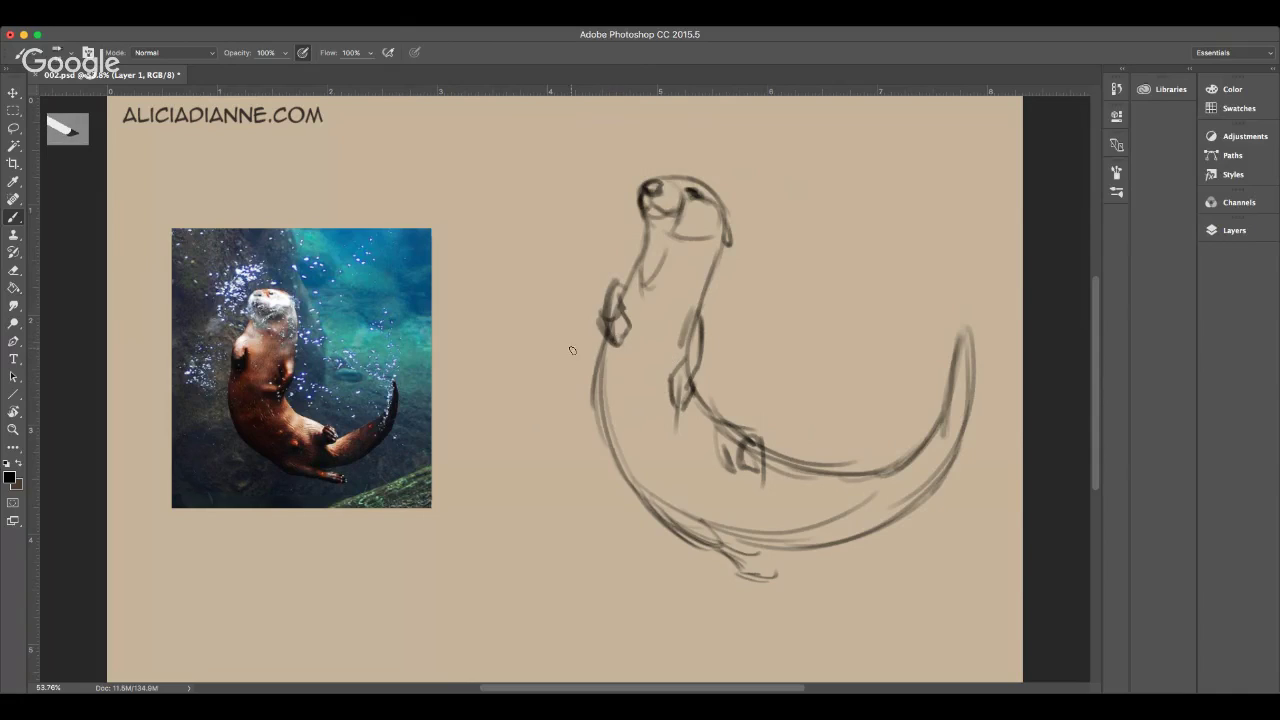
# - Darken the fifteenth otter's back contour and define the toes on its front and hind paws and the lower thigh line
pyautogui.moveTo(614, 308)
pyautogui.mouseDown()
pyautogui.moveTo(598, 346)
pyautogui.moveTo(596, 300)
pyautogui.moveTo(598, 352)
pyautogui.moveTo(621, 287)
pyautogui.moveTo(618, 302)
pyautogui.moveTo(604, 284)
pyautogui.moveTo(600, 318)
pyautogui.moveTo(598, 290)
pyautogui.moveTo(610, 344)
pyautogui.moveTo(622, 330)
pyautogui.moveTo(622, 346)
pyautogui.moveTo(598, 405)
pyautogui.moveTo(598, 355)
pyautogui.moveTo(648, 507)
pyautogui.moveTo(686, 515)
pyautogui.mouseUp()
pyautogui.moveTo(719, 248)
pyautogui.mouseDown()
pyautogui.moveTo(672, 375)
pyautogui.moveTo(677, 413)
pyautogui.mouseUp()
pyautogui.moveTo(684, 368); pyautogui.dragTo(675, 402)
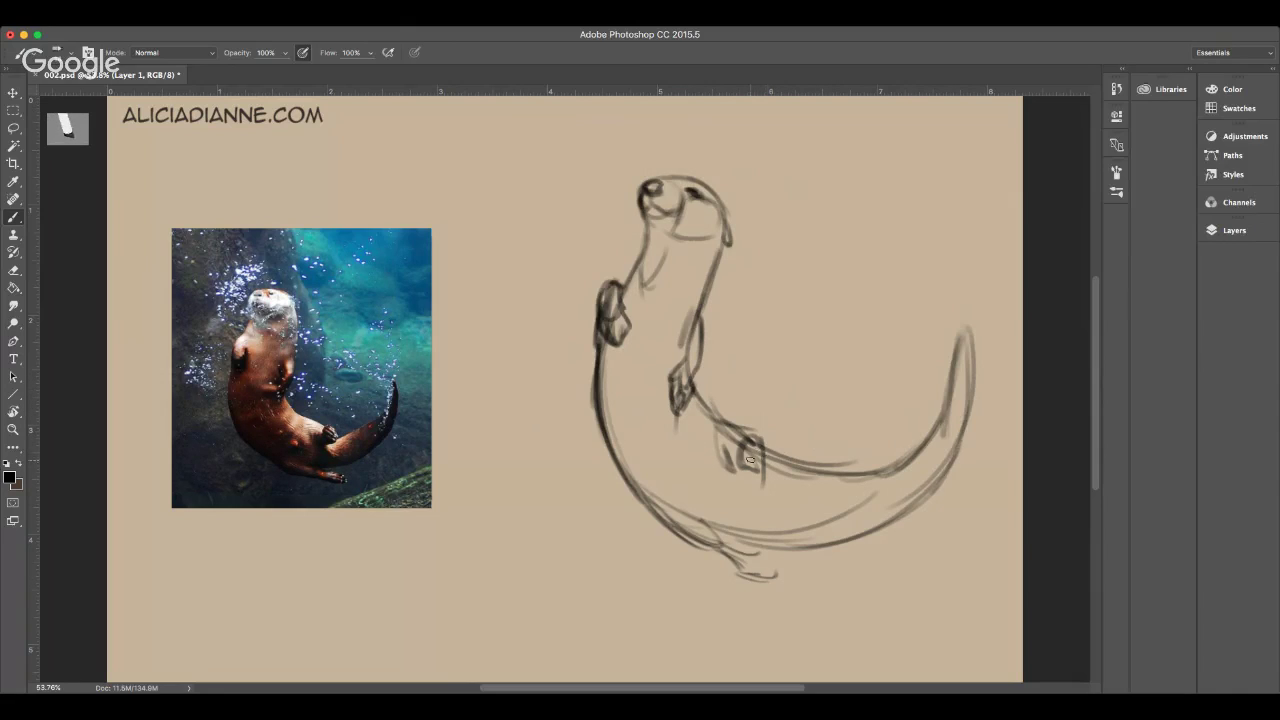
pyautogui.moveTo(750, 459)
pyautogui.mouseDown()
pyautogui.moveTo(752, 442)
pyautogui.moveTo(760, 476)
pyautogui.mouseUp()
pyautogui.moveTo(732, 562)
pyautogui.mouseDown()
pyautogui.moveTo(781, 577)
pyautogui.moveTo(748, 562)
pyautogui.mouseUp()
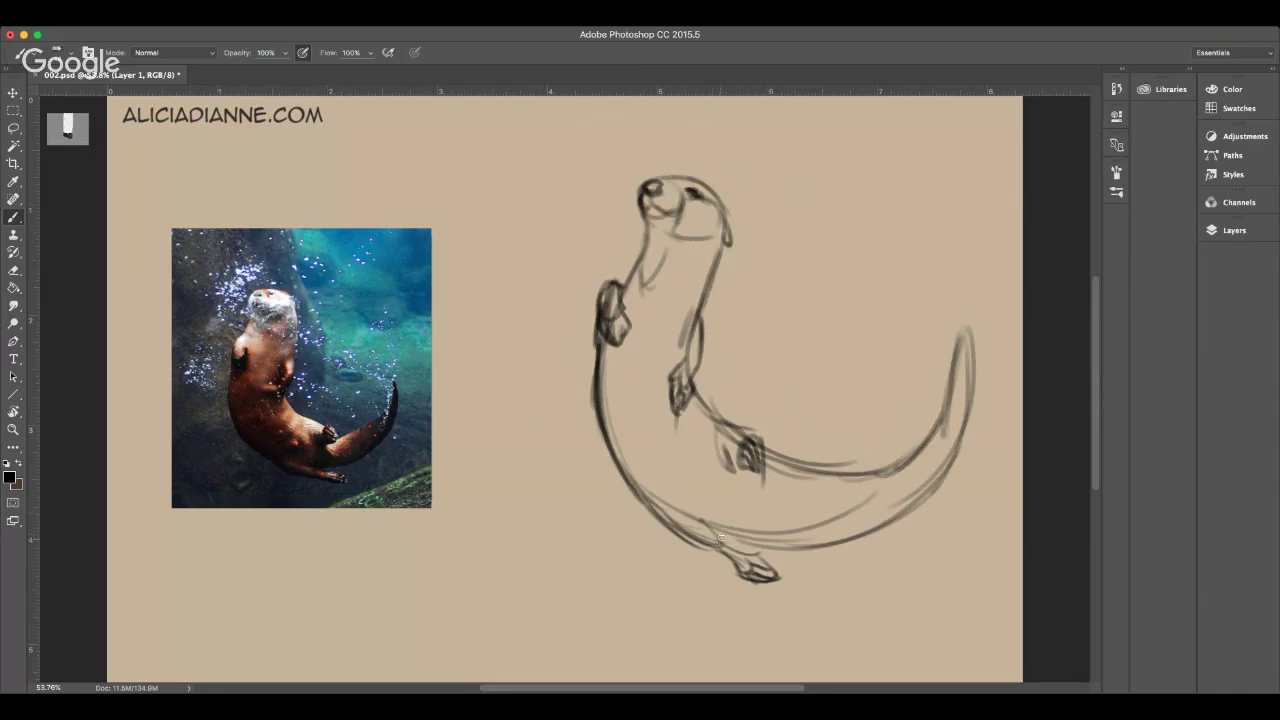
pyautogui.moveTo(624, 458)
pyautogui.mouseDown()
pyautogui.moveTo(726, 536)
pyautogui.moveTo(728, 554)
pyautogui.moveTo(804, 532)
pyautogui.mouseUp()
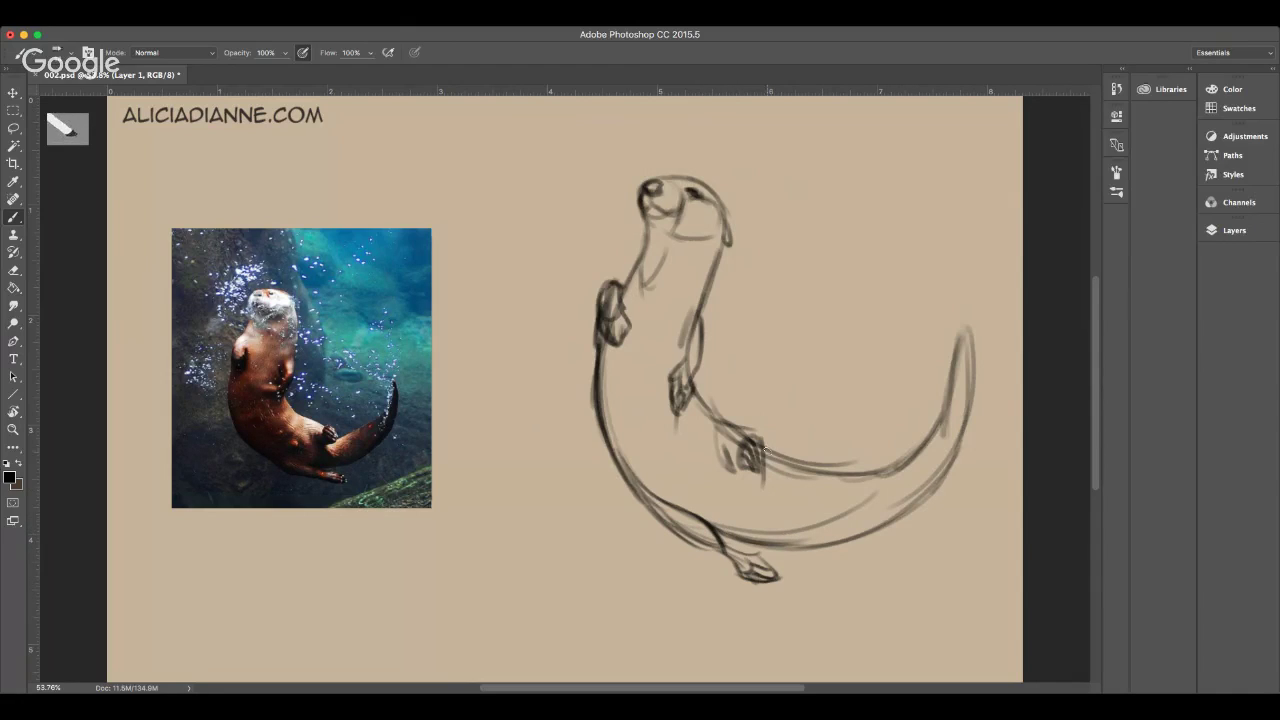
# - Strengthen the inner and outer contours of the fifteenth otter's tail from the hind paws to the pointed tip
pyautogui.moveTo(764, 466)
pyautogui.mouseDown()
pyautogui.moveTo(888, 486)
pyautogui.moveTo(910, 464)
pyautogui.moveTo(870, 474)
pyautogui.moveTo(920, 450)
pyautogui.moveTo(948, 390)
pyautogui.mouseUp()
pyautogui.moveTo(815, 477)
pyautogui.mouseDown()
pyautogui.moveTo(886, 476)
pyautogui.moveTo(940, 420)
pyautogui.mouseUp()
pyautogui.moveTo(972, 325); pyautogui.dragTo(946, 430)
pyautogui.moveTo(968, 334)
pyautogui.mouseDown()
pyautogui.moveTo(950, 390)
pyautogui.moveTo(958, 434)
pyautogui.moveTo(938, 480)
pyautogui.mouseUp()
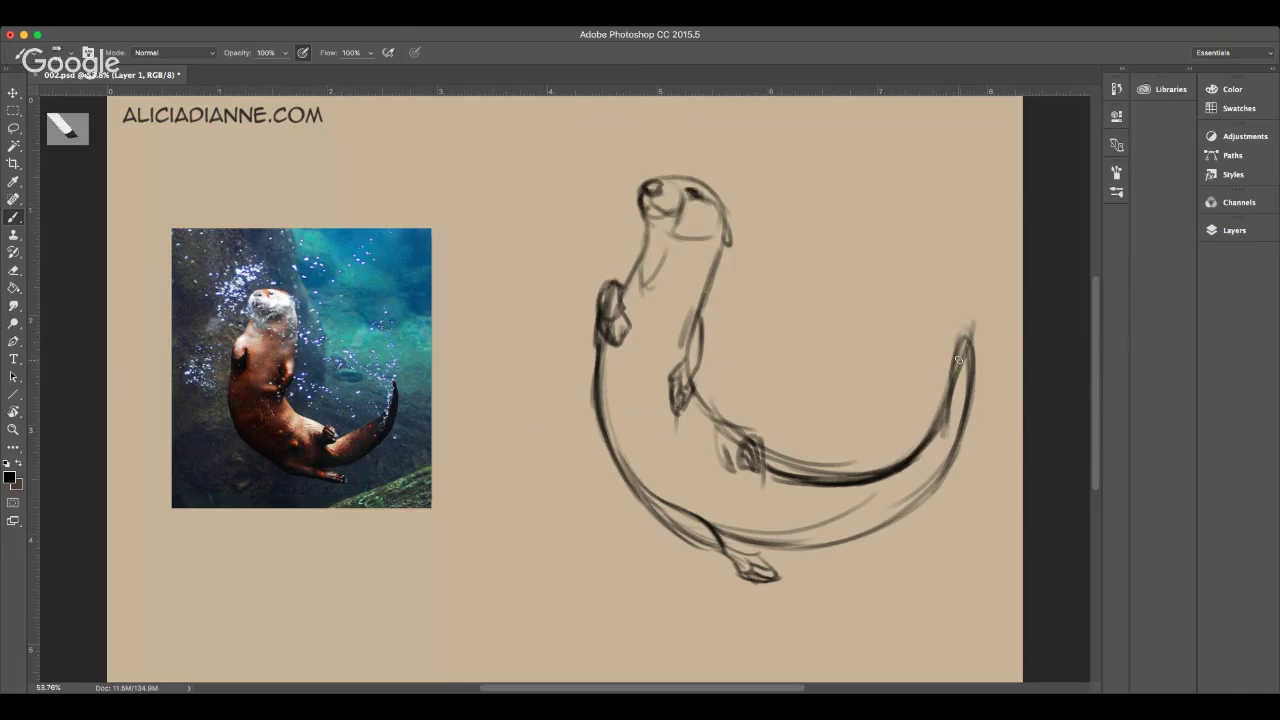
pyautogui.moveTo(958, 360); pyautogui.dragTo(944, 424)
pyautogui.moveTo(968, 338); pyautogui.dragTo(950, 470)
pyautogui.moveTo(964, 418); pyautogui.dragTo(934, 488)
pyautogui.moveTo(730, 536)
pyautogui.mouseDown()
pyautogui.moveTo(814, 545)
pyautogui.moveTo(892, 524)
pyautogui.moveTo(930, 492)
pyautogui.mouseUp()
# - Erase the stray construction lines above the tail and around the fifteenth otter's inner waist and small hind paw
pyautogui.click(13, 270)
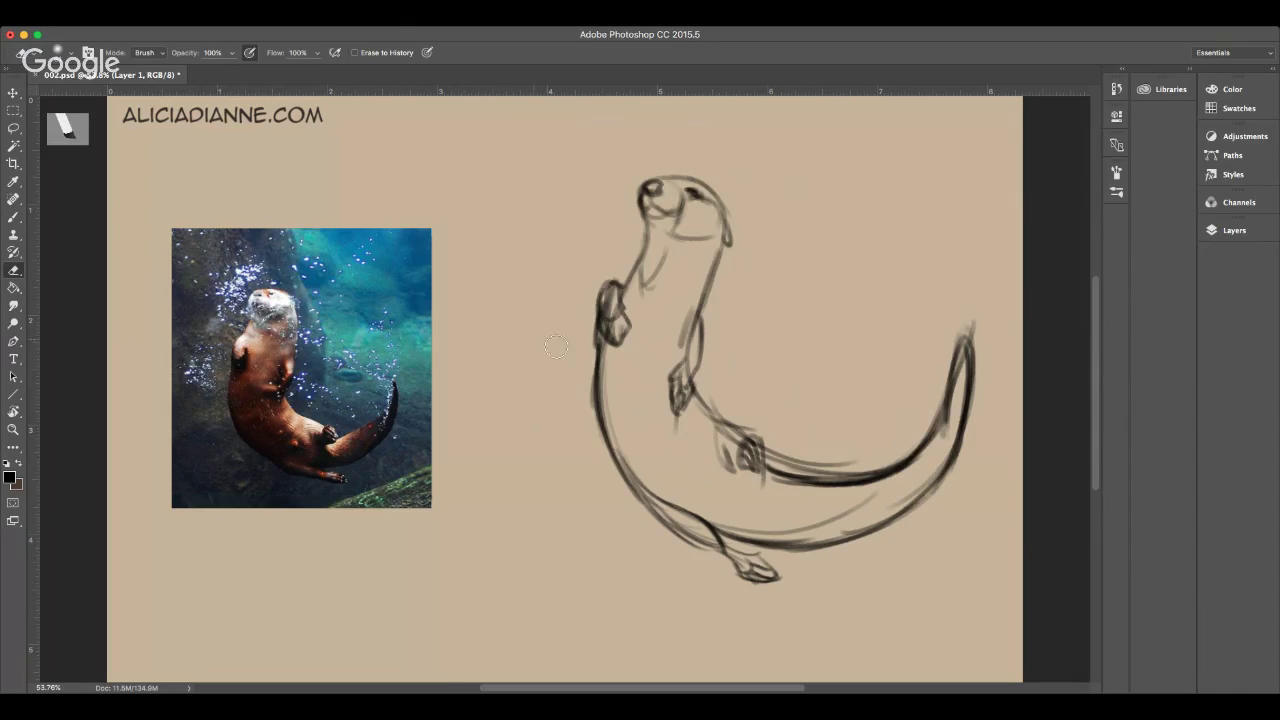
pyautogui.moveTo(772, 460)
pyautogui.mouseDown()
pyautogui.moveTo(803, 457)
pyautogui.moveTo(791, 450)
pyautogui.moveTo(870, 465)
pyautogui.mouseUp()
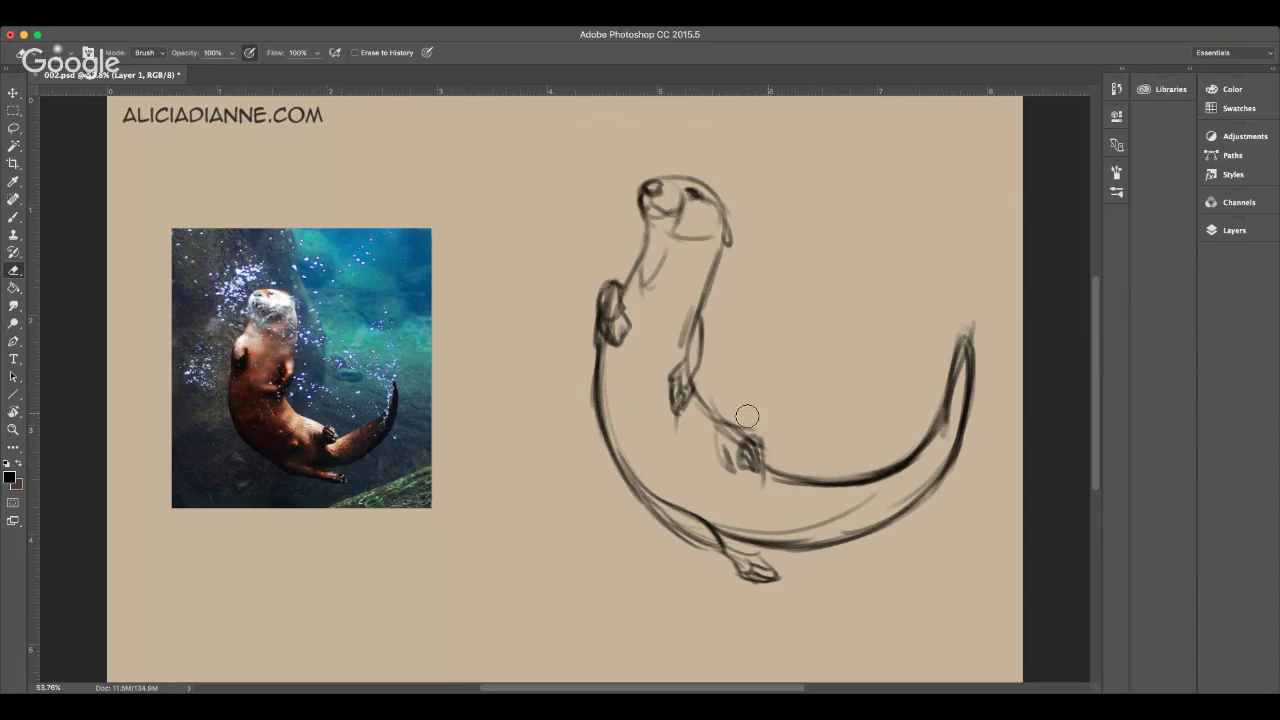
pyautogui.moveTo(724, 445)
pyautogui.mouseDown()
pyautogui.moveTo(726, 456)
pyautogui.moveTo(726, 436)
pyautogui.moveTo(667, 434)
pyautogui.mouseUp()
pyautogui.moveTo(725, 399)
pyautogui.mouseDown()
pyautogui.moveTo(717, 406)
pyautogui.moveTo(745, 422)
pyautogui.mouseUp()
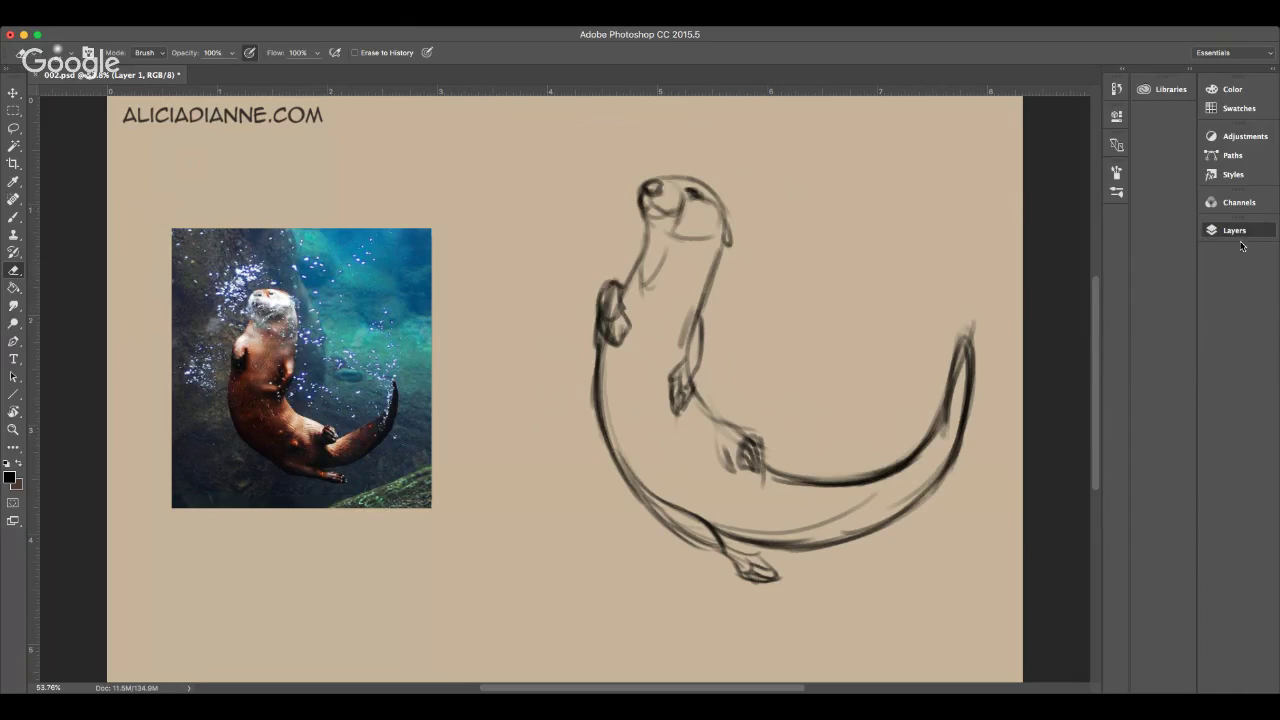
# - Add a new layer for colour and sample a dark reddish brown for a soft brush
pyautogui.press('super+shift+alt+n')
pyautogui.press('b')
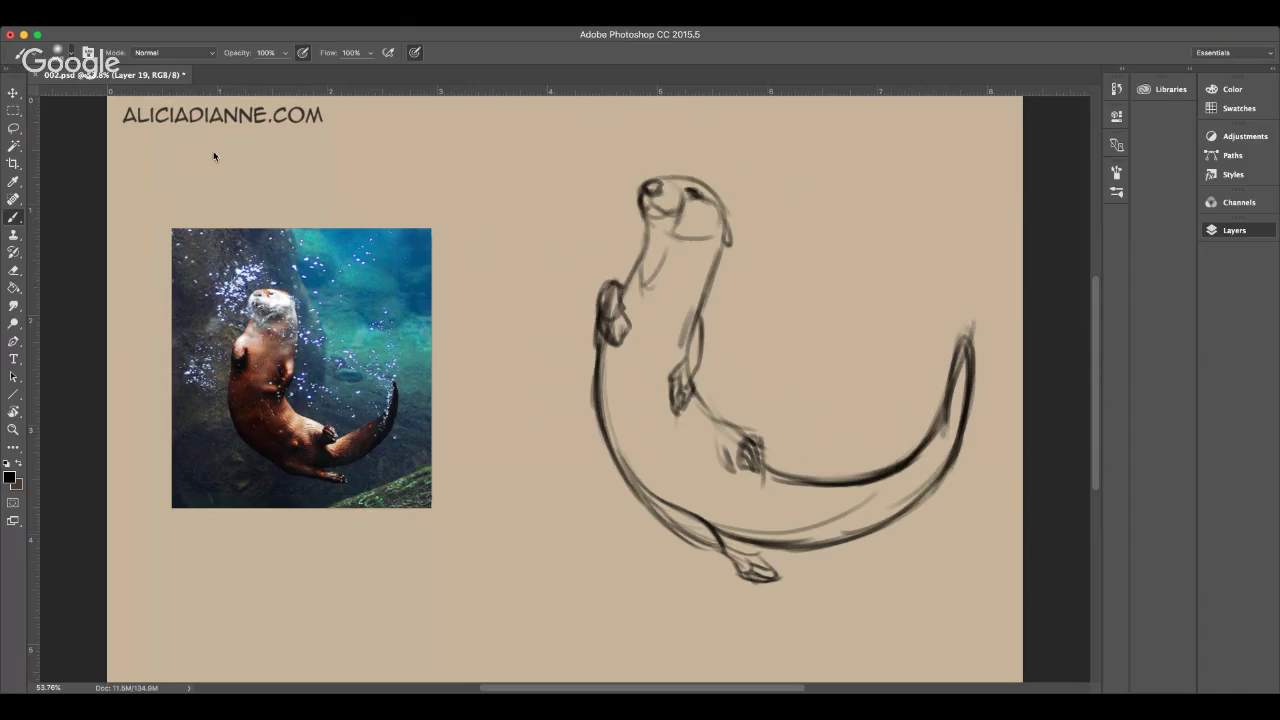
pyautogui.click(17, 466)
pyautogui.press('i')
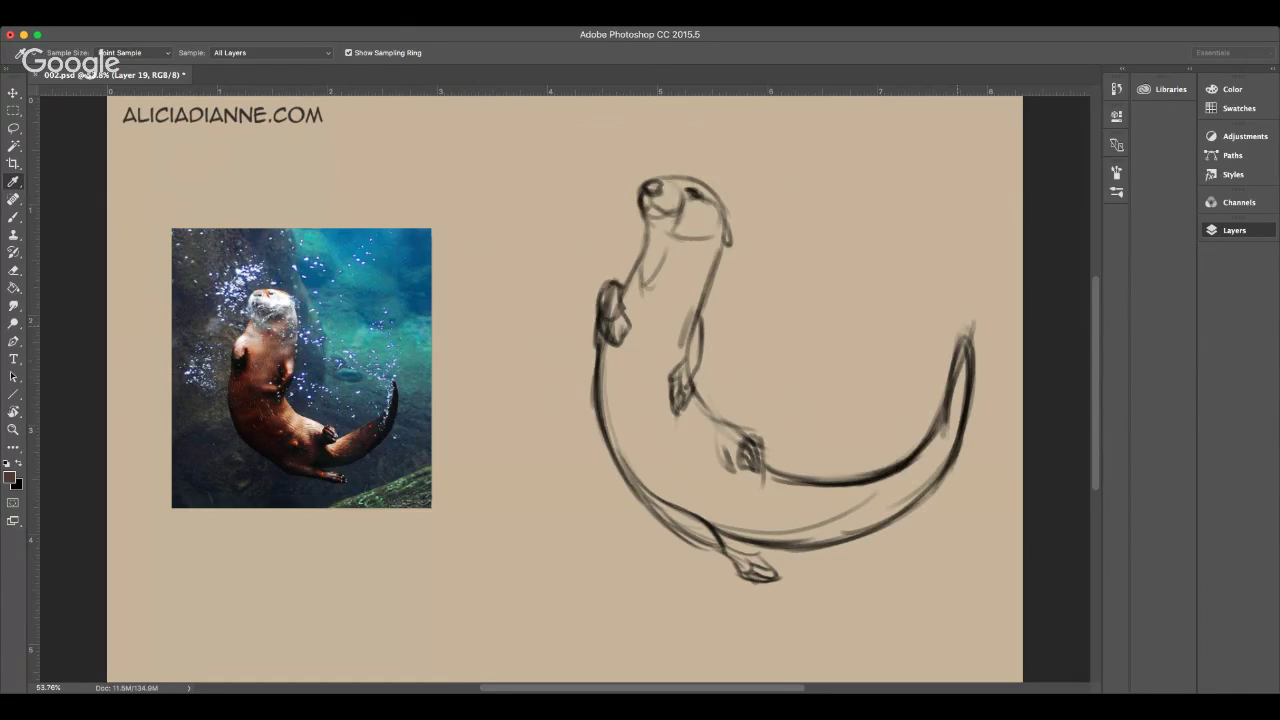
pyautogui.press('b')
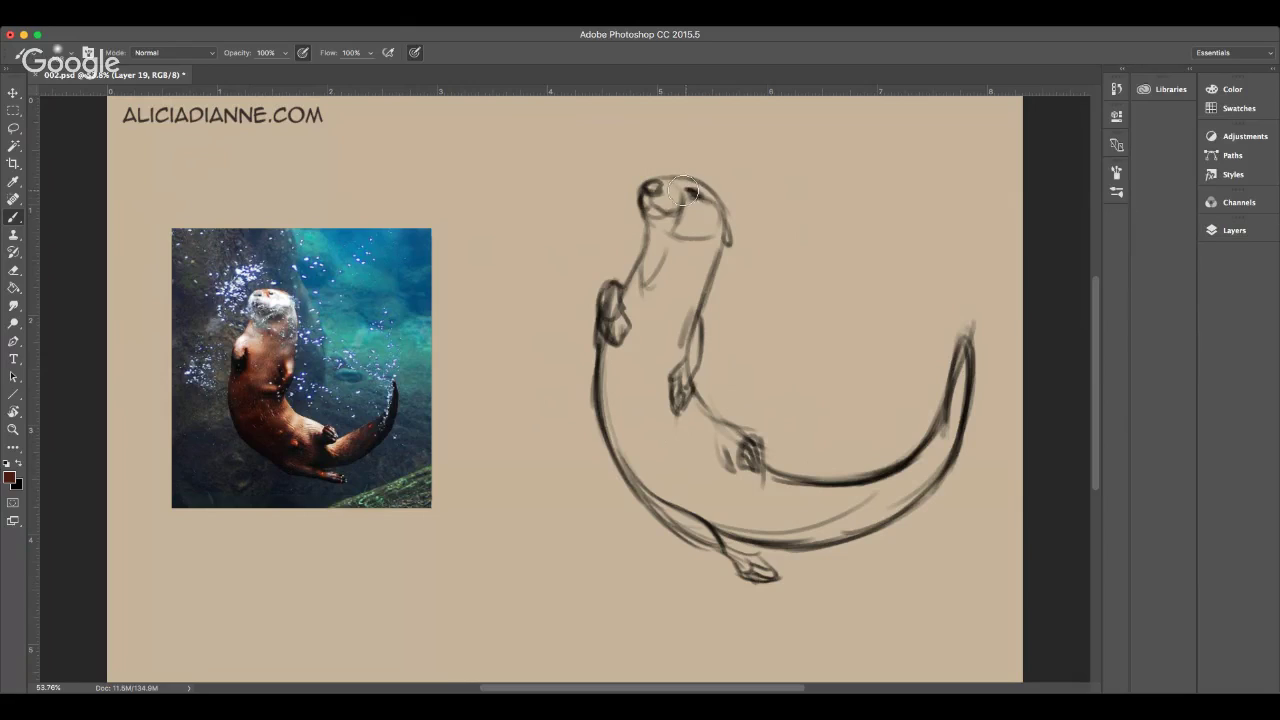
# - Shade the fifteenth otter's crown, neck side and outer back in dark reddish brown down to the lower hind leg
pyautogui.moveTo(687, 190)
pyautogui.mouseDown()
pyautogui.moveTo(718, 197)
pyautogui.moveTo(671, 183)
pyautogui.moveTo(699, 197)
pyautogui.moveTo(709, 260)
pyautogui.moveTo(635, 378)
pyautogui.mouseUp()
pyautogui.moveTo(627, 297)
pyautogui.mouseDown()
pyautogui.moveTo(628, 365)
pyautogui.moveTo(612, 385)
pyautogui.moveTo(620, 440)
pyautogui.moveTo(611, 424)
pyautogui.moveTo(645, 490)
pyautogui.mouseUp()
pyautogui.moveTo(622, 340)
pyautogui.mouseDown()
pyautogui.moveTo(639, 453)
pyautogui.moveTo(614, 405)
pyautogui.moveTo(624, 451)
pyautogui.moveTo(671, 510)
pyautogui.mouseUp()
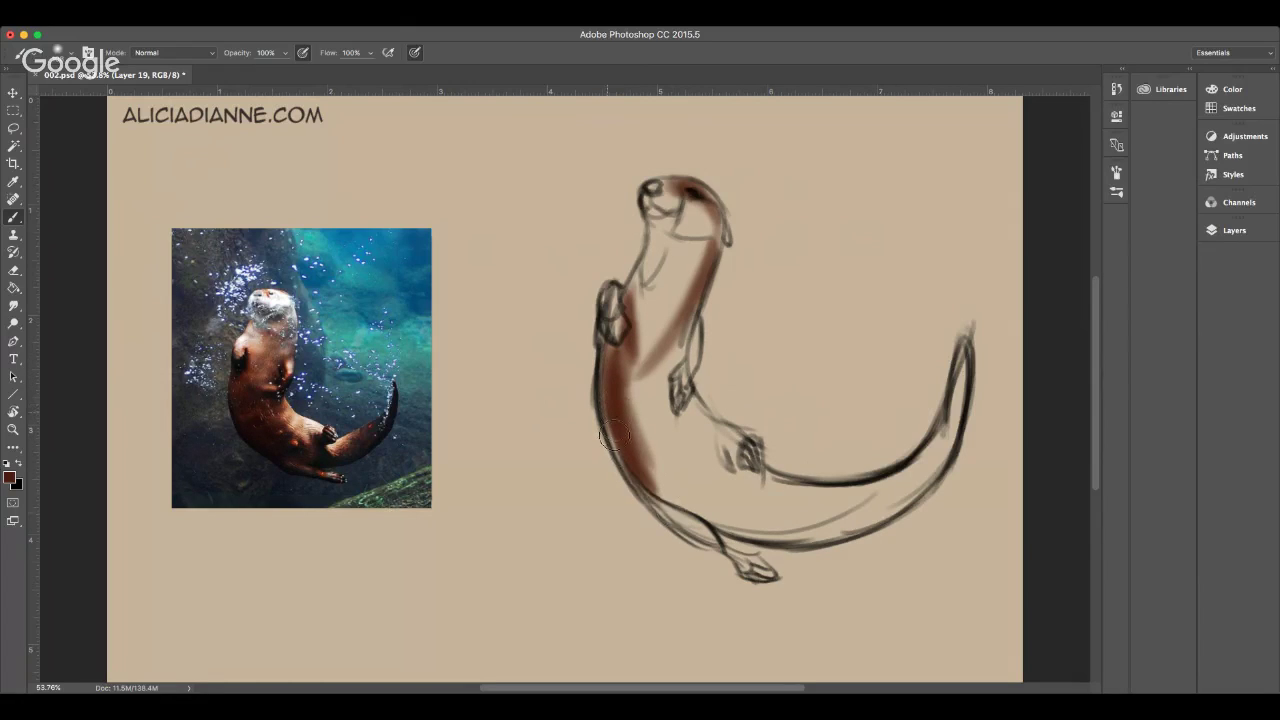
pyautogui.moveTo(614, 436)
pyautogui.mouseDown()
pyautogui.moveTo(693, 534)
pyautogui.moveTo(666, 506)
pyautogui.moveTo(696, 527)
pyautogui.mouseUp()
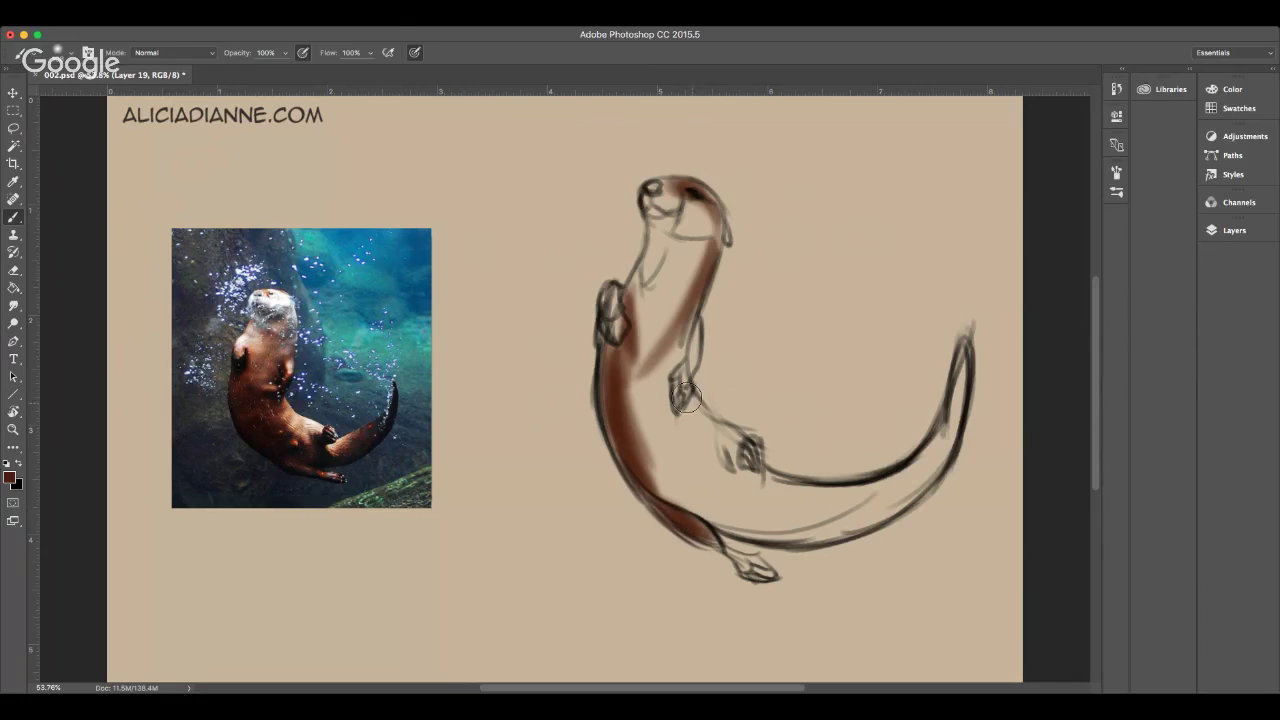
# - Shade the fifteenth otter's front legs, inner waist and lower body in reddish brown, undoing the stray stroke across the belly
pyautogui.moveTo(644, 400); pyautogui.dragTo(640, 416)
pyautogui.moveTo(626, 369); pyautogui.dragTo(710, 504)
pyautogui.moveTo(648, 416); pyautogui.dragTo(742, 500)
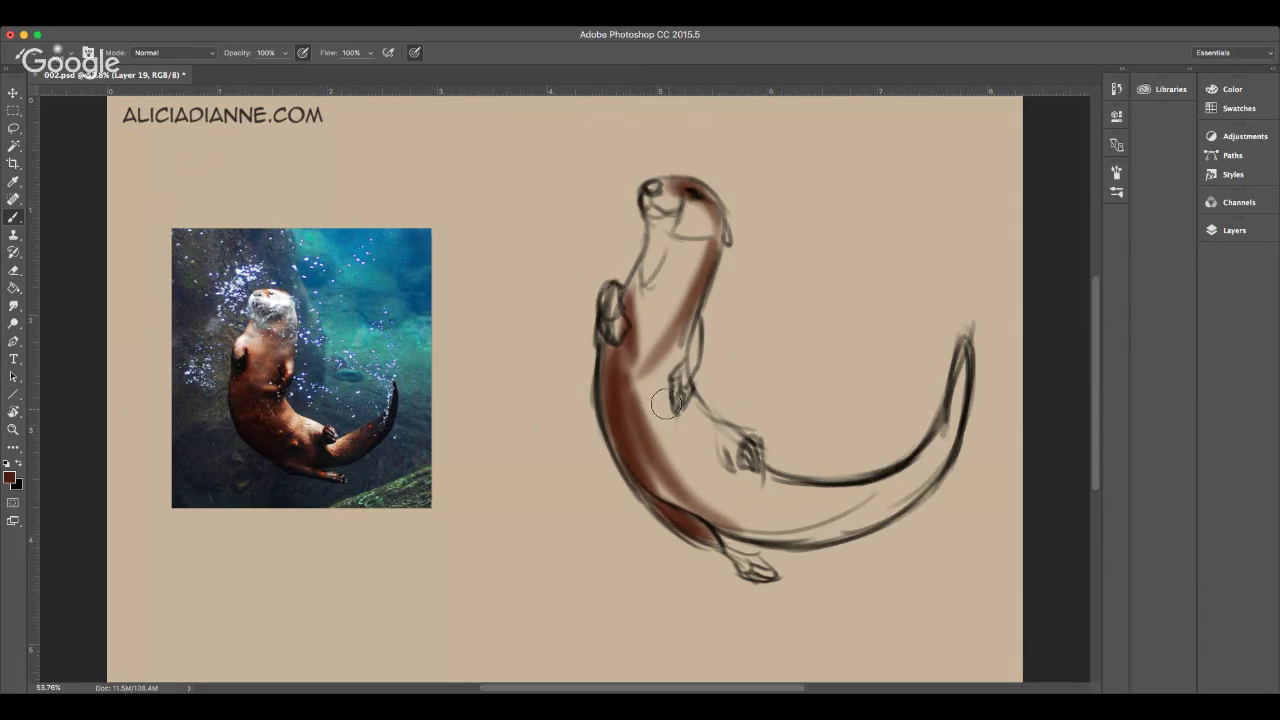
pyautogui.moveTo(665, 403)
pyautogui.mouseDown()
pyautogui.moveTo(689, 313)
pyautogui.moveTo(656, 388)
pyautogui.moveTo(671, 357)
pyautogui.moveTo(674, 434)
pyautogui.moveTo(692, 409)
pyautogui.moveTo(685, 309)
pyautogui.moveTo(612, 298)
pyautogui.moveTo(615, 327)
pyautogui.moveTo(687, 419)
pyautogui.moveTo(697, 402)
pyautogui.moveTo(713, 457)
pyautogui.moveTo(689, 414)
pyautogui.moveTo(727, 483)
pyautogui.moveTo(795, 496)
pyautogui.moveTo(768, 525)
pyautogui.moveTo(725, 509)
pyautogui.moveTo(788, 535)
pyautogui.moveTo(689, 495)
pyautogui.moveTo(790, 520)
pyautogui.mouseUp()
pyautogui.moveTo(672, 462); pyautogui.dragTo(792, 532)
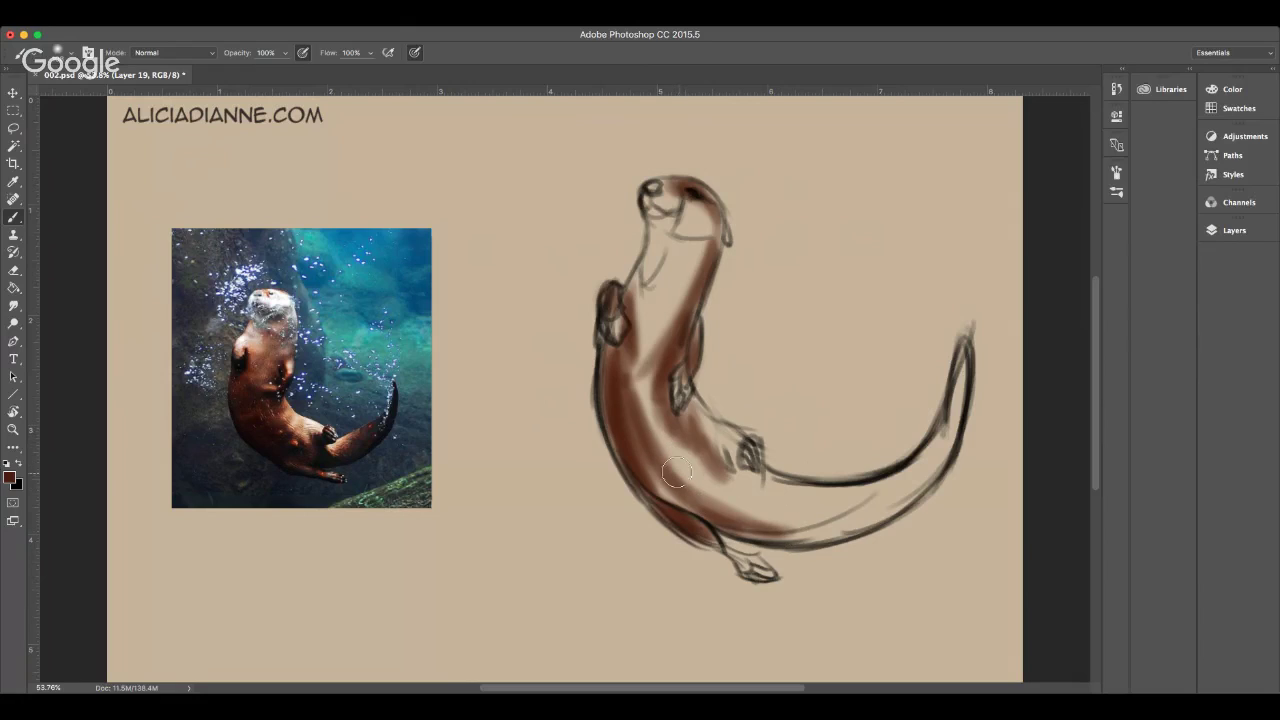
pyautogui.moveTo(676, 472); pyautogui.dragTo(846, 520)
pyautogui.moveTo(690, 468); pyautogui.dragTo(853, 500)
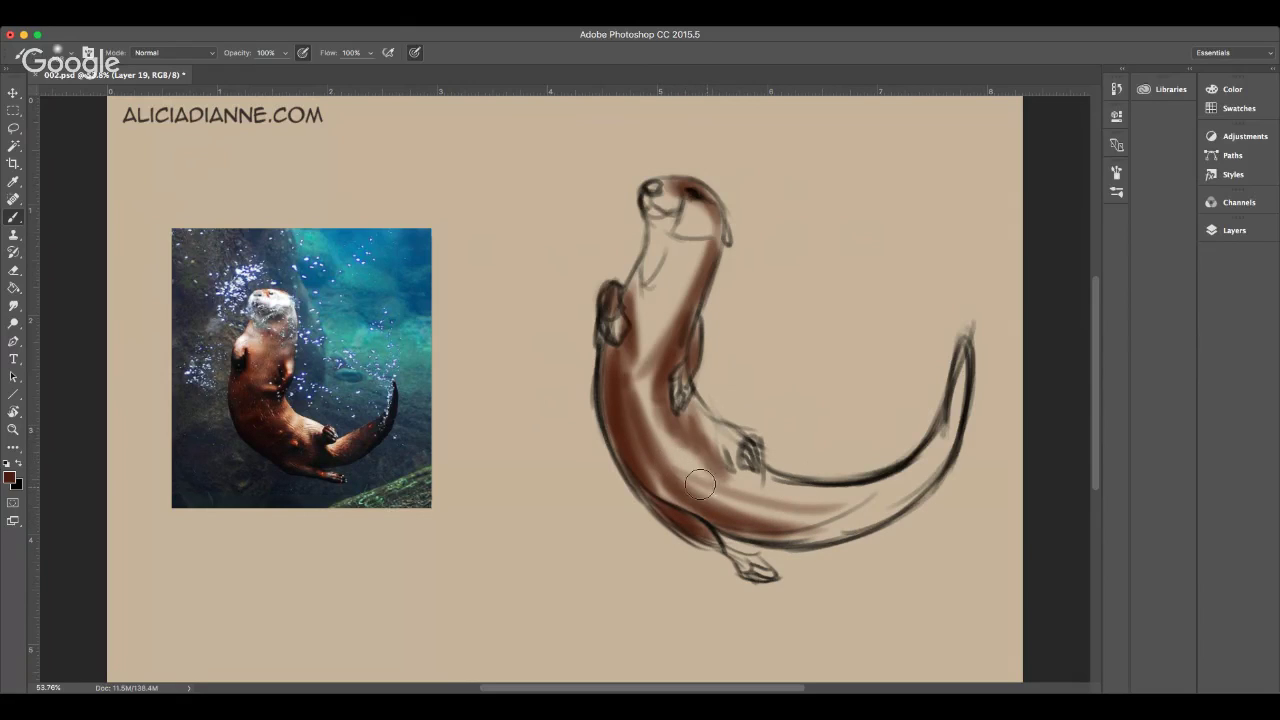
pyautogui.press('super+z')
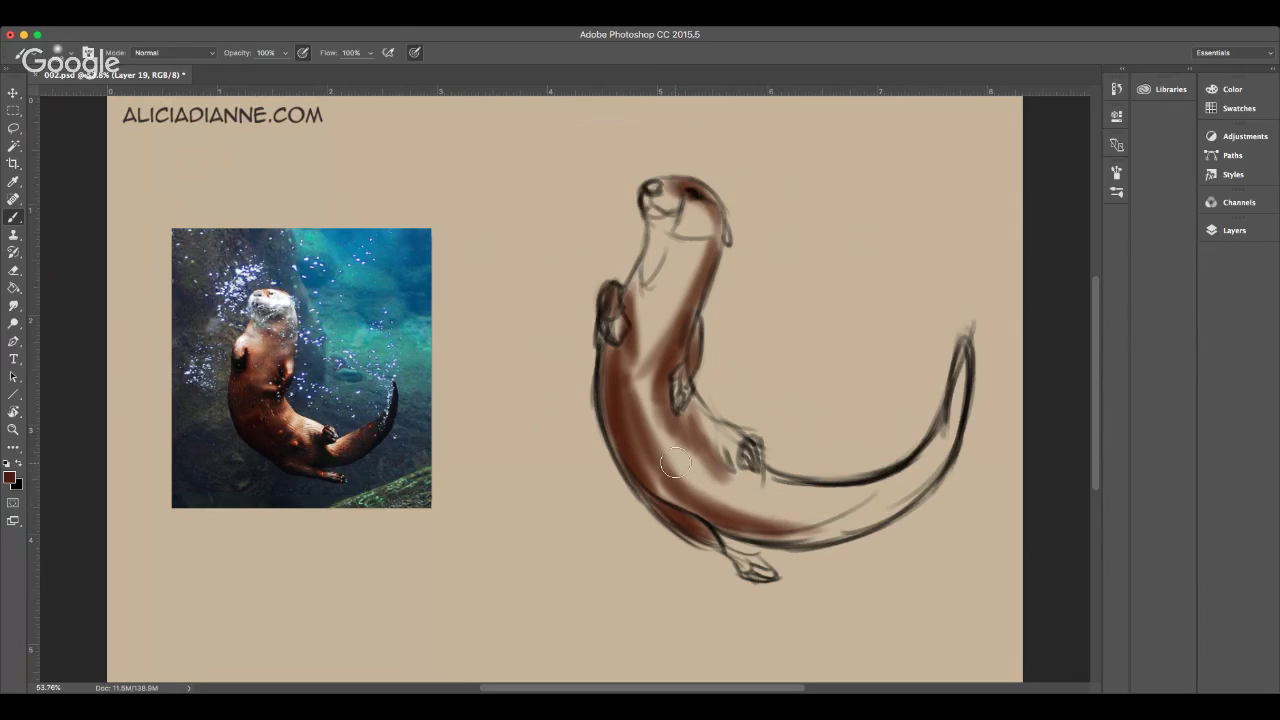
# - Fill the fifteenth otter's tail and the area around its small hind paw with reddish brown, leaving a light belly strip
pyautogui.moveTo(675, 463); pyautogui.dragTo(816, 512)
pyautogui.moveTo(727, 505); pyautogui.dragTo(860, 530)
pyautogui.moveTo(755, 530)
pyautogui.mouseDown()
pyautogui.moveTo(855, 531)
pyautogui.moveTo(908, 500)
pyautogui.mouseUp()
pyautogui.moveTo(837, 531)
pyautogui.mouseDown()
pyautogui.moveTo(902, 506)
pyautogui.moveTo(953, 361)
pyautogui.moveTo(939, 360)
pyautogui.moveTo(941, 448)
pyautogui.moveTo(963, 369)
pyautogui.mouseUp()
pyautogui.moveTo(950, 420)
pyautogui.mouseDown()
pyautogui.moveTo(962, 349)
pyautogui.moveTo(921, 480)
pyautogui.mouseUp()
pyautogui.moveTo(955, 350); pyautogui.dragTo(890, 502)
pyautogui.moveTo(963, 395); pyautogui.dragTo(873, 490)
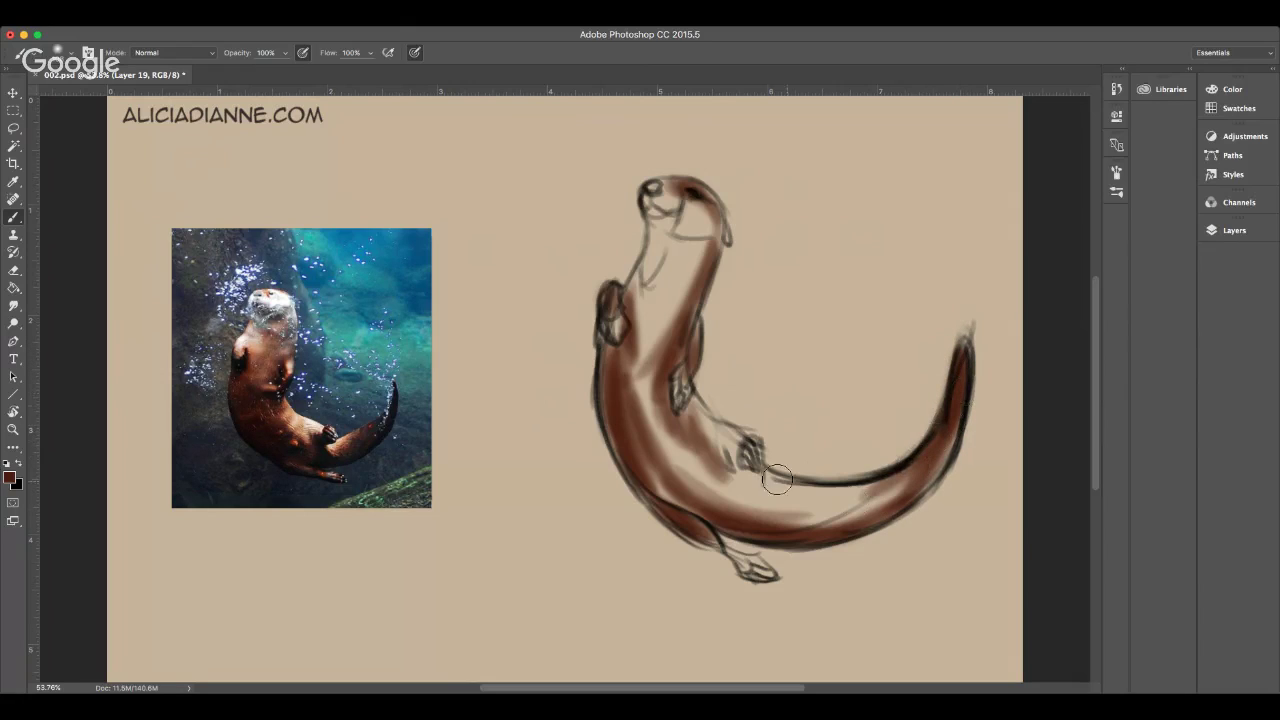
pyautogui.moveTo(777, 480)
pyautogui.mouseDown()
pyautogui.moveTo(814, 488)
pyautogui.moveTo(747, 470)
pyautogui.moveTo(858, 488)
pyautogui.moveTo(730, 467)
pyautogui.moveTo(811, 441)
pyautogui.moveTo(731, 442)
pyautogui.moveTo(728, 457)
pyautogui.moveTo(727, 436)
pyautogui.moveTo(739, 476)
pyautogui.moveTo(727, 435)
pyautogui.mouseUp()
pyautogui.moveTo(682, 386)
pyautogui.mouseDown()
pyautogui.moveTo(687, 346)
pyautogui.moveTo(678, 388)
pyautogui.mouseUp()
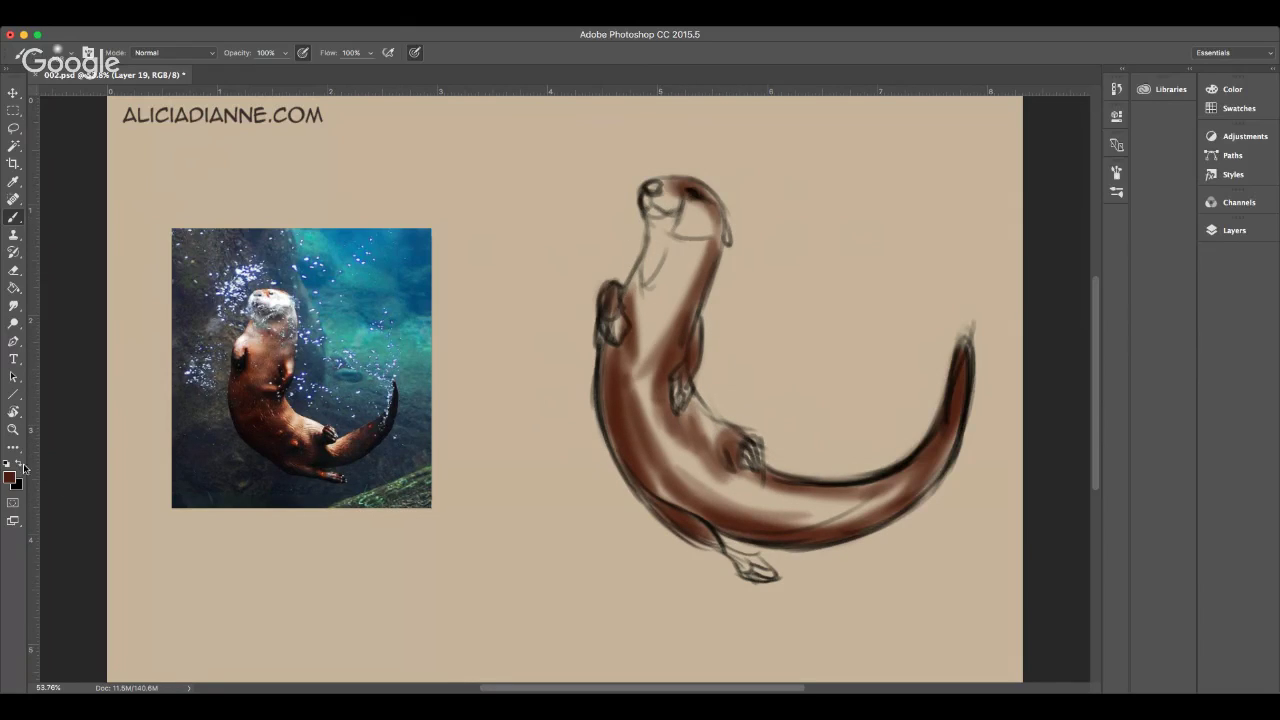
# - Set the foreground colour to white and brush highlights onto the fifteenth otter's cheek, throat and chest
pyautogui.click(7, 463)
pyautogui.click(18, 463)
pyautogui.moveTo(663, 210)
pyautogui.mouseDown()
pyautogui.moveTo(653, 245)
pyautogui.moveTo(675, 214)
pyautogui.moveTo(700, 224)
pyautogui.moveTo(693, 194)
pyautogui.moveTo(706, 220)
pyautogui.moveTo(667, 238)
pyautogui.moveTo(664, 255)
pyautogui.moveTo(660, 223)
pyautogui.moveTo(640, 316)
pyautogui.moveTo(653, 234)
pyautogui.moveTo(655, 275)
pyautogui.moveTo(669, 252)
pyautogui.moveTo(647, 341)
pyautogui.moveTo(681, 242)
pyautogui.moveTo(636, 393)
pyautogui.mouseUp()
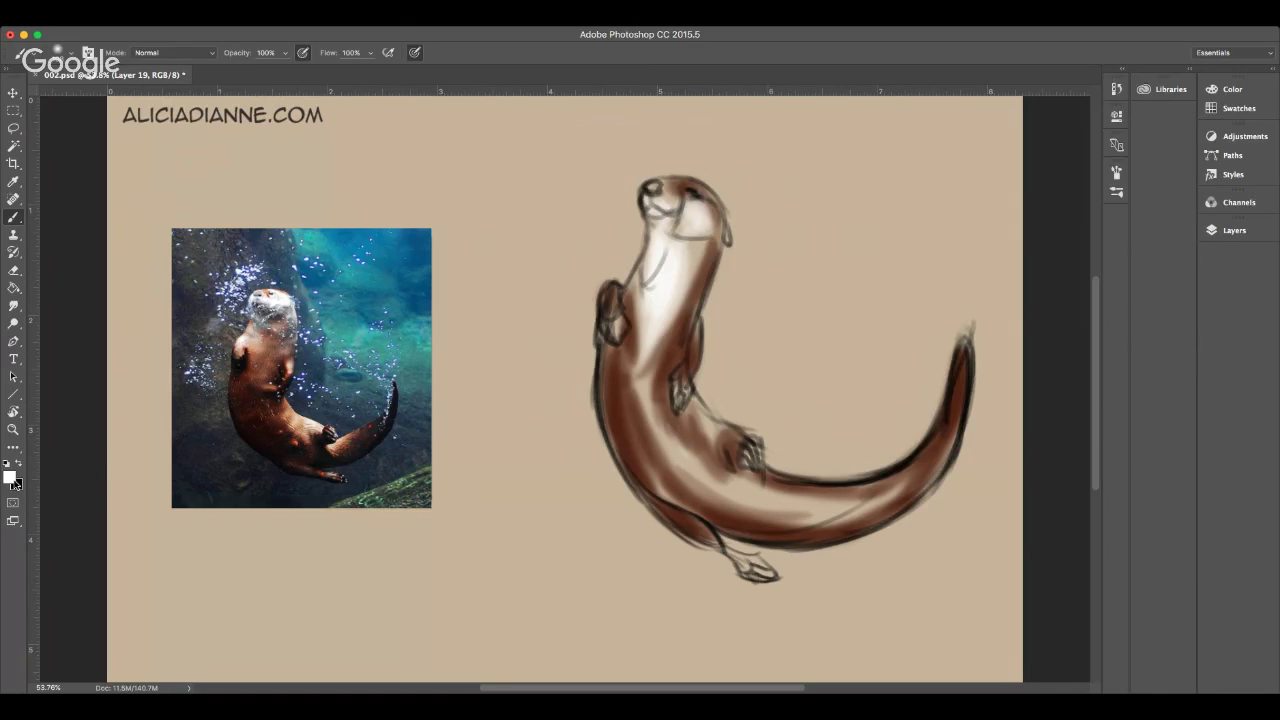
# - Highlight the fifteenth otter's belly and tail base in pale peach and shade its lower hind foot in dark reddish brown
pyautogui.press('i')
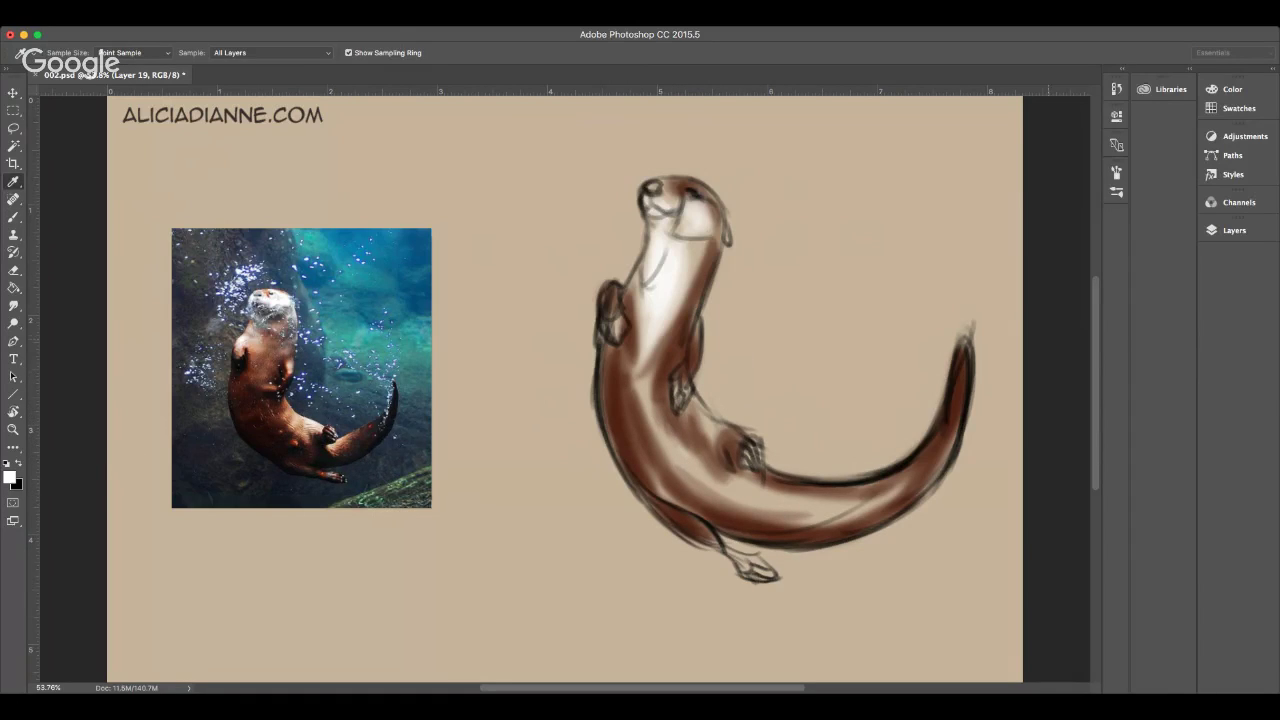
pyautogui.press('Return')
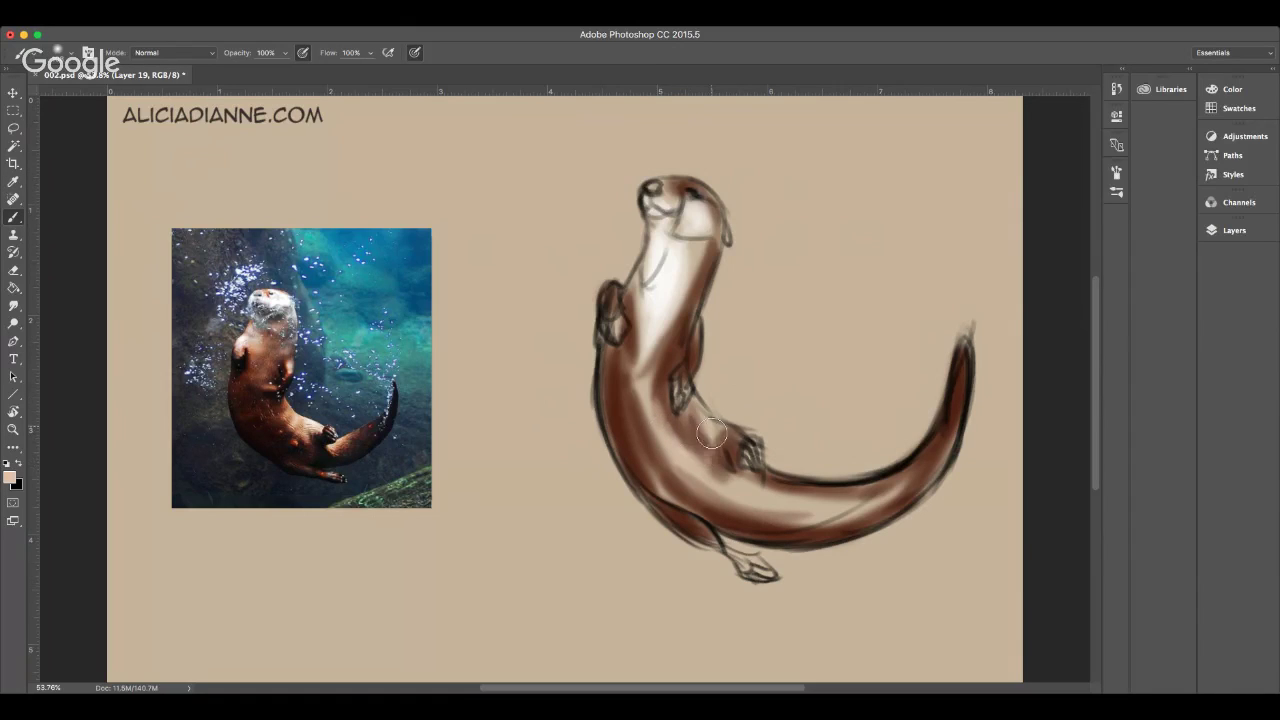
pyautogui.moveTo(714, 432)
pyautogui.mouseDown()
pyautogui.moveTo(723, 489)
pyautogui.moveTo(705, 474)
pyautogui.moveTo(774, 505)
pyautogui.moveTo(780, 482)
pyautogui.moveTo(697, 478)
pyautogui.moveTo(855, 493)
pyautogui.moveTo(756, 509)
pyautogui.moveTo(885, 500)
pyautogui.mouseUp()
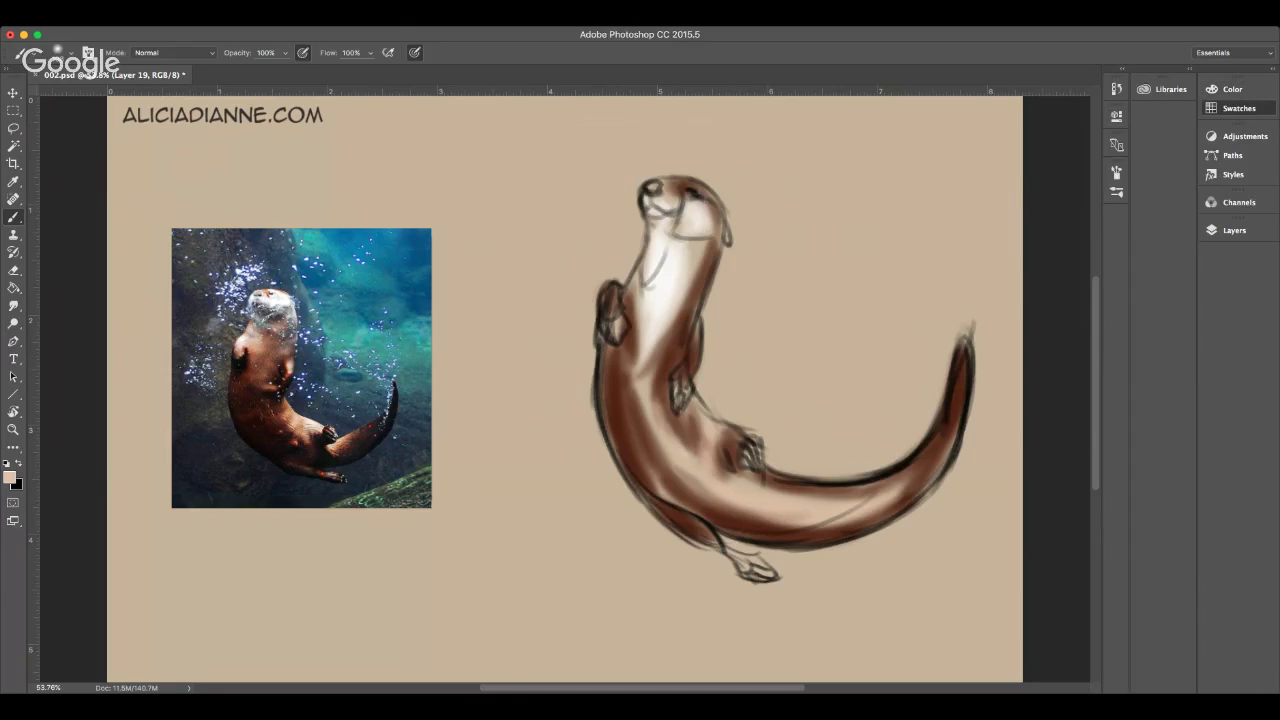
pyautogui.moveTo(741, 554)
pyautogui.mouseDown()
pyautogui.moveTo(693, 511)
pyautogui.moveTo(713, 543)
pyautogui.moveTo(700, 513)
pyautogui.moveTo(730, 527)
pyautogui.moveTo(707, 507)
pyautogui.moveTo(722, 514)
pyautogui.moveTo(639, 443)
pyautogui.mouseUp()
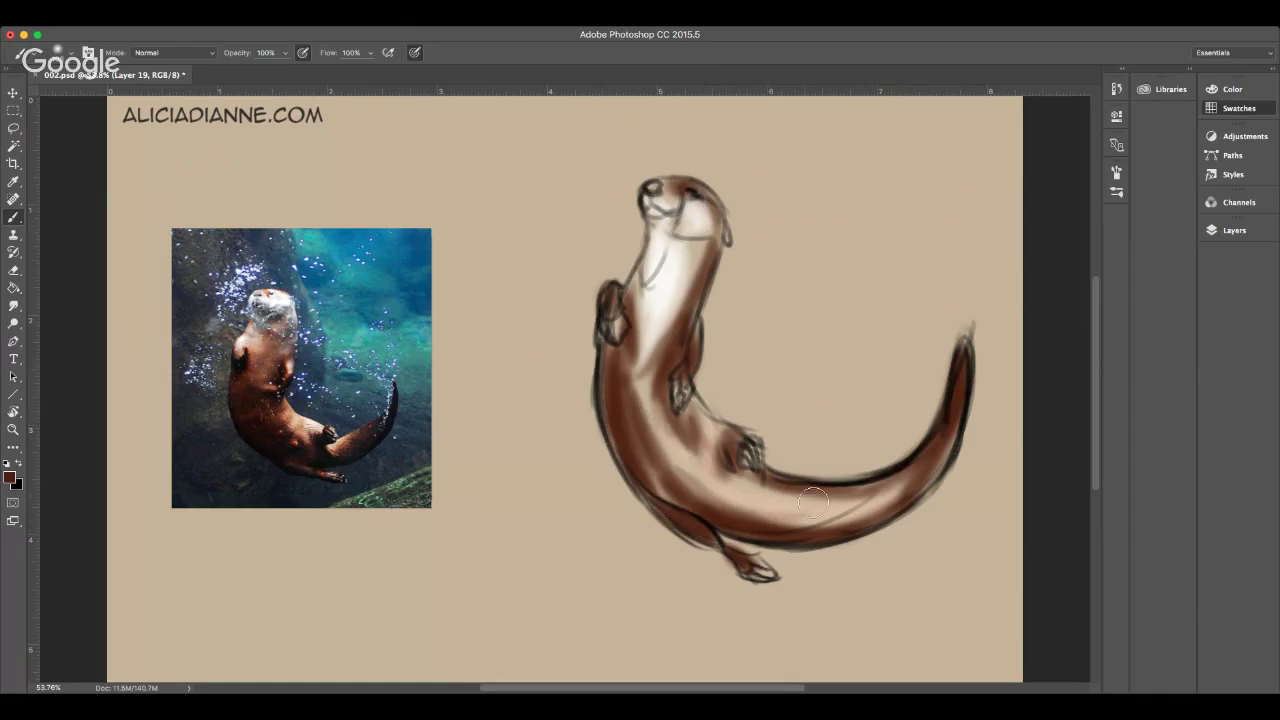